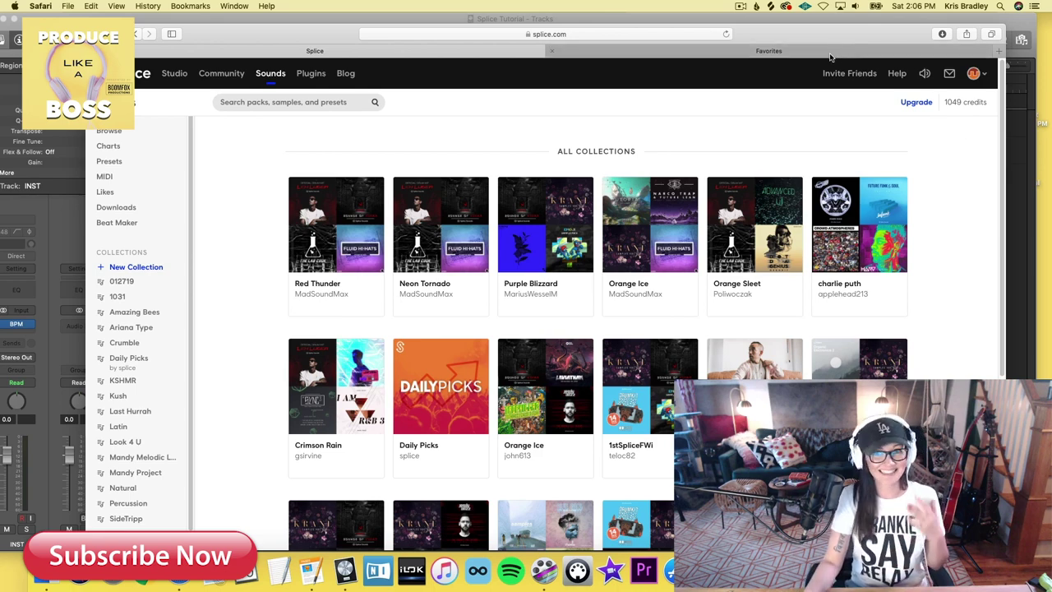
- Switch to the blank second Safari tab showing the Favorites start page
left_click(748, 54)
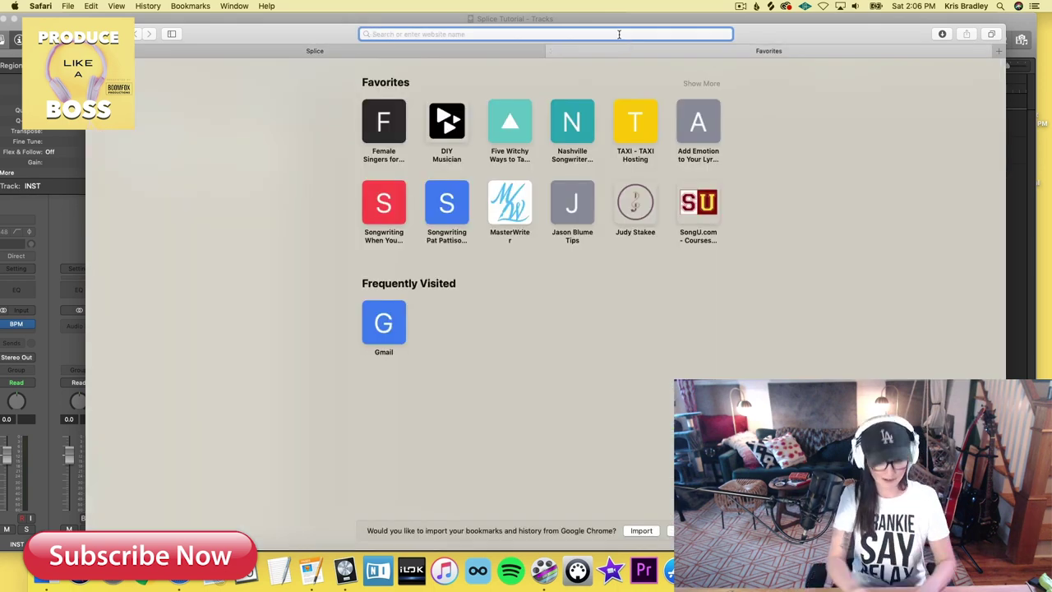
- Search 'download splice player', open the Download Splice page, then return to the Splice tab
type("download ")
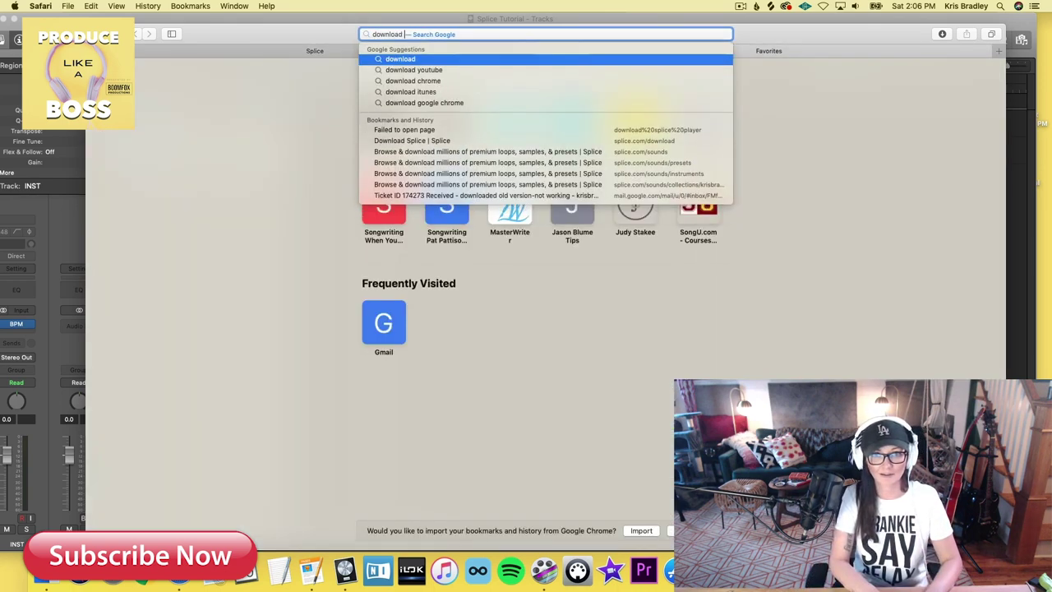
type("splice player")
key("Return")
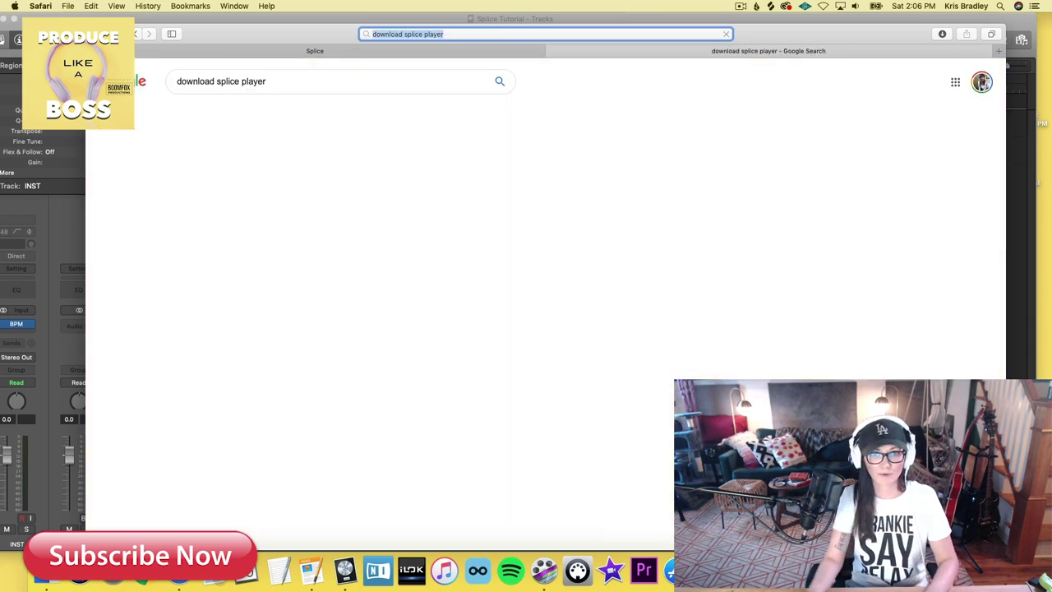
left_click(265, 161)
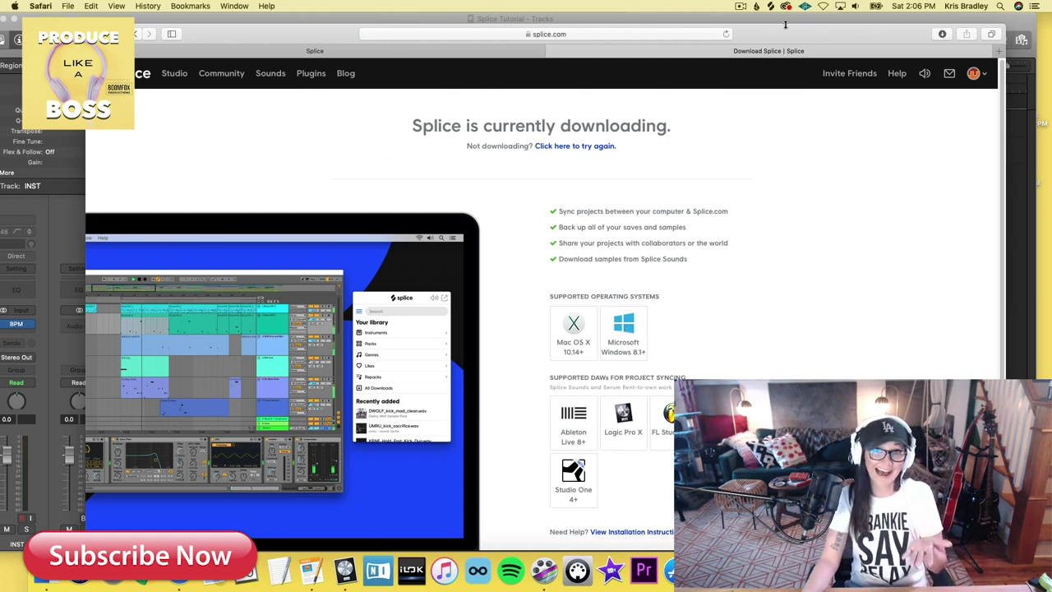
left_click(455, 54)
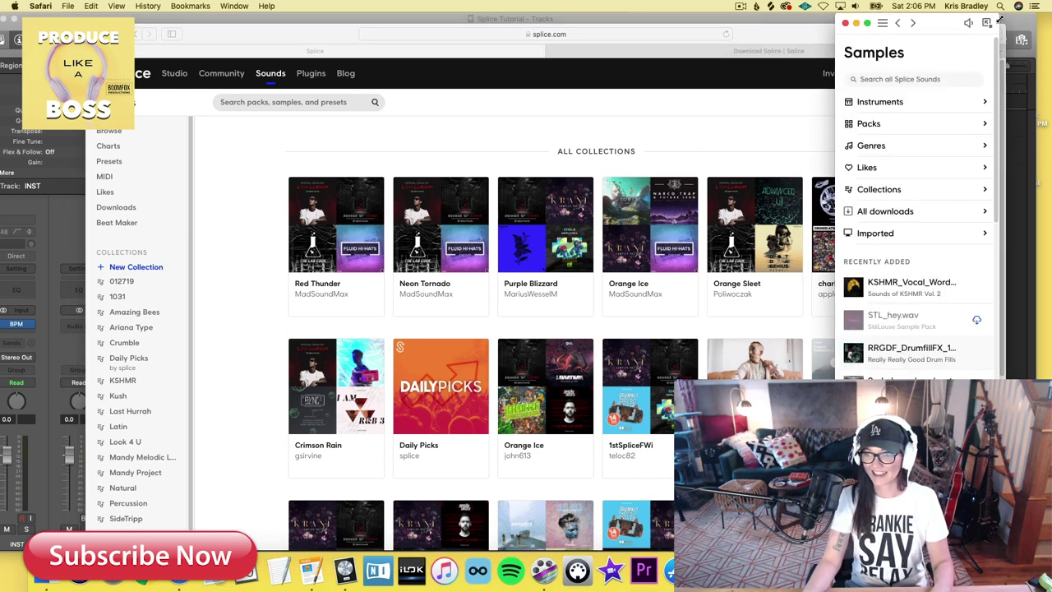
- Expand the Splice Samples mini-window to the full library, then bring Safari forward
left_click(987, 23)
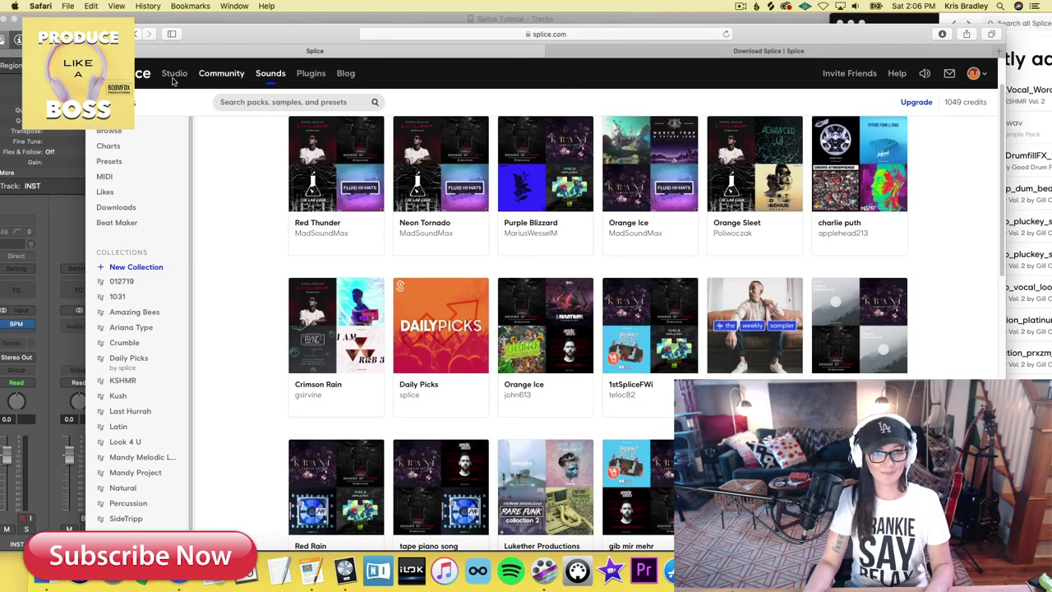
left_click(283, 37)
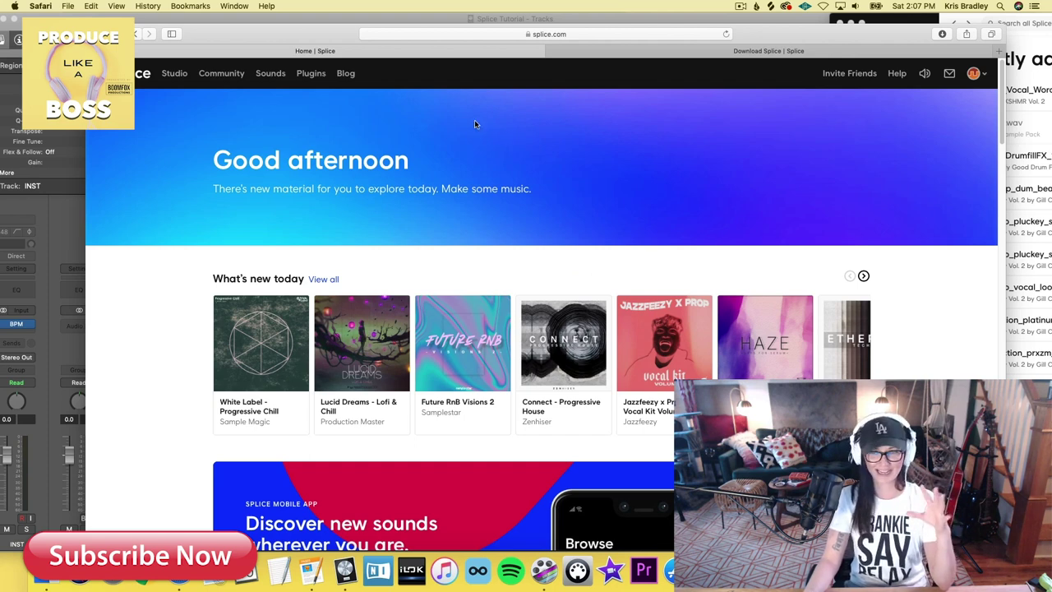
- Browse Splice Sounds by genre and open Hip Hop under Hip Hop / R&B
left_click(276, 74)
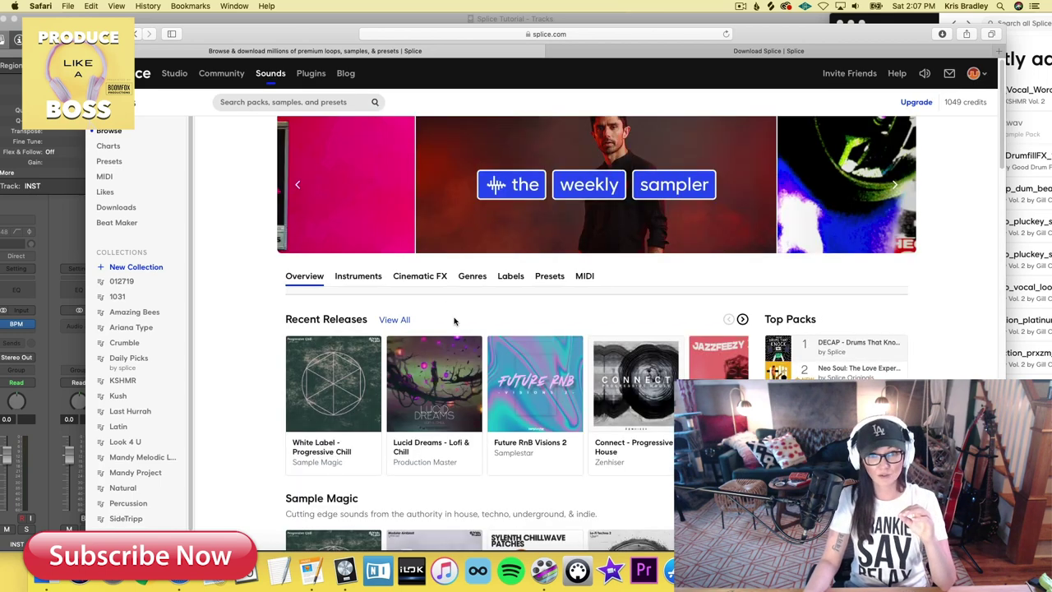
left_click(359, 262)
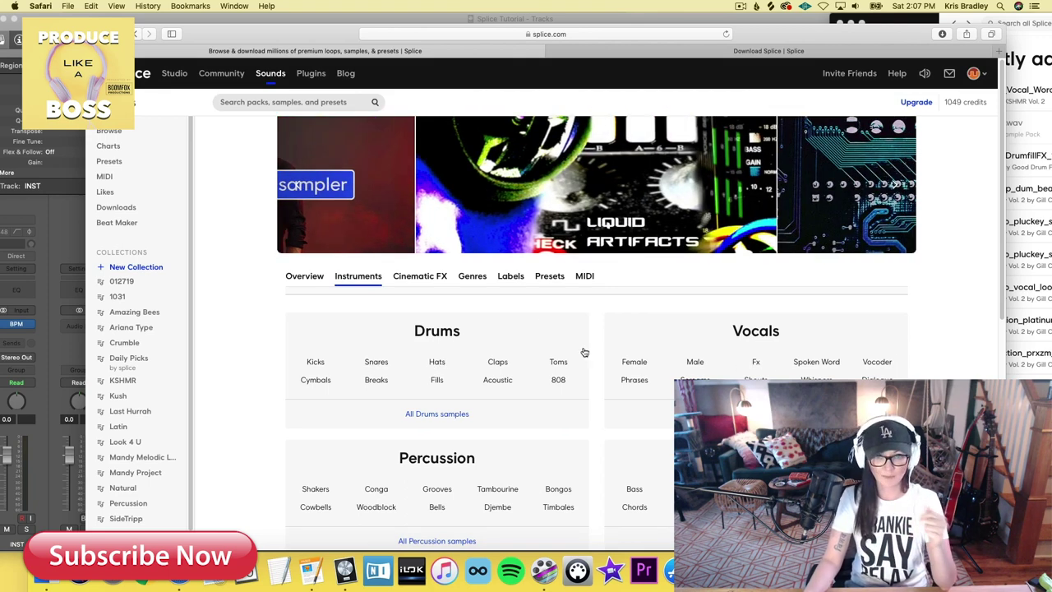
left_click(477, 279)
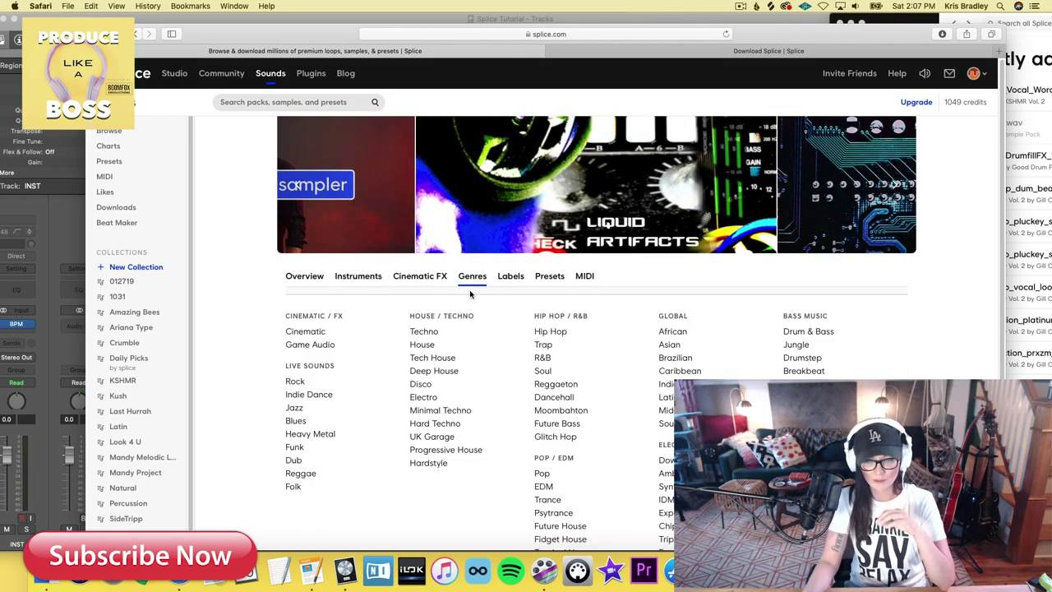
scroll(573, 402, "down", 1)
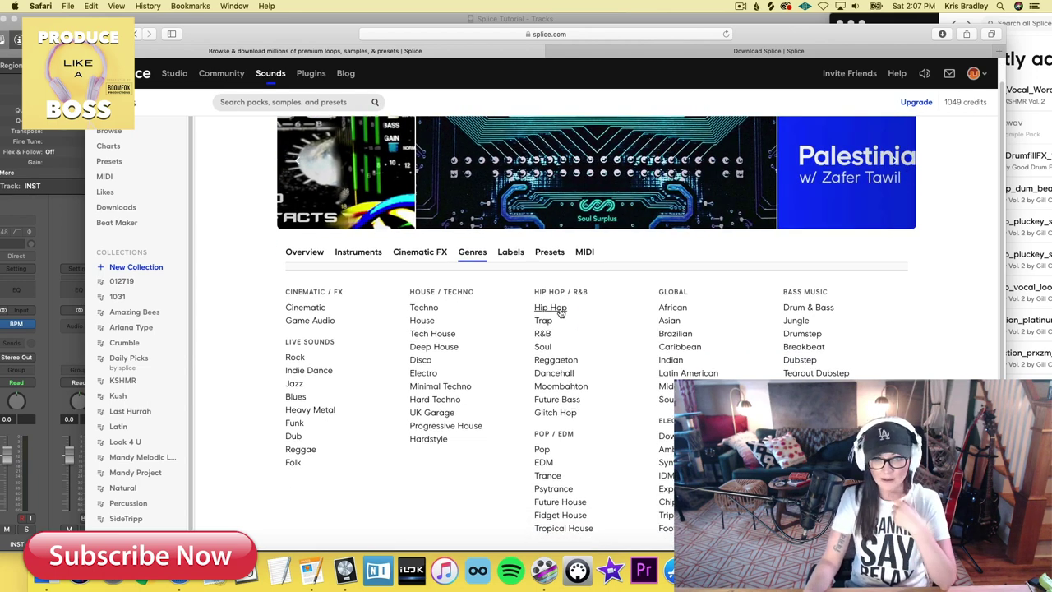
left_click(560, 312)
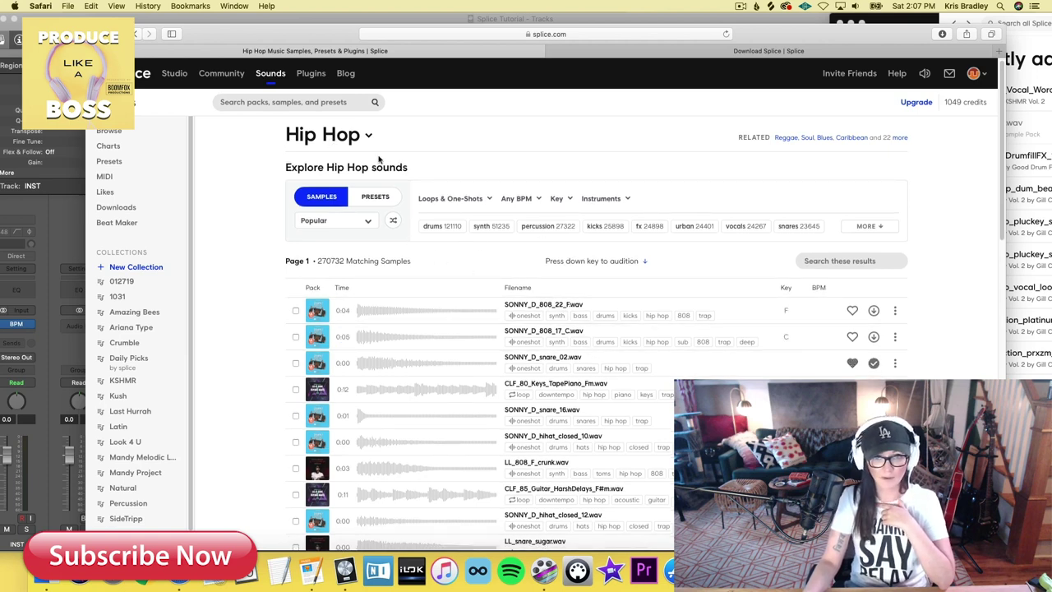
- Filter the Hip Hop samples to drums with a 1–101 BPM tempo range
left_click(442, 227)
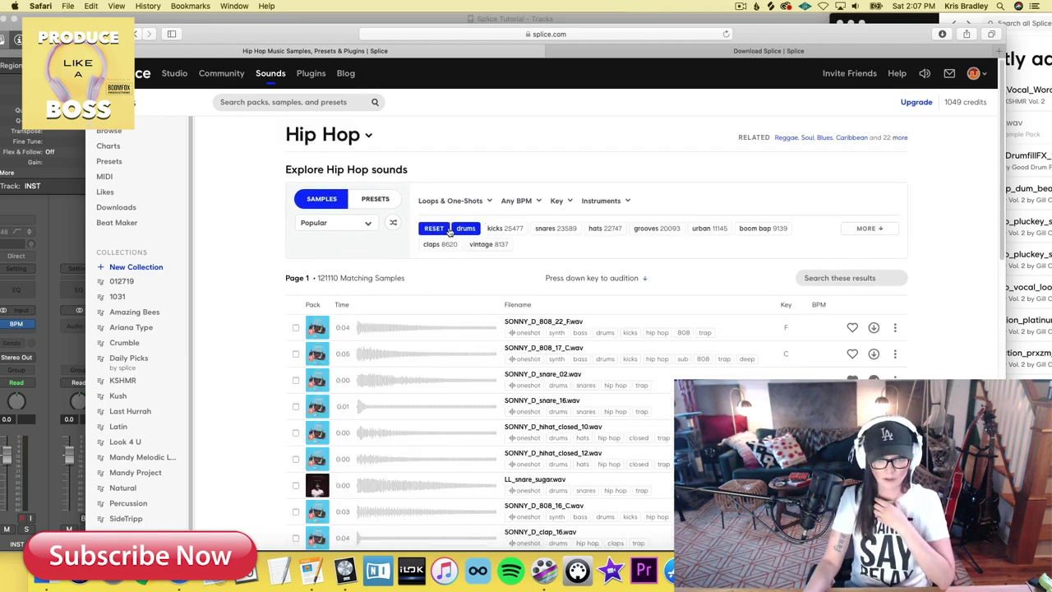
left_click(510, 203)
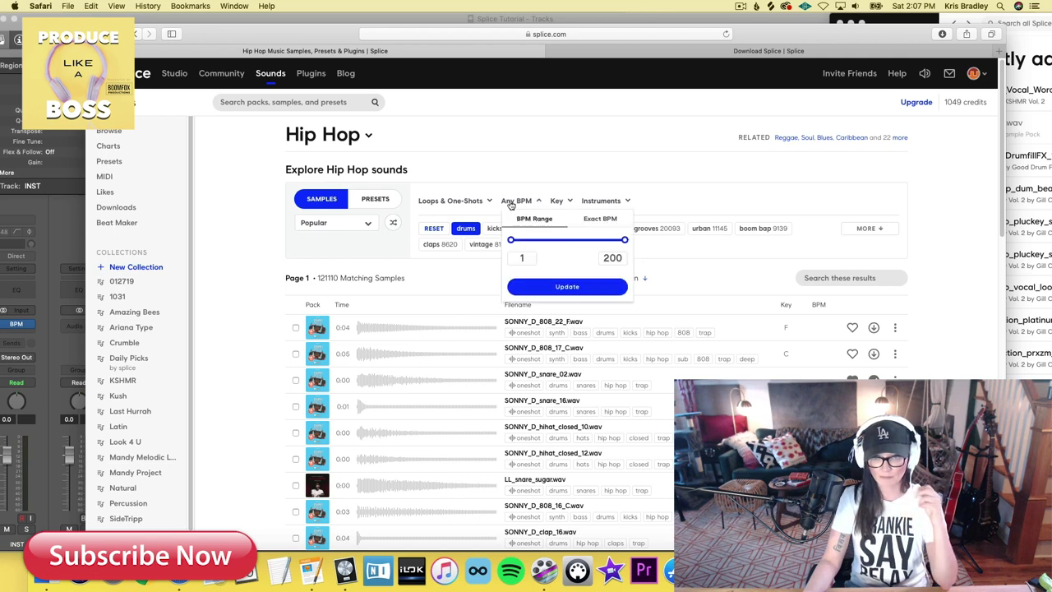
left_click_drag(625, 240, 568, 243)
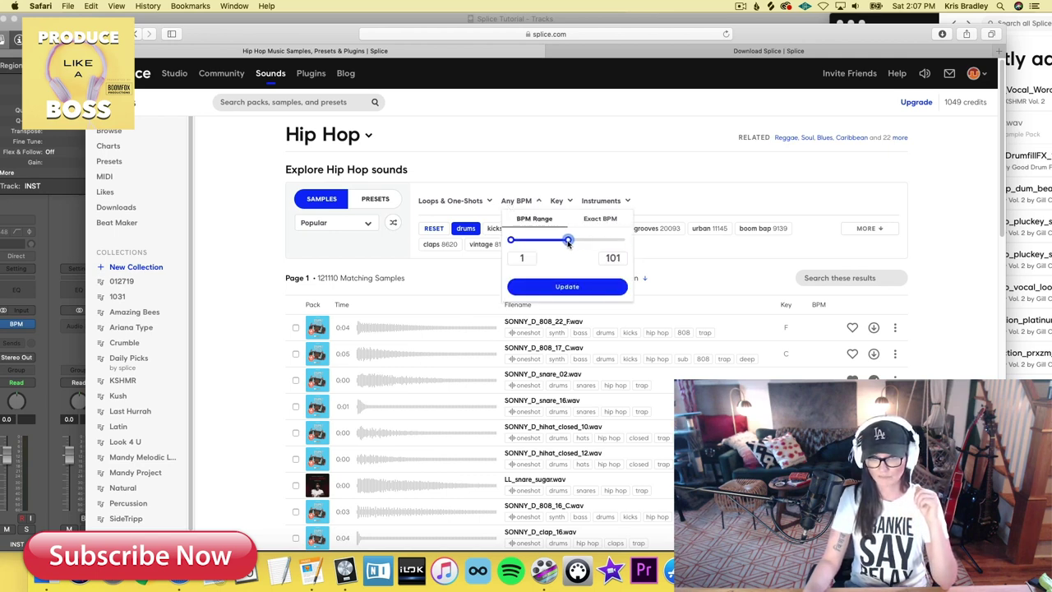
left_click(576, 288)
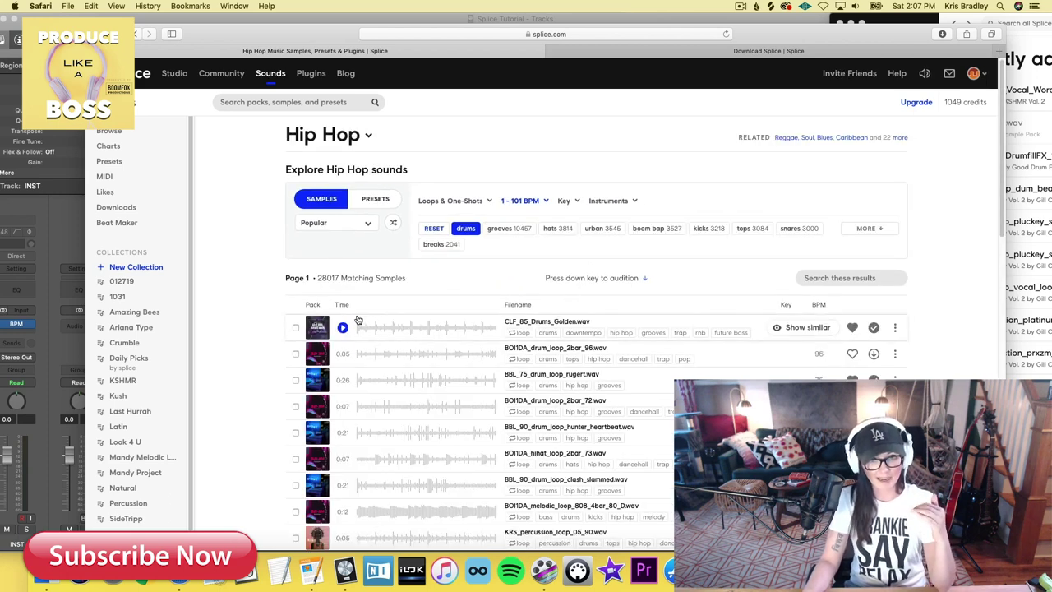
- Limit the results to One-Shots in the Loops & One-Shots filter
left_click(444, 202)
left_click(445, 224)
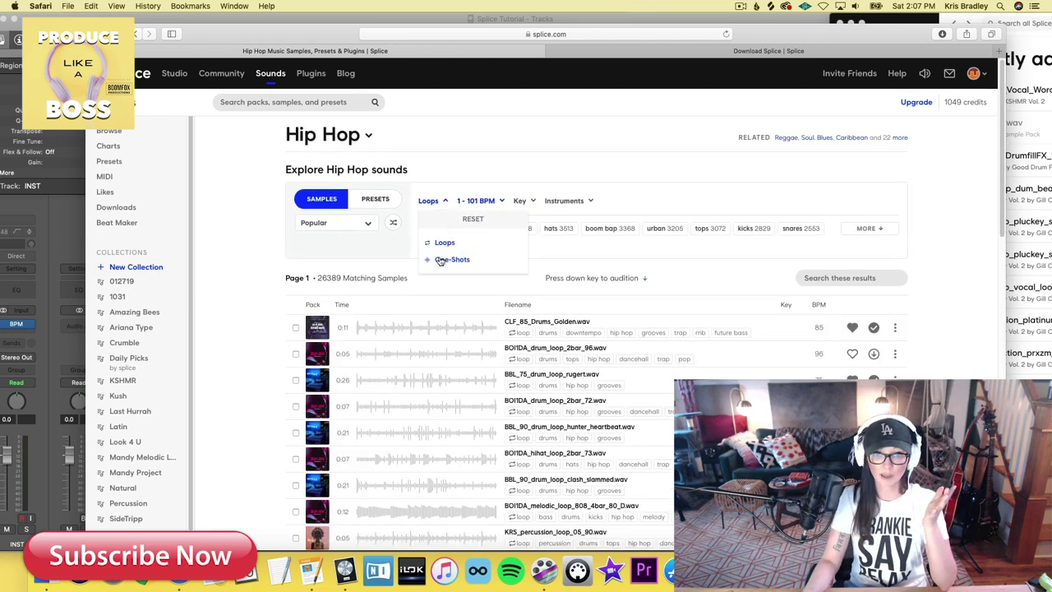
left_click(440, 259)
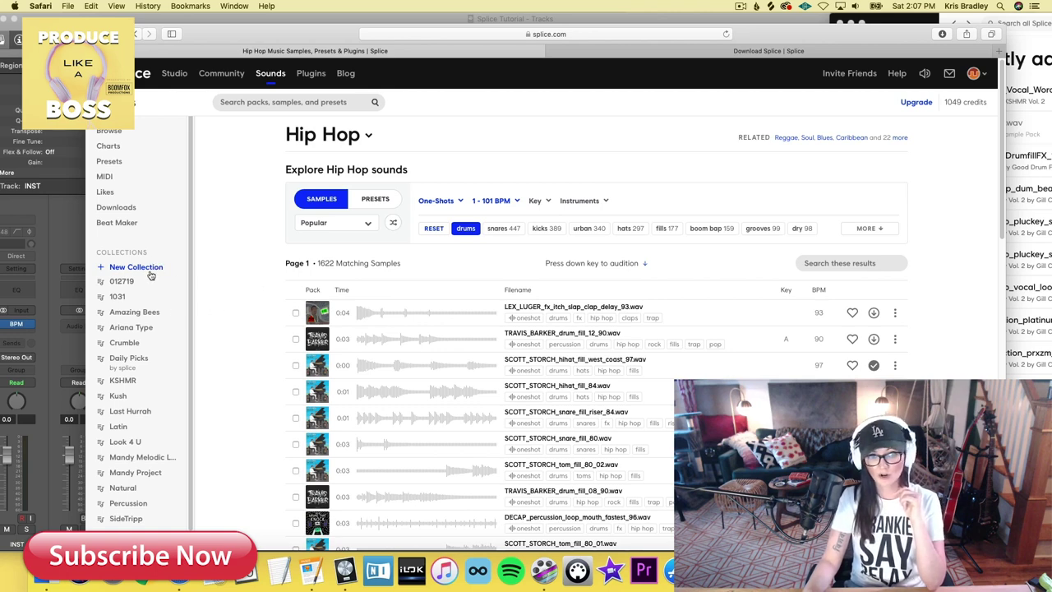
- Download the LEX_LUGER_fx_itch_slap_clap_delay_93.wav one-shot and view the Splice app library
key("Down")
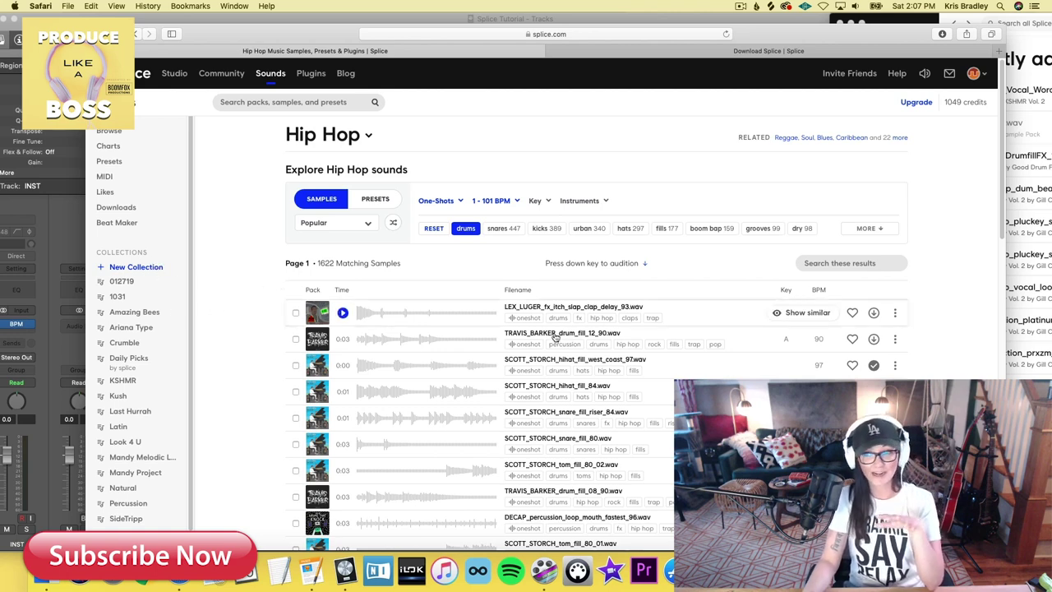
left_click(873, 315)
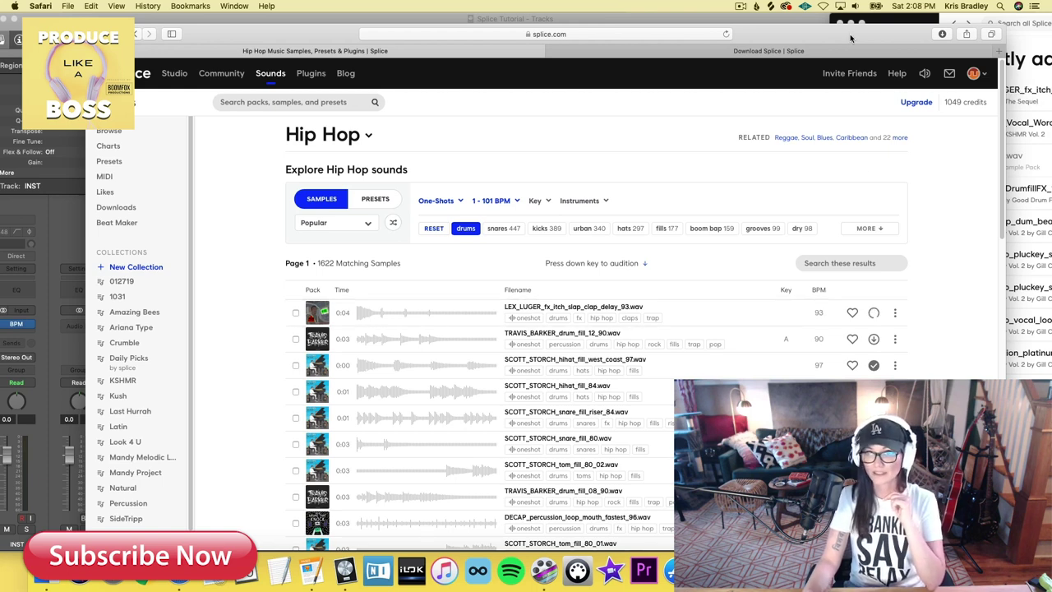
left_click_drag(842, 18, 756, 14)
left_click(1014, 87)
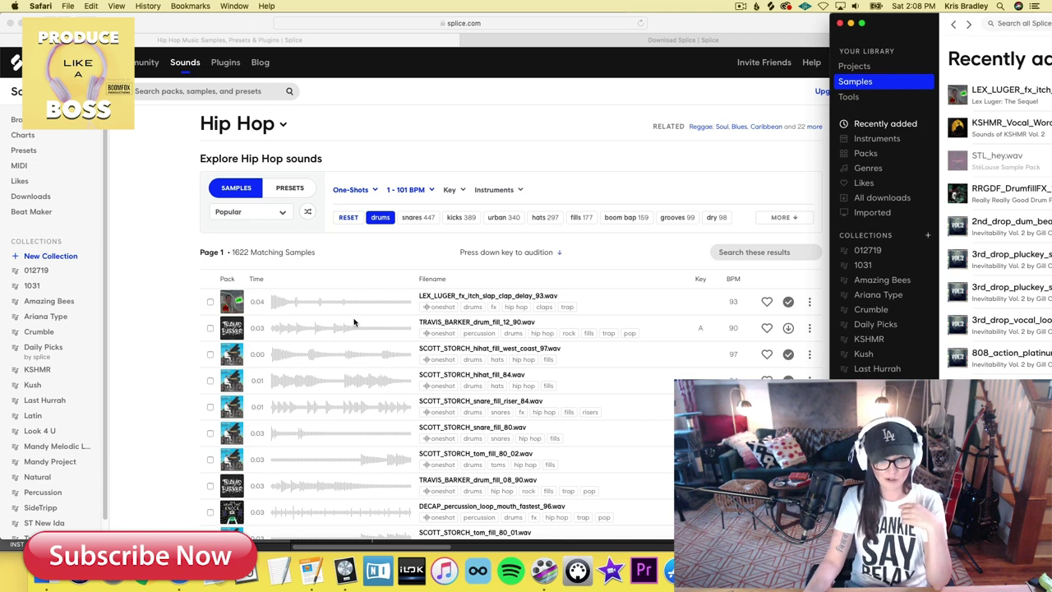
- Download DECAP_percussion_loop_mouth_fastest_96.wav and confirm it appears in Recently added
left_click(201, 333)
key("Down")
key("Down")
key("Down")
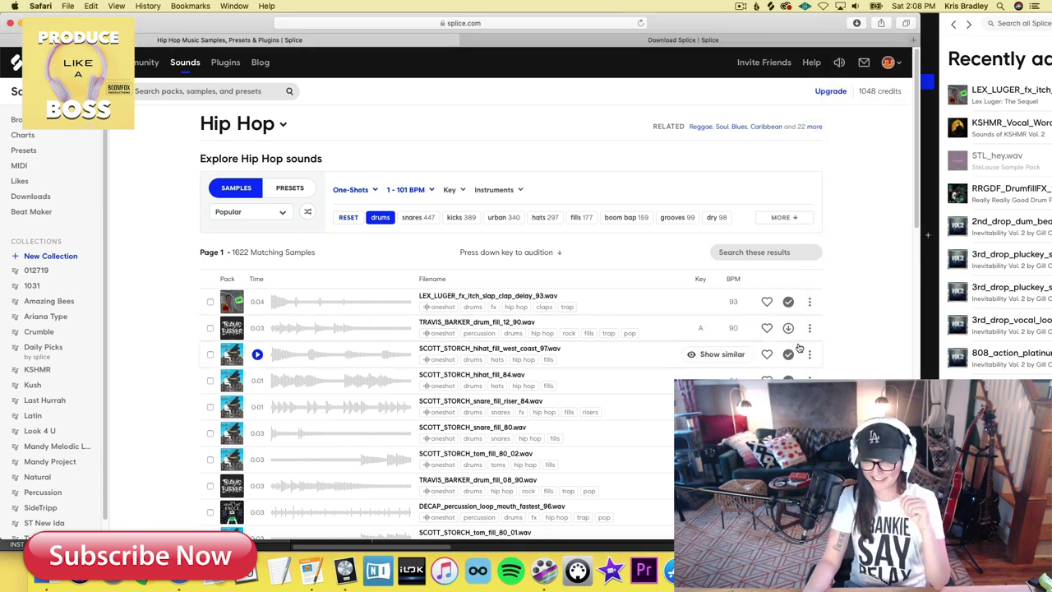
key("Down")
key("Down")
key("Down")
key("Down")
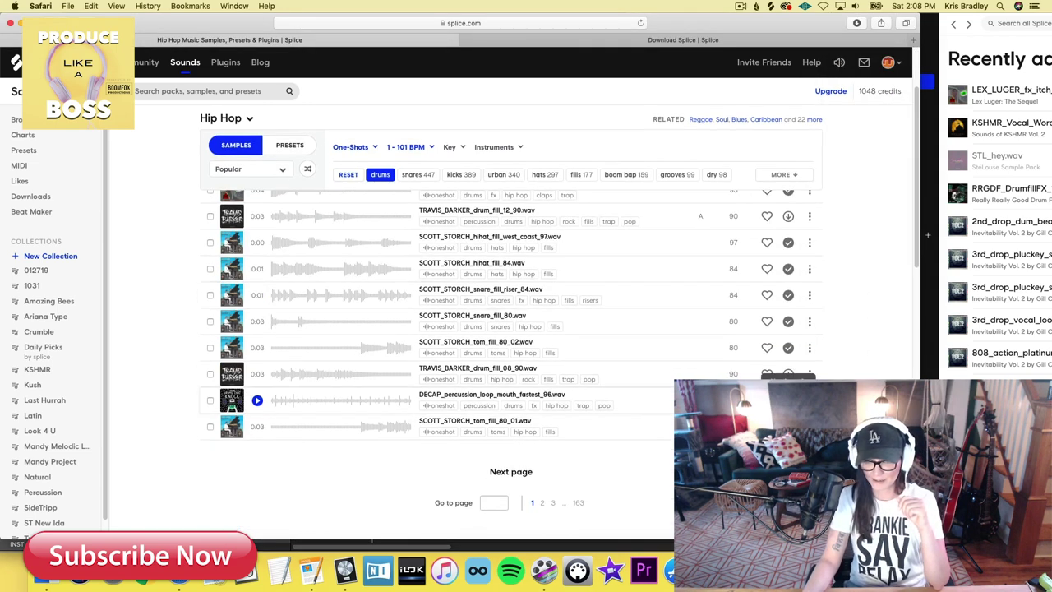
left_click(788, 401)
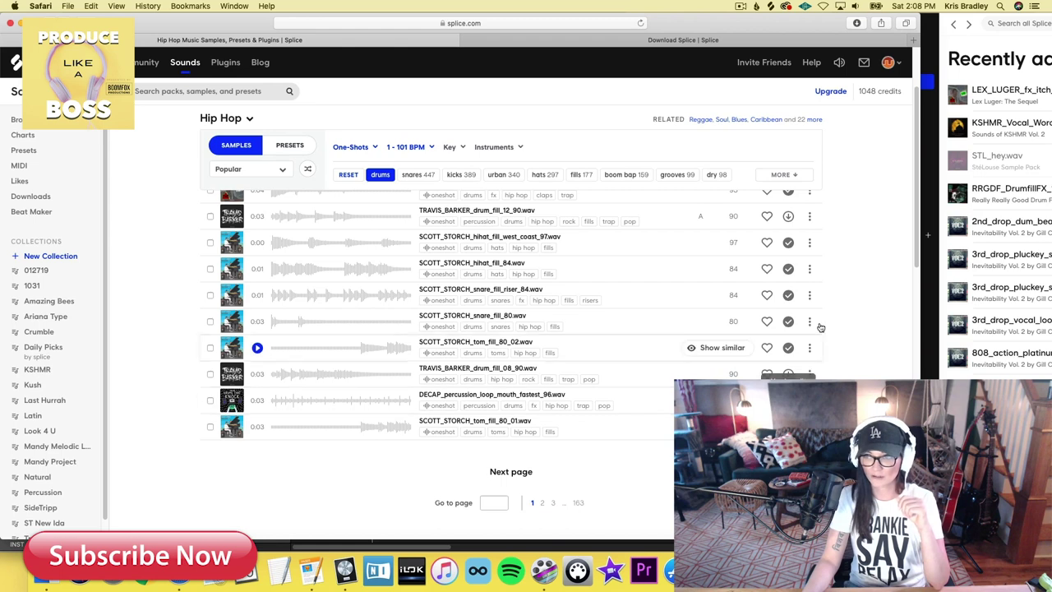
left_click(931, 41)
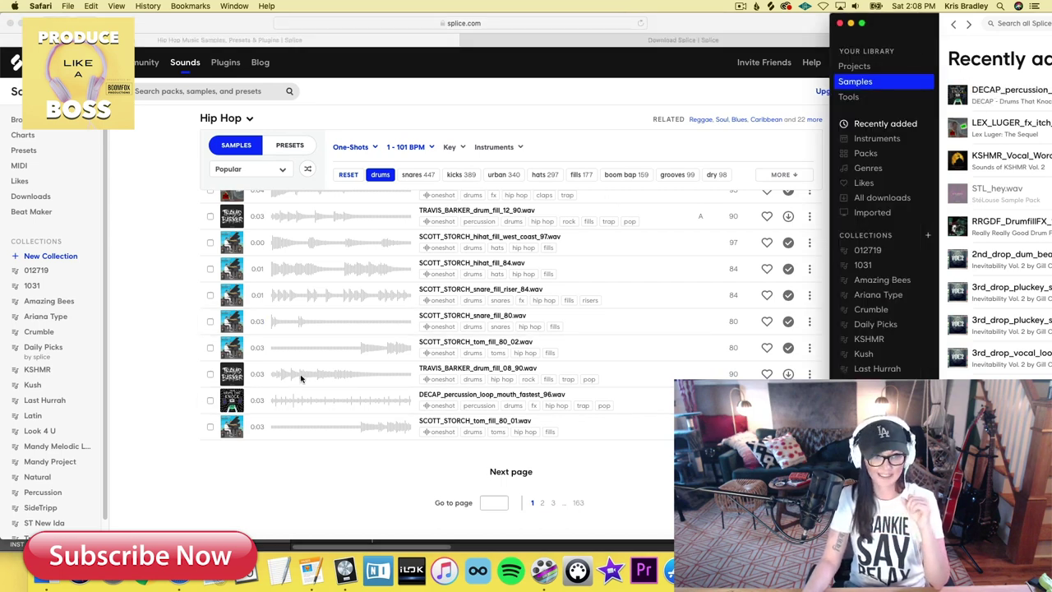
left_click(174, 381)
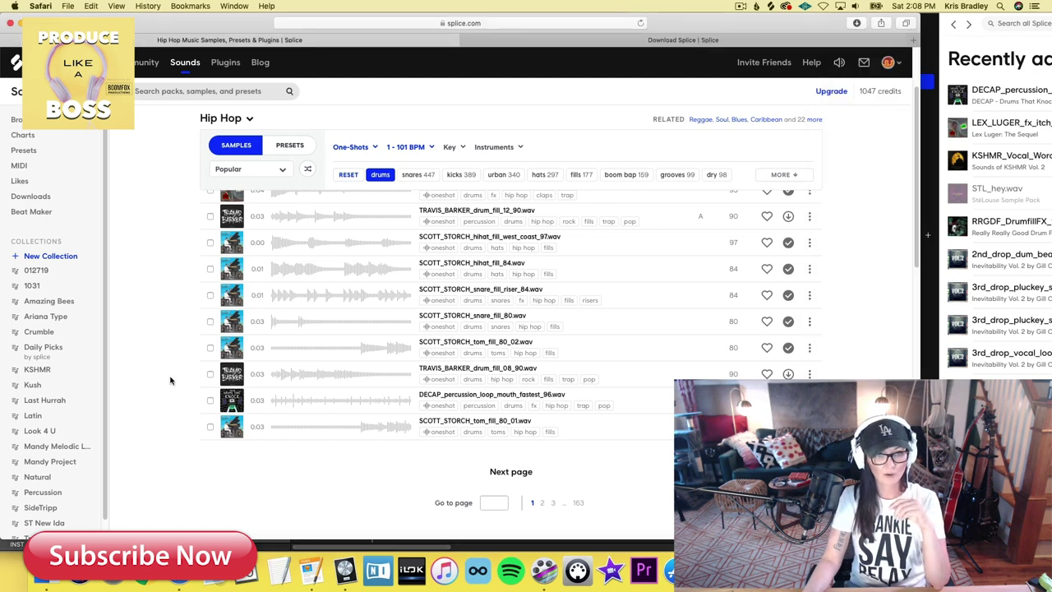
- Create a new collection named 'Hip Hop New' in the sidebar
left_click(60, 257)
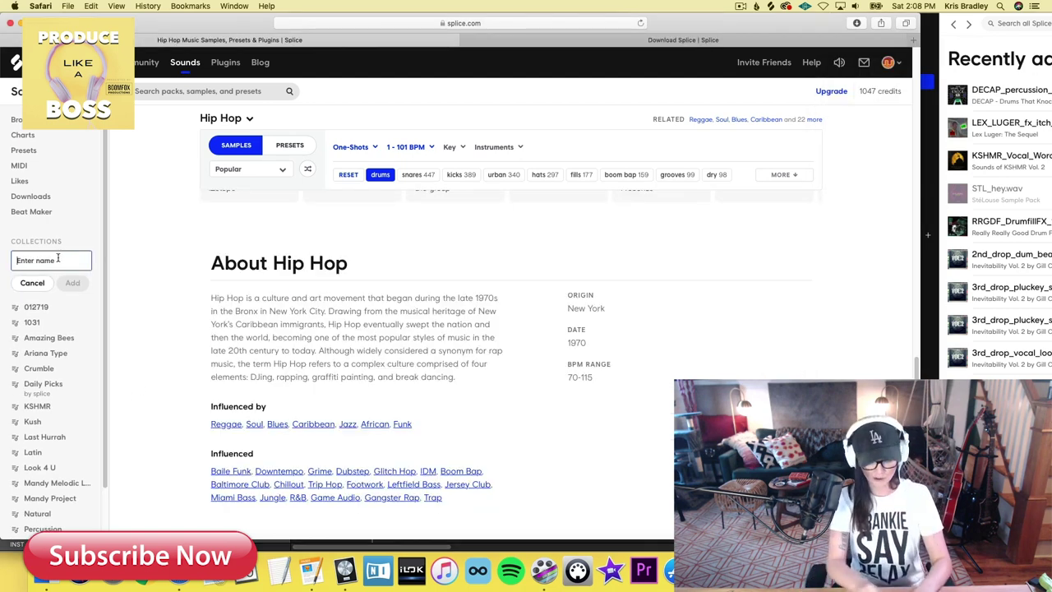
type("Hip H")
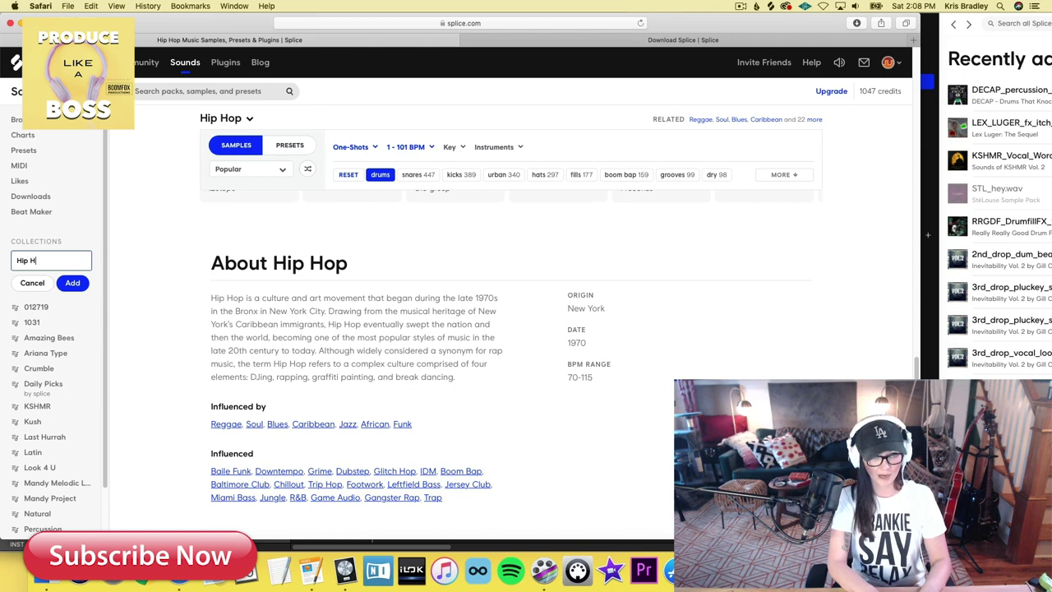
type("op New")
left_click(72, 282)
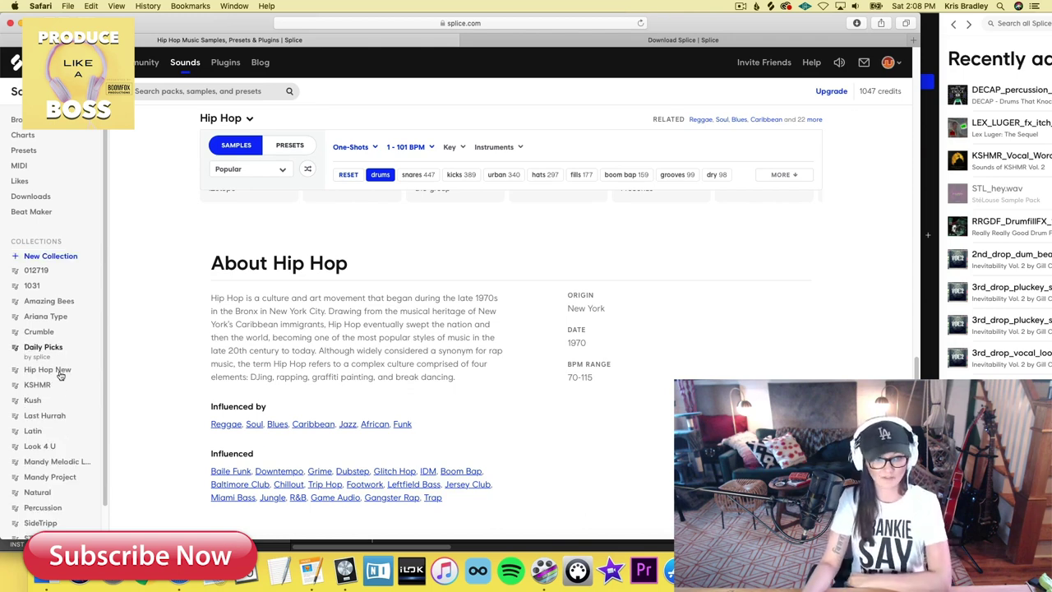
scroll(70, 392, "down", 1)
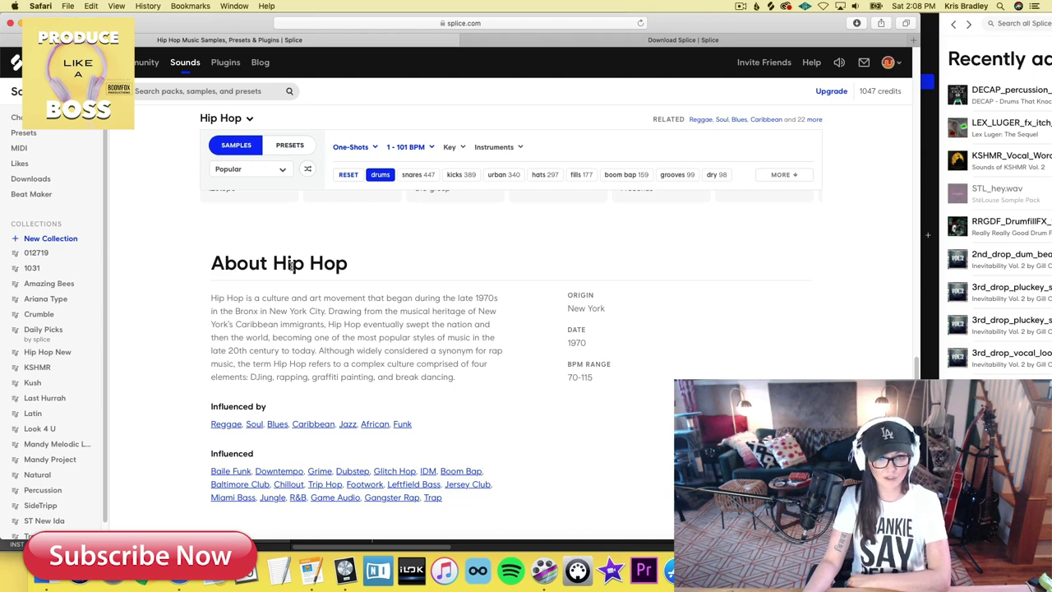
scroll(292, 266, "up", 10)
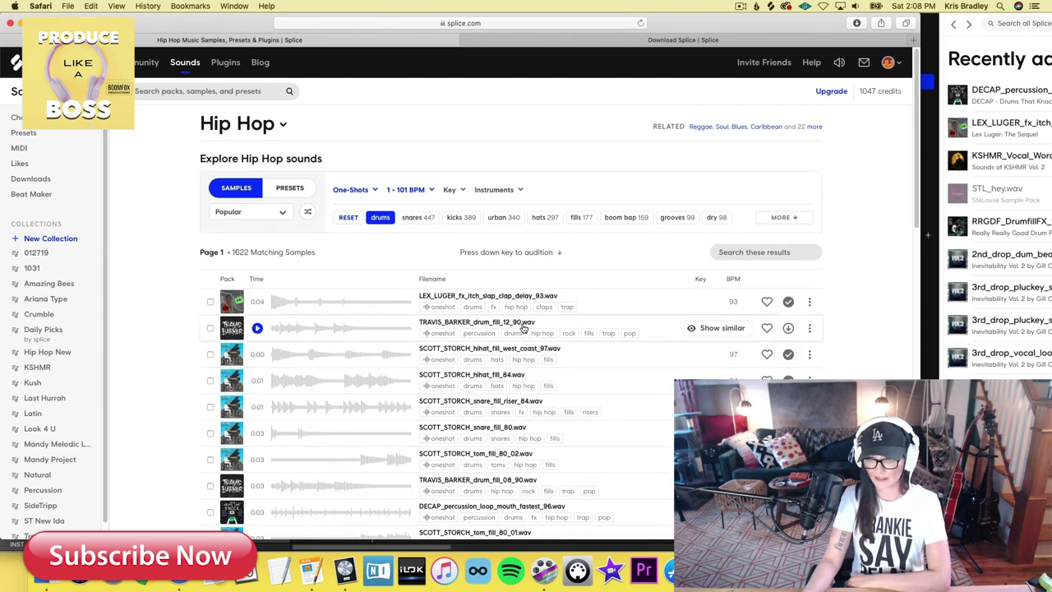
- On page 2, add two Travis Barker fills to Hip Hop New and open it
scroll(554, 332, "down", 5)
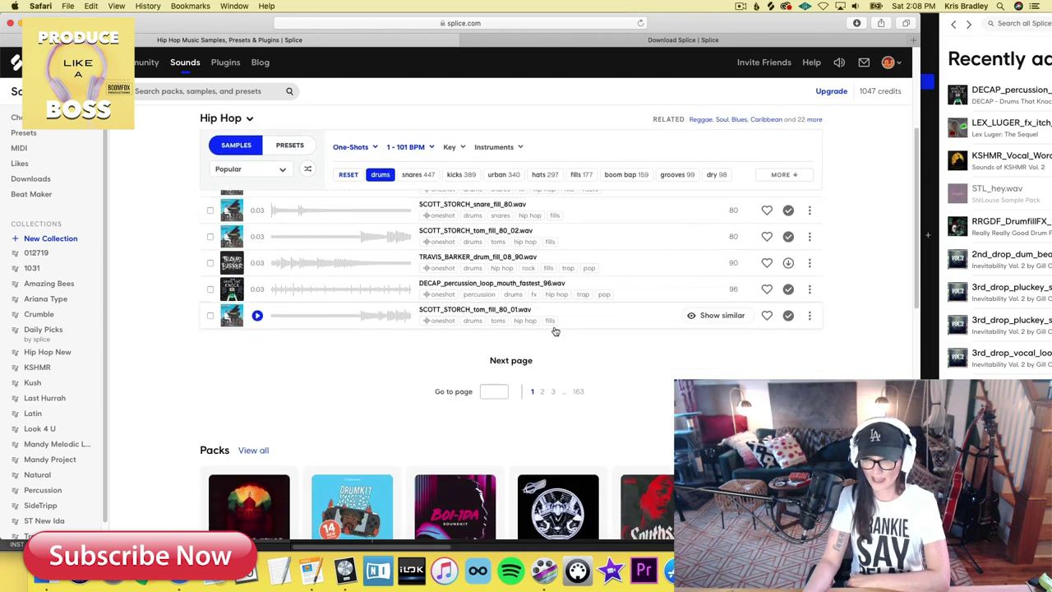
left_click(543, 393)
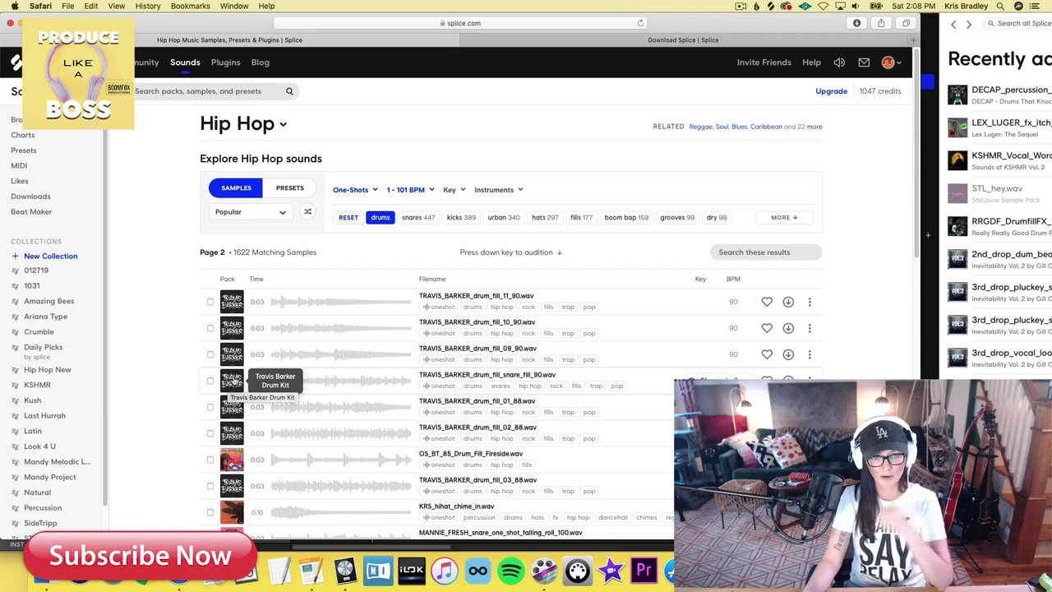
left_click_drag(234, 375, 46, 369)
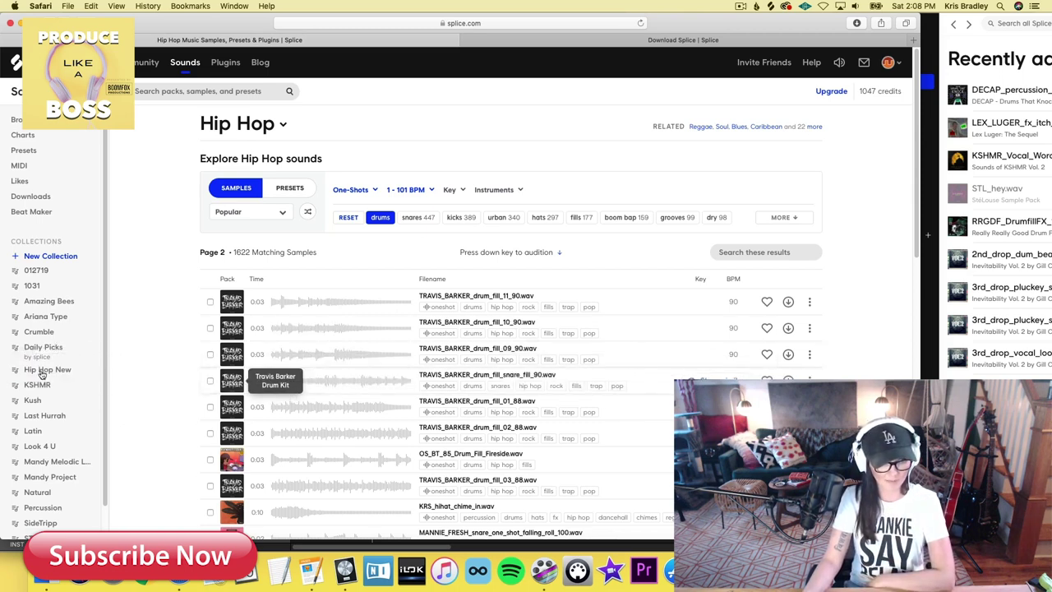
left_click_drag(231, 485, 43, 370)
left_click(49, 370)
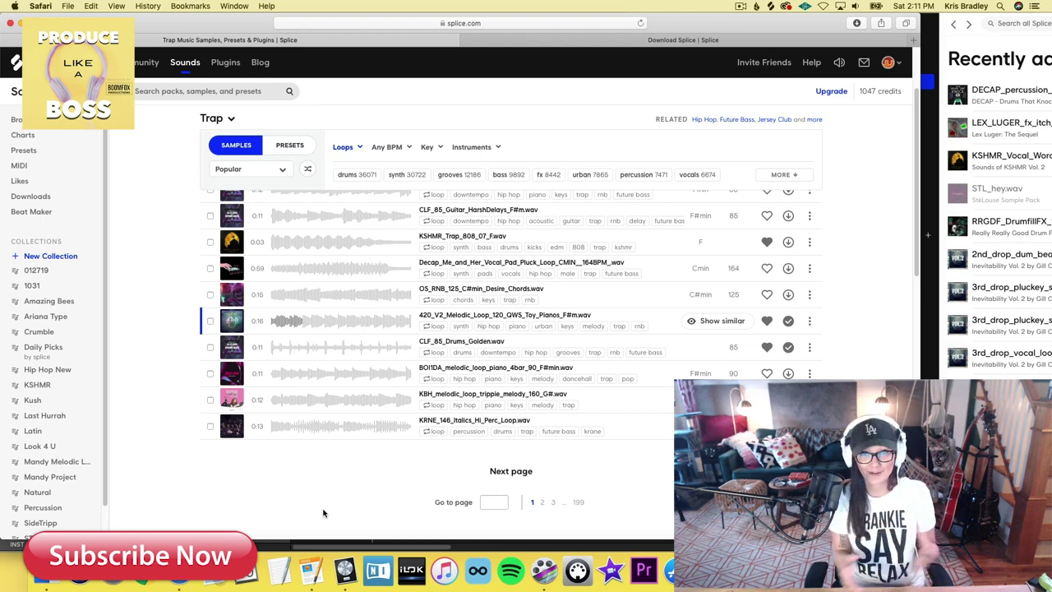
- Open the 4:20 The Smokers Kit Vol. 2 pack and preview its first three loops
left_click(232, 323)
scroll(421, 337, "down", 5)
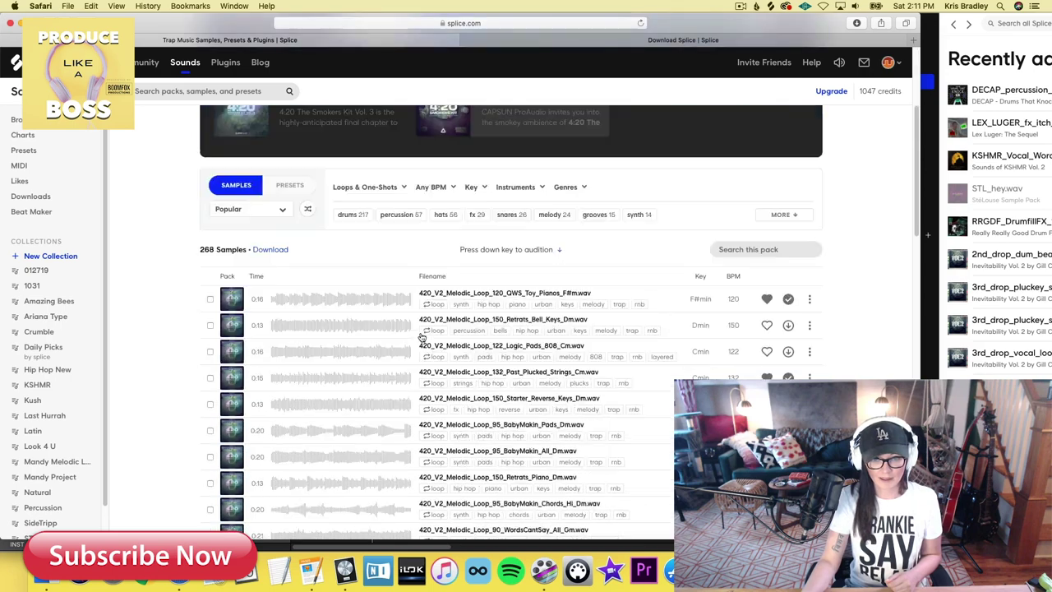
scroll(421, 337, "up", 6)
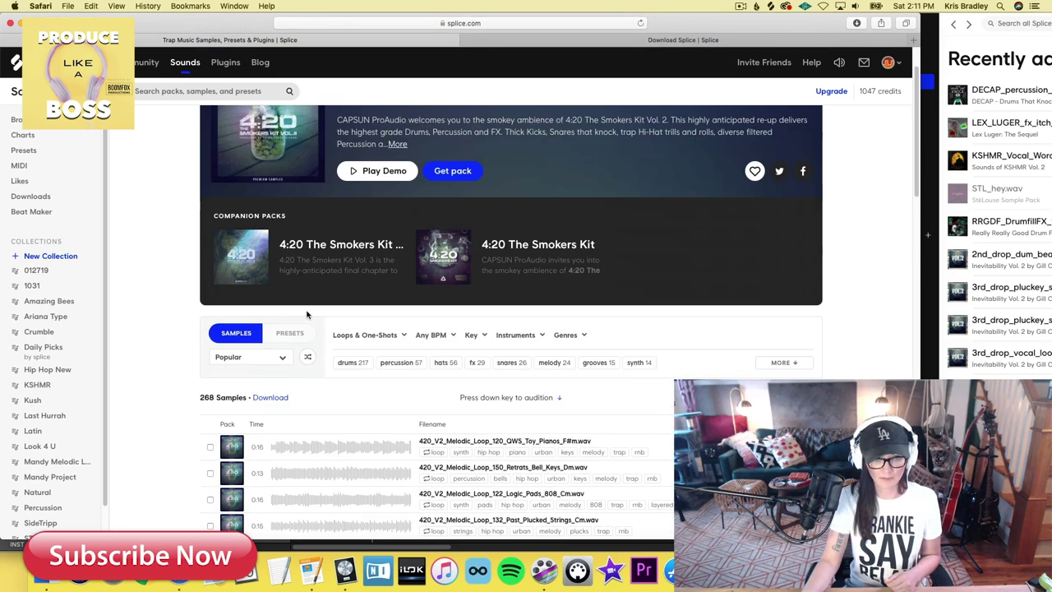
scroll(304, 310, "down", 3)
left_click(257, 240)
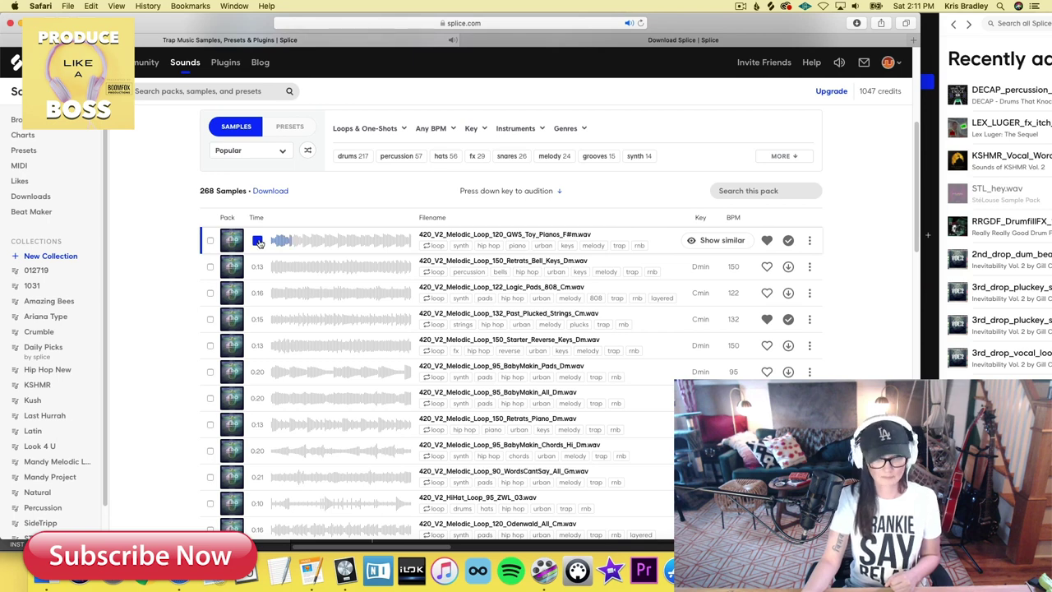
left_click(257, 265)
left_click(320, 291)
scroll(320, 290, "up", 5)
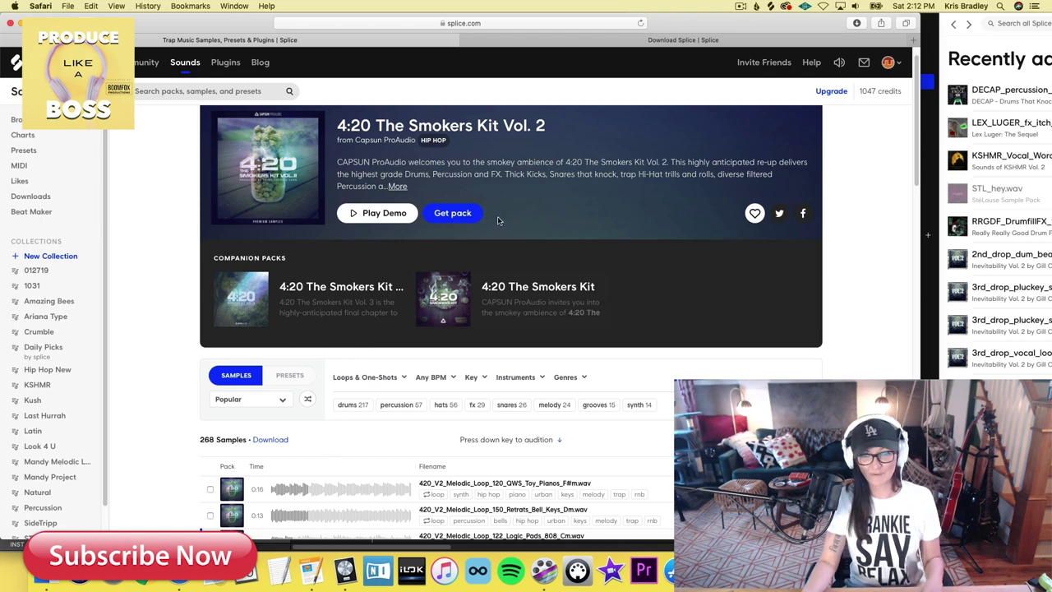
left_click(453, 215)
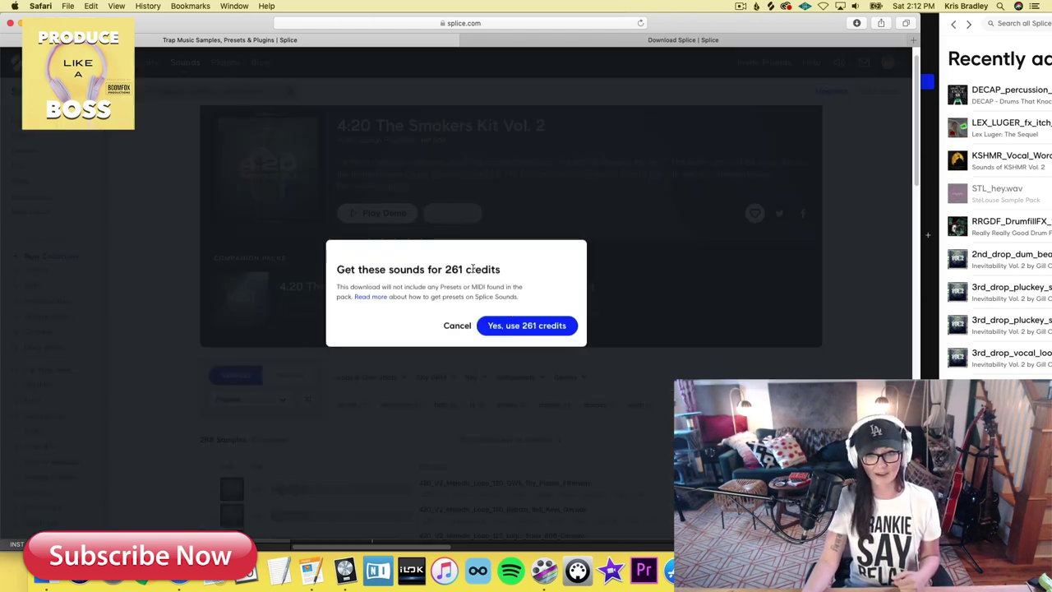
left_click(614, 244)
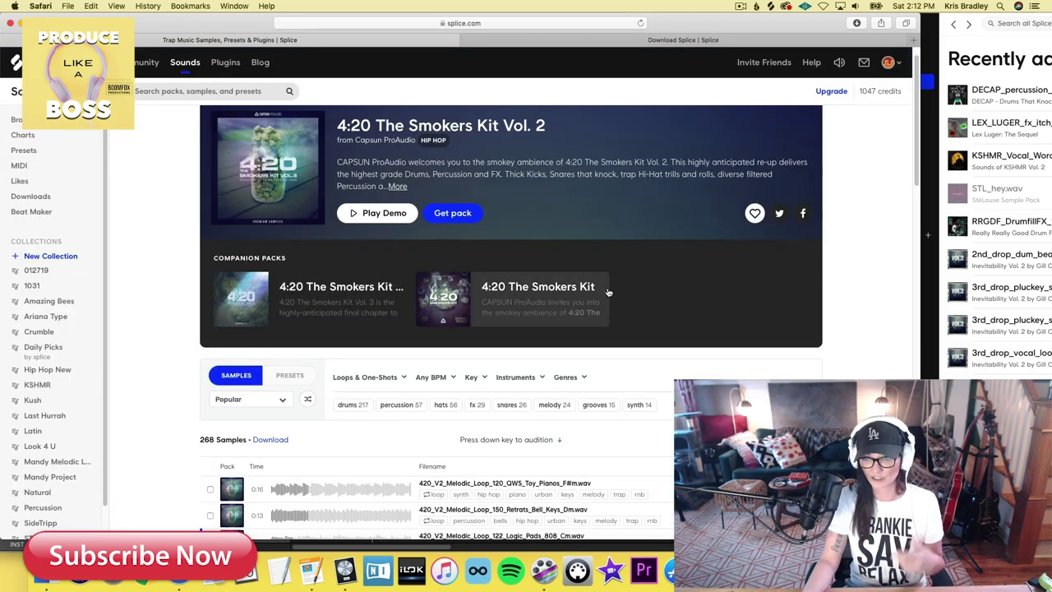
scroll(616, 230, "down", 5)
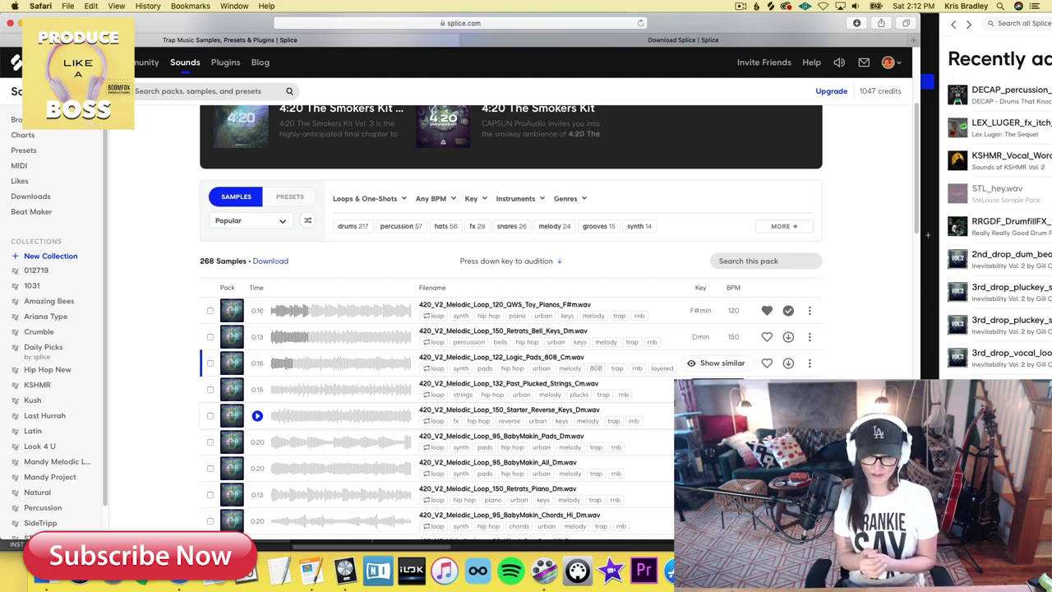
key("super+shift+2")
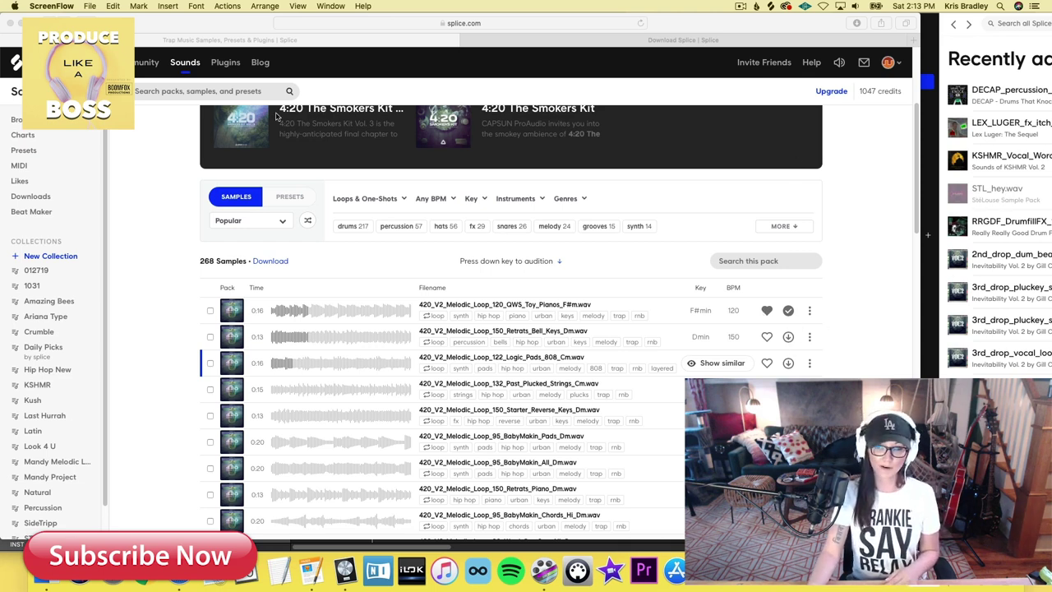
- Minimize Safari and narrow the Logic Pro window to make room
left_click(21, 24)
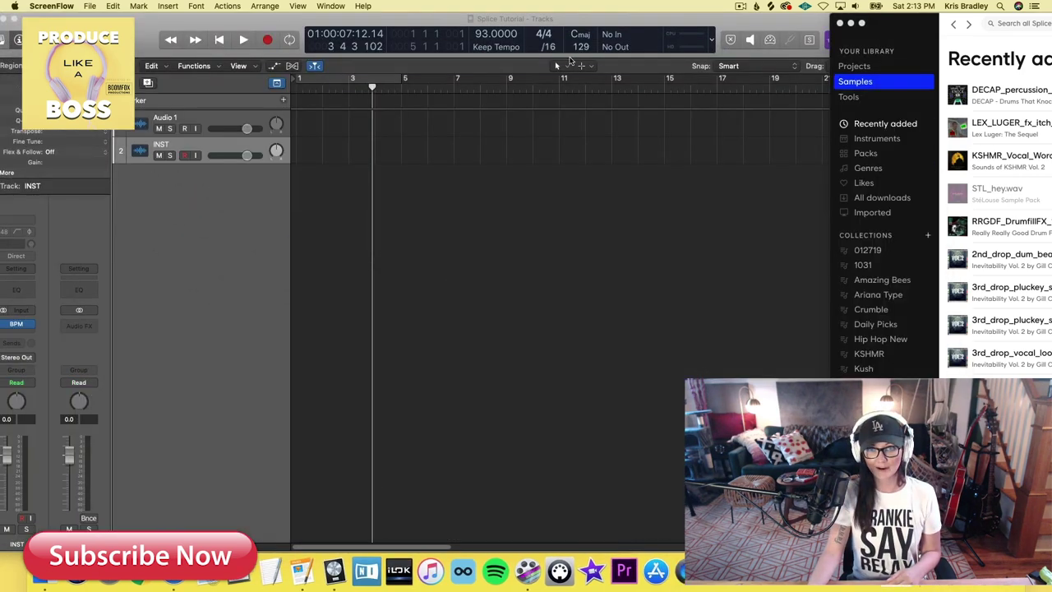
left_click_drag(518, 18, 505, 18)
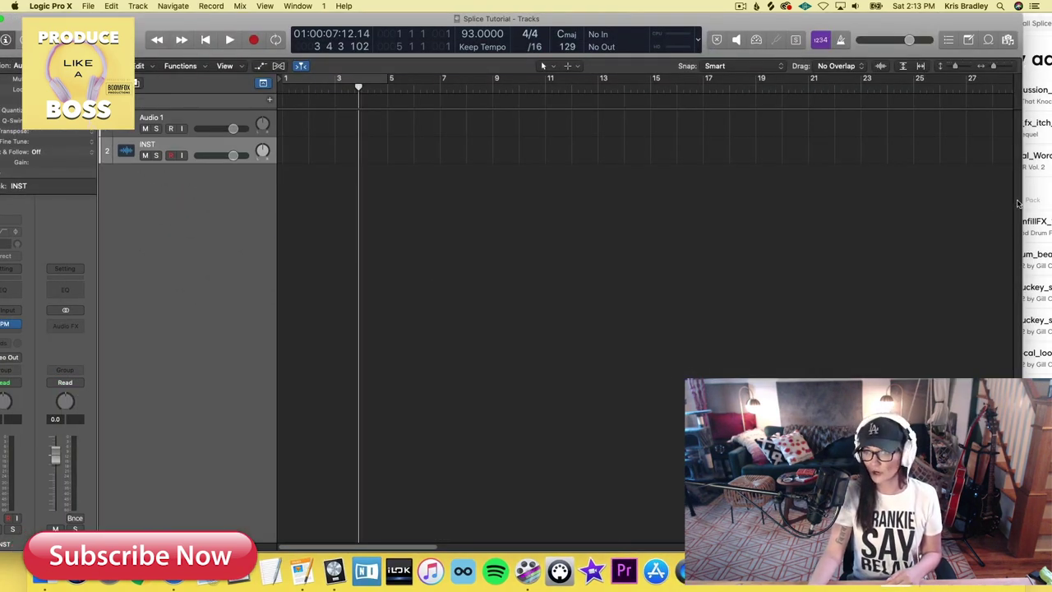
left_click_drag(1019, 199, 907, 200)
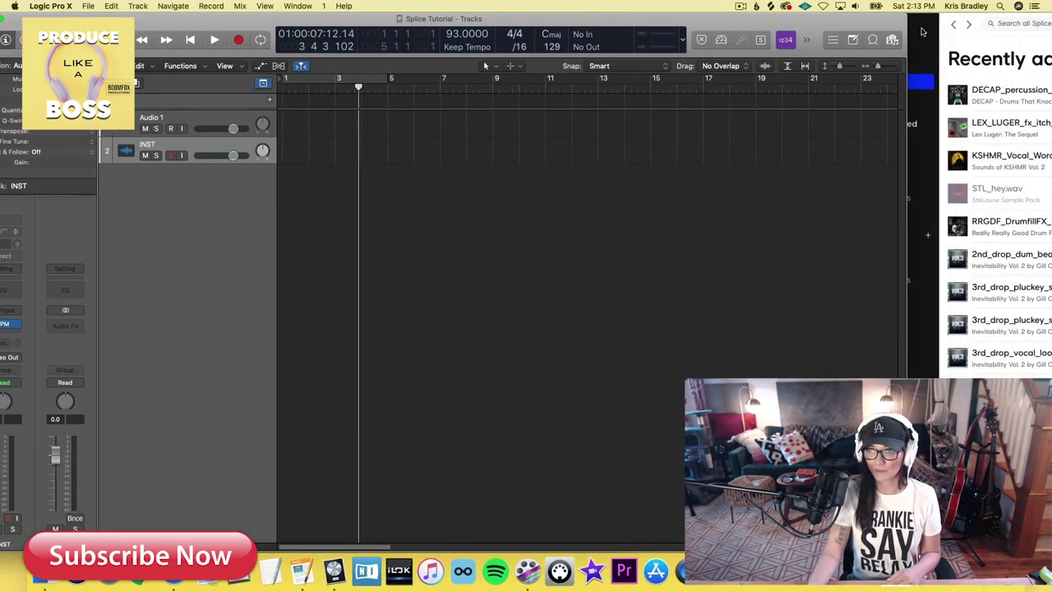
- Place the full Splice library over Logic and browse it by Instruments
left_click(926, 23)
left_click_drag(926, 23, 362, 4)
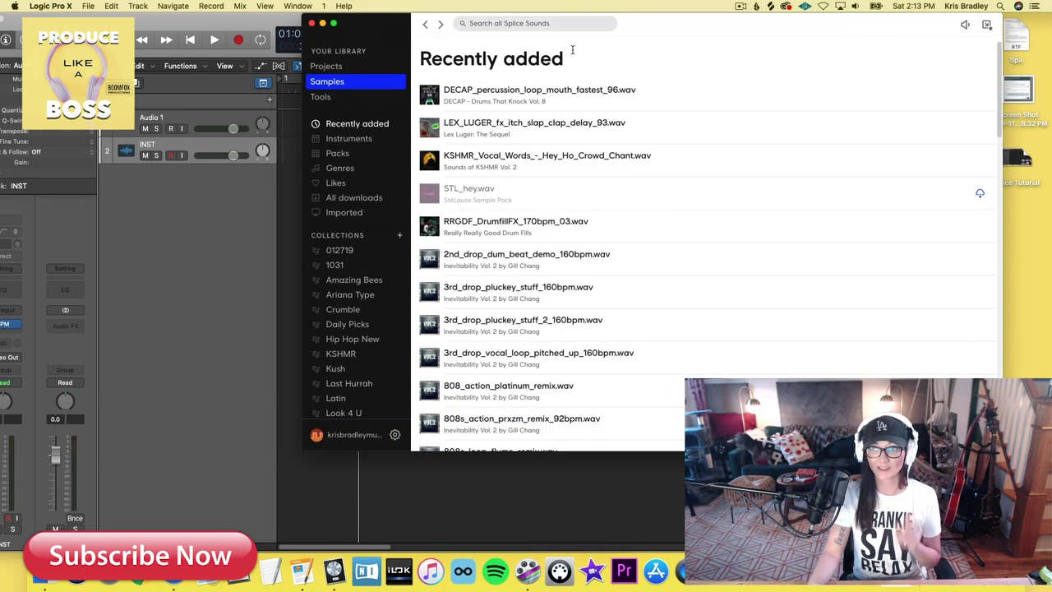
left_click(988, 26)
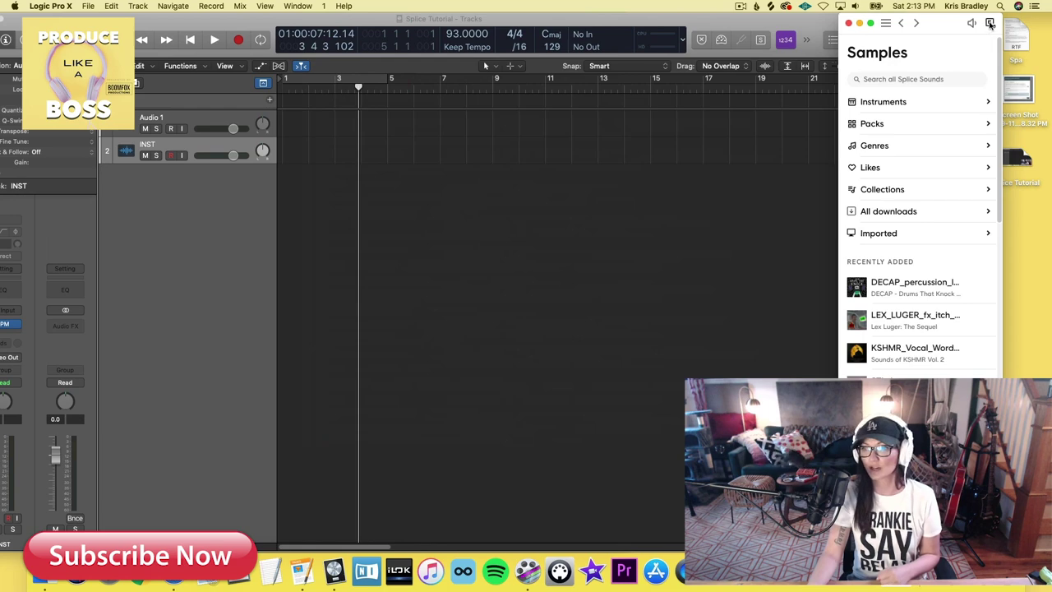
left_click(990, 24)
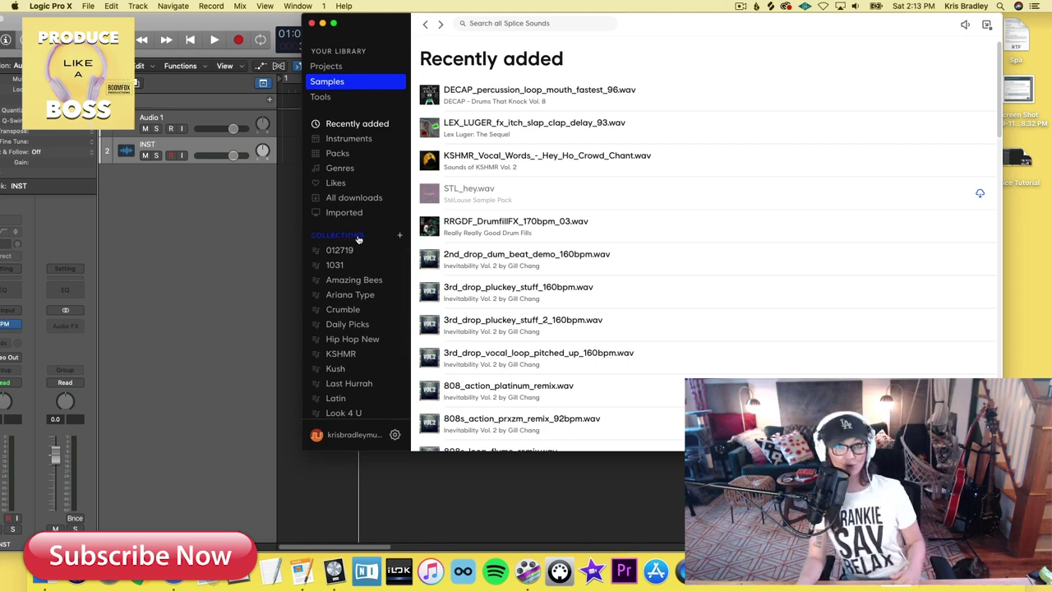
left_click(353, 141)
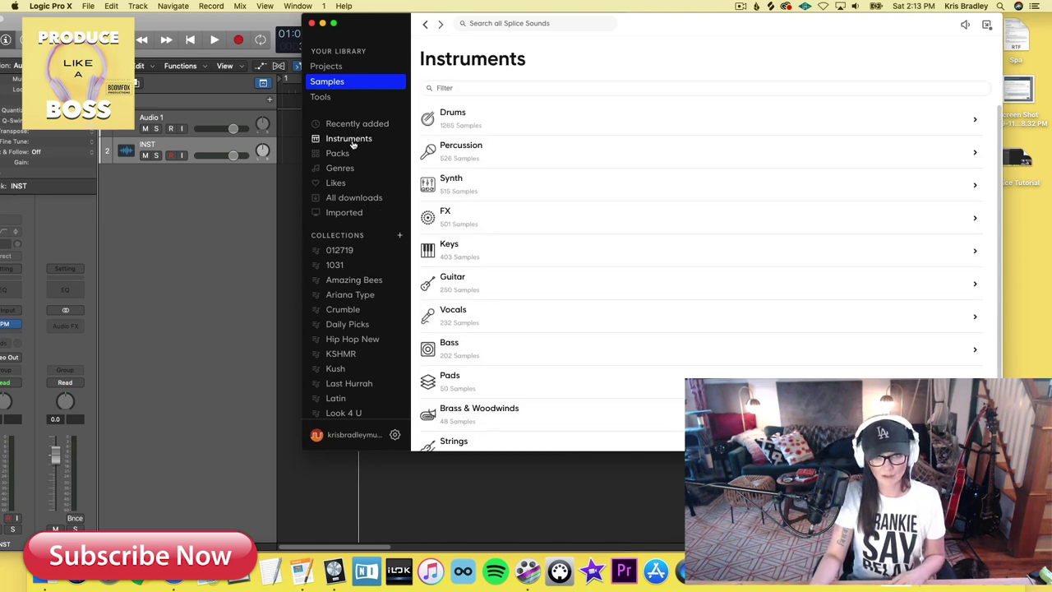
- Filter Splice's Drums samples to 74–97 BPM loops only, then move Splice aside to reveal Logic
left_click(445, 127)
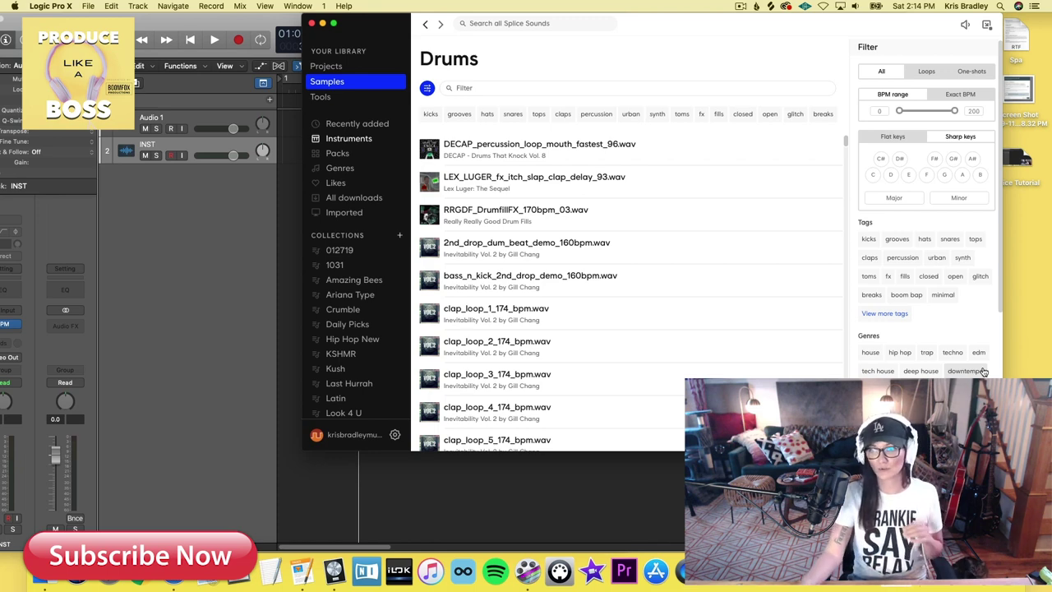
left_click_drag(954, 111, 937, 116)
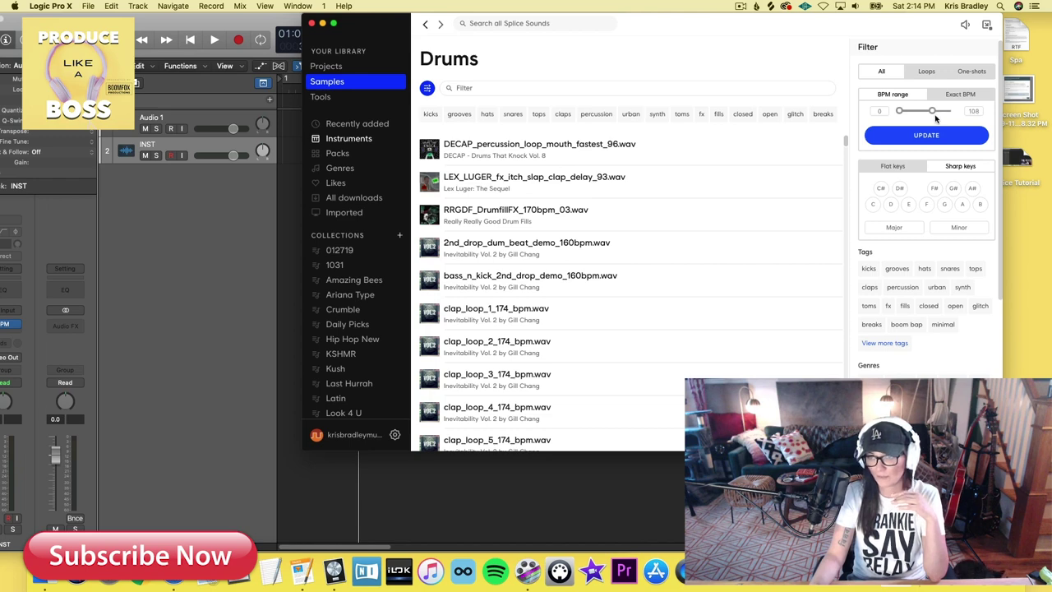
left_click_drag(899, 111, 930, 114)
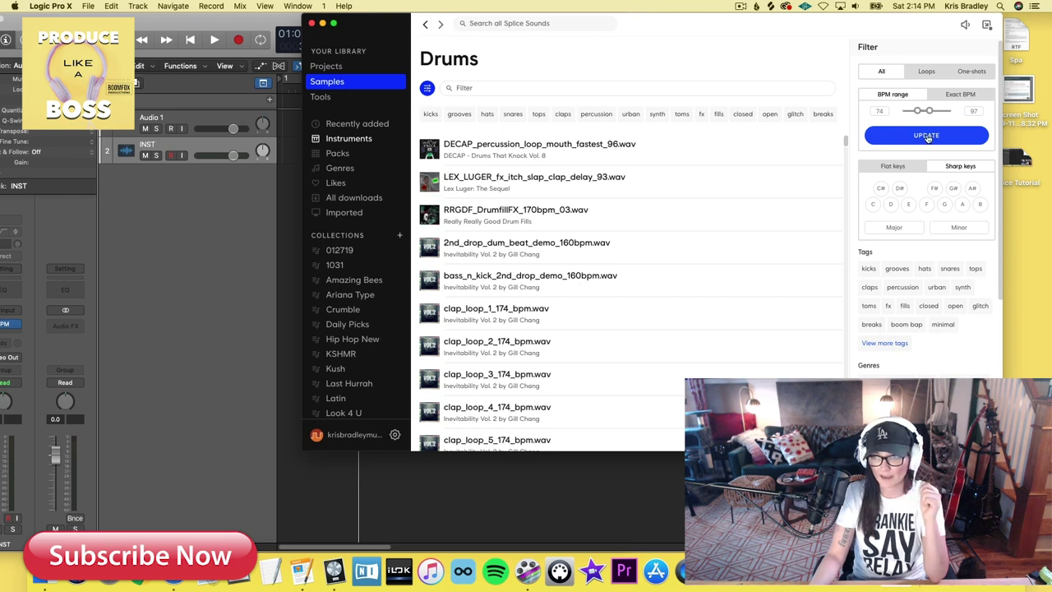
left_click(926, 135)
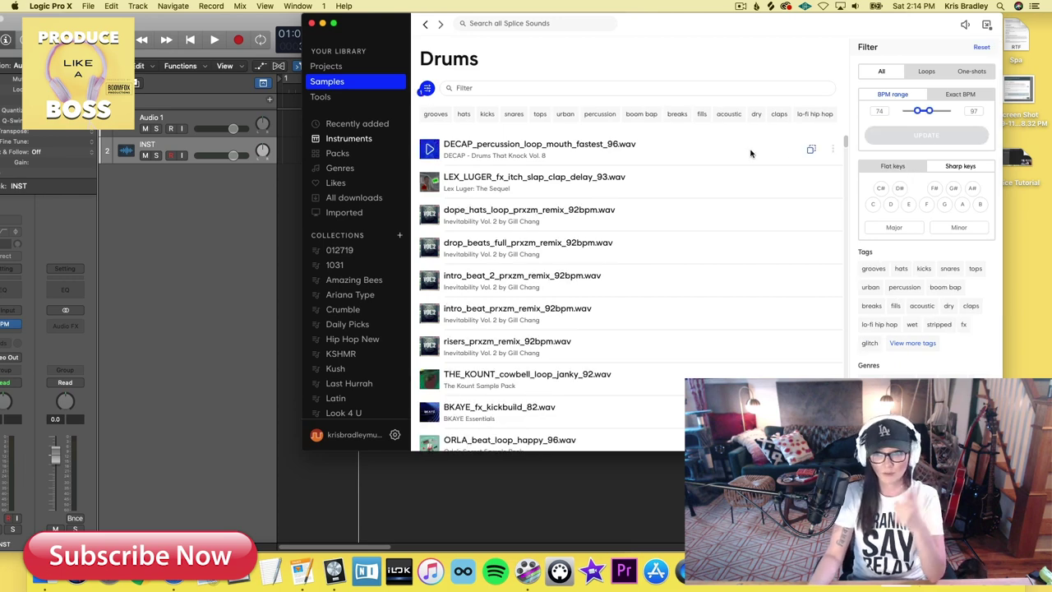
left_click(926, 71)
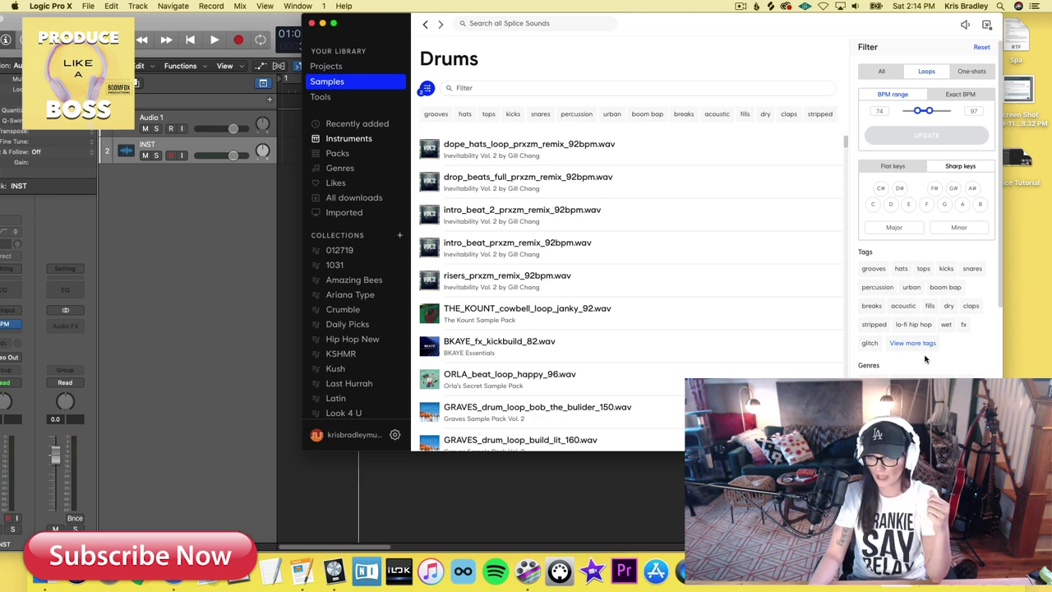
scroll(904, 366, "down", 1)
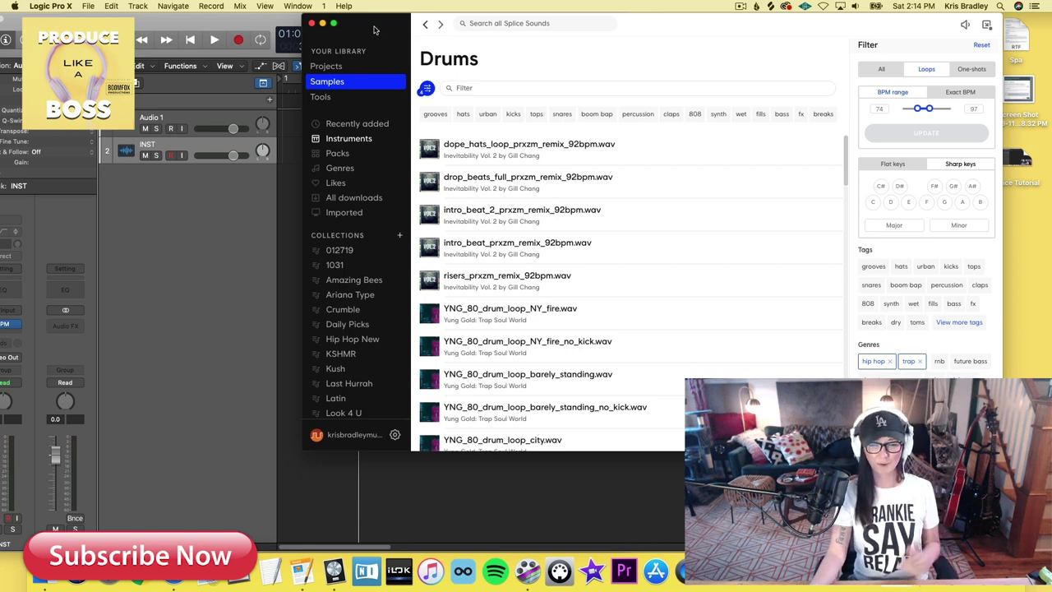
left_click_drag(376, 32, 585, 34)
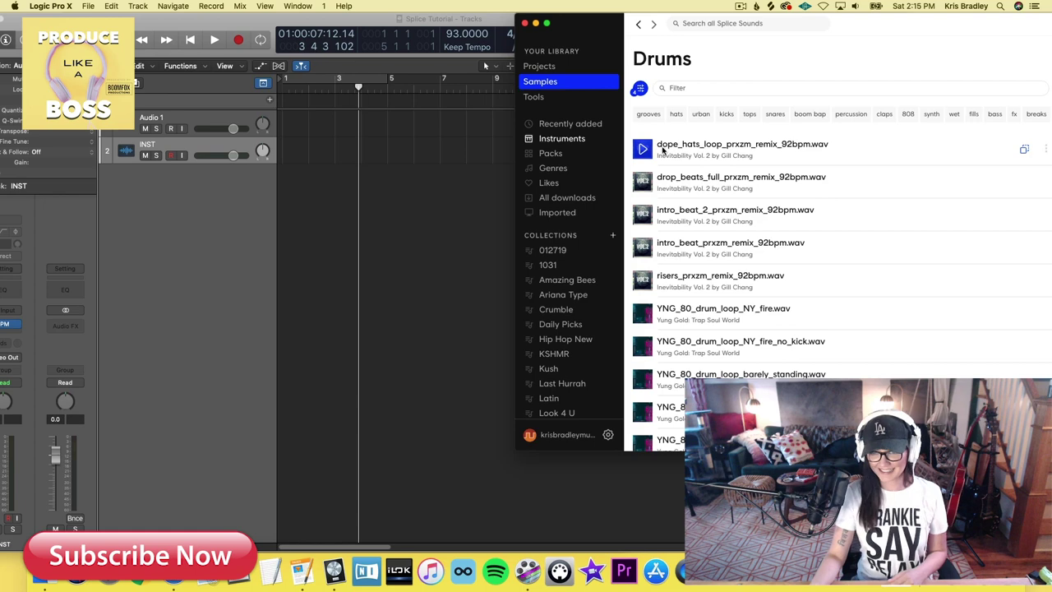
- Bring Splice back and audition the 92 BPM hats loop, drop_beats remix and dope_hats_loop samples
left_click_drag(609, 23, 389, 23)
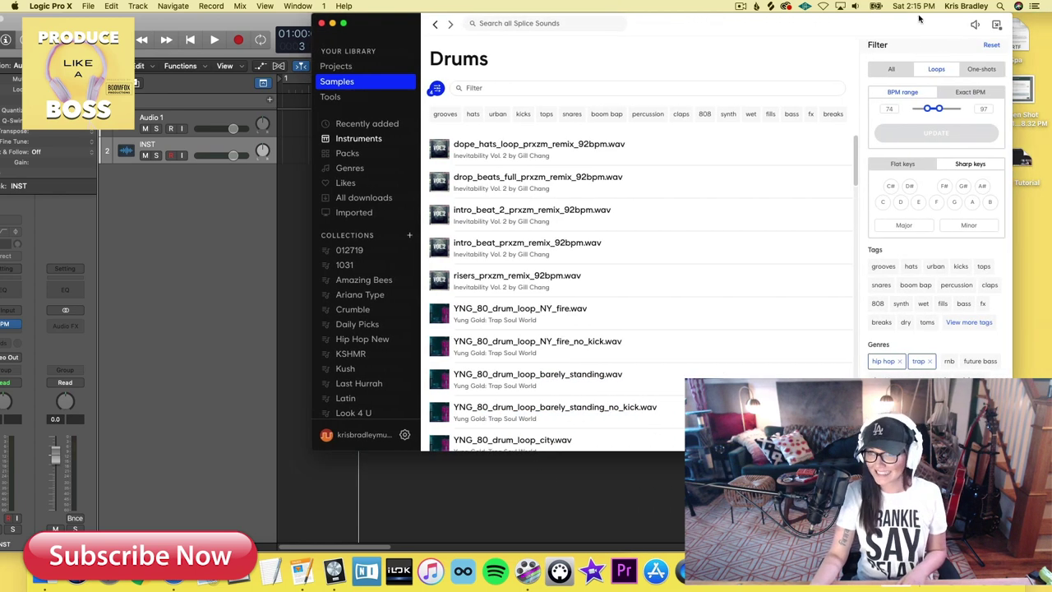
mouse_move(953, 24)
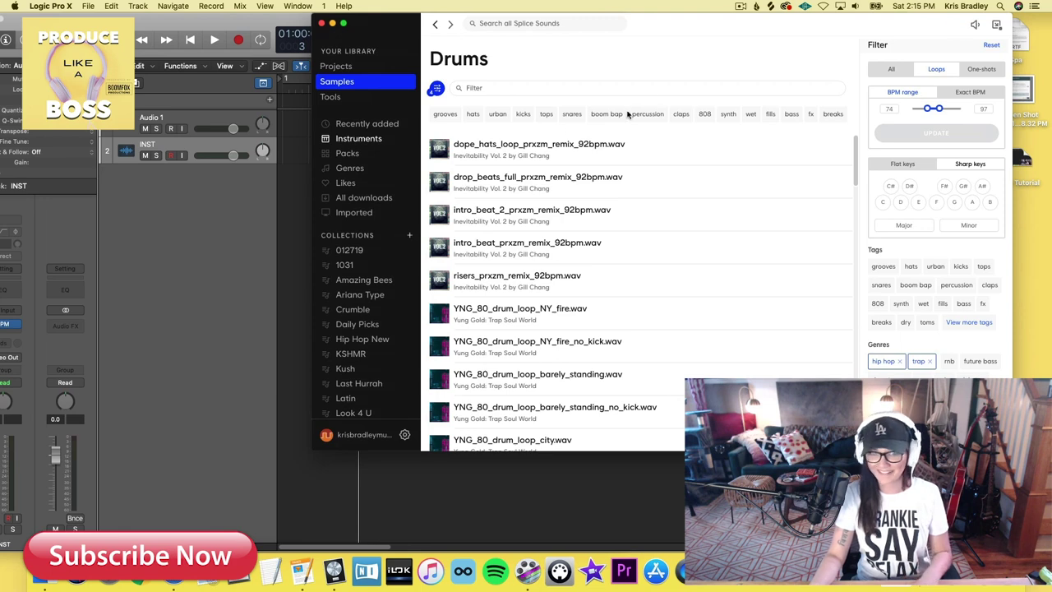
left_click(523, 143)
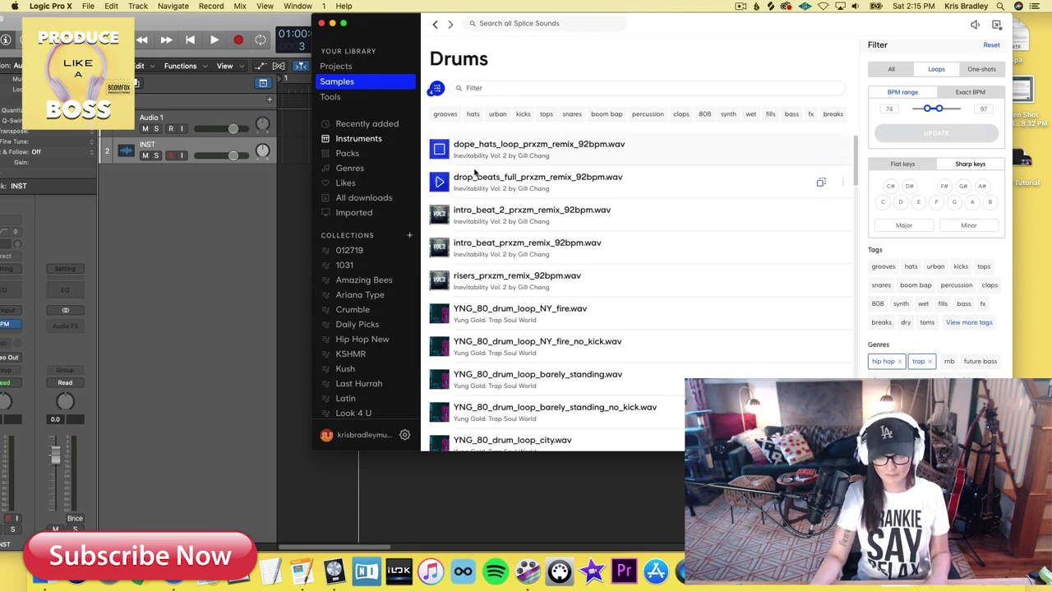
left_click(440, 183)
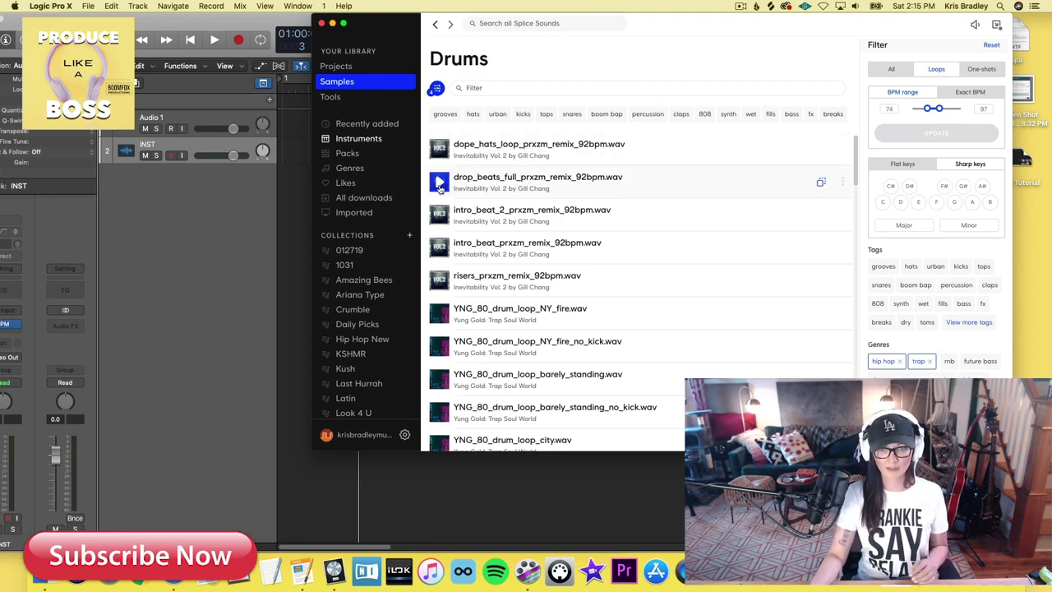
left_click_drag(410, 36, 522, 36)
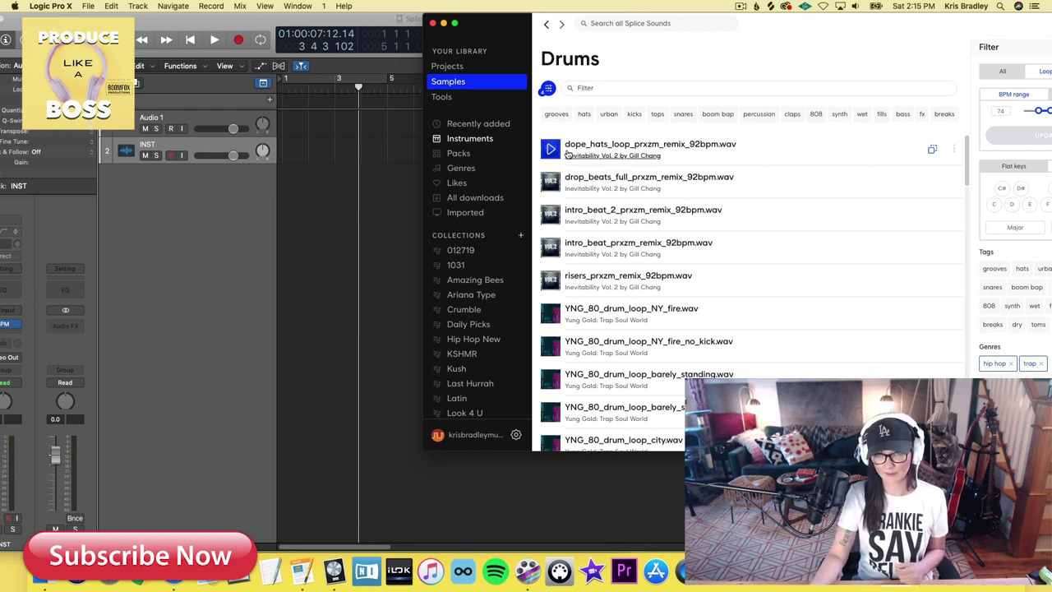
left_click(551, 150)
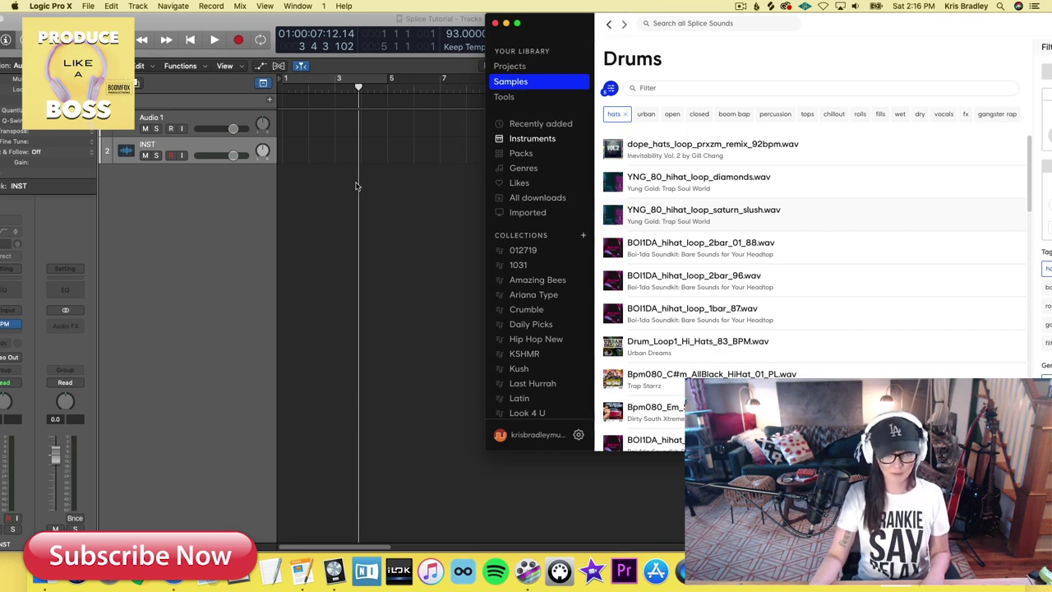
- Add the saturn_slush hi-hat loop as a new Logic track and set the tempo to 80
left_click_drag(706, 218, 306, 175)
left_click(481, 199)
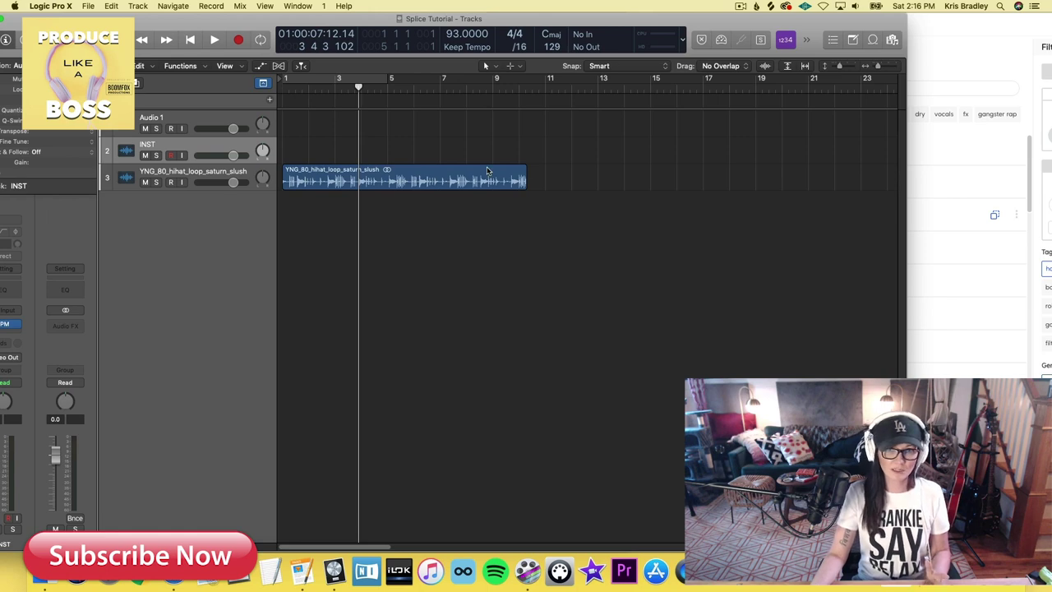
double_click(452, 32)
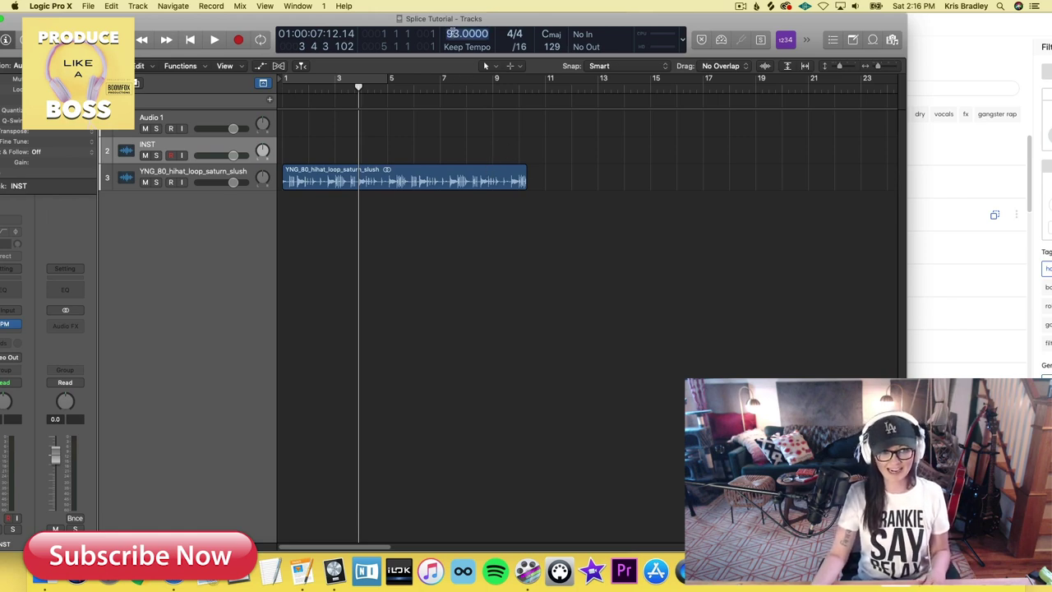
type("80")
key("Return")
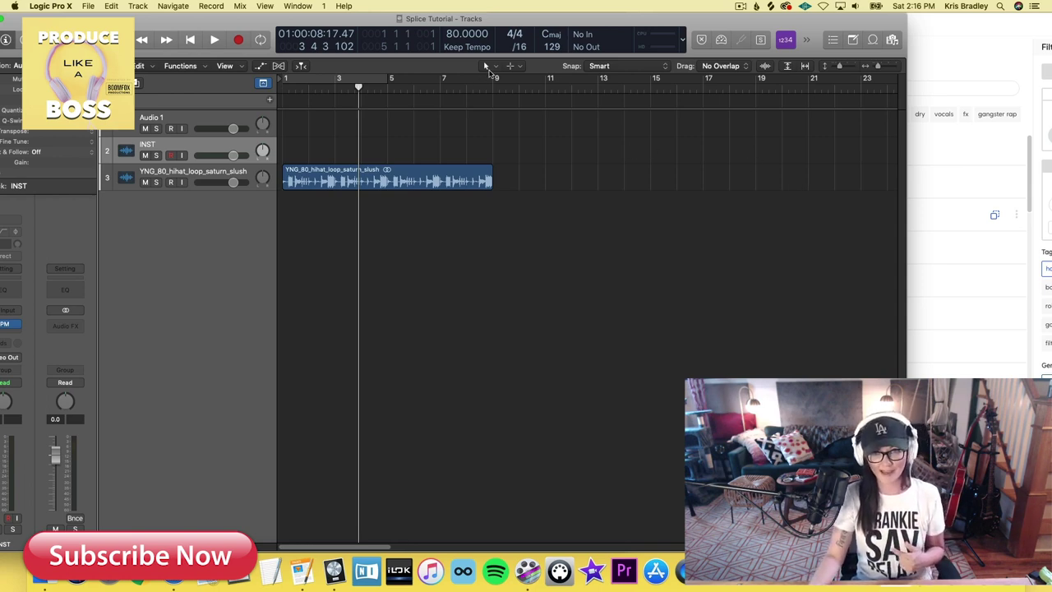
- Try project tempos of 93 and 80 BPM, settling on 90 BPM
double_click(467, 34)
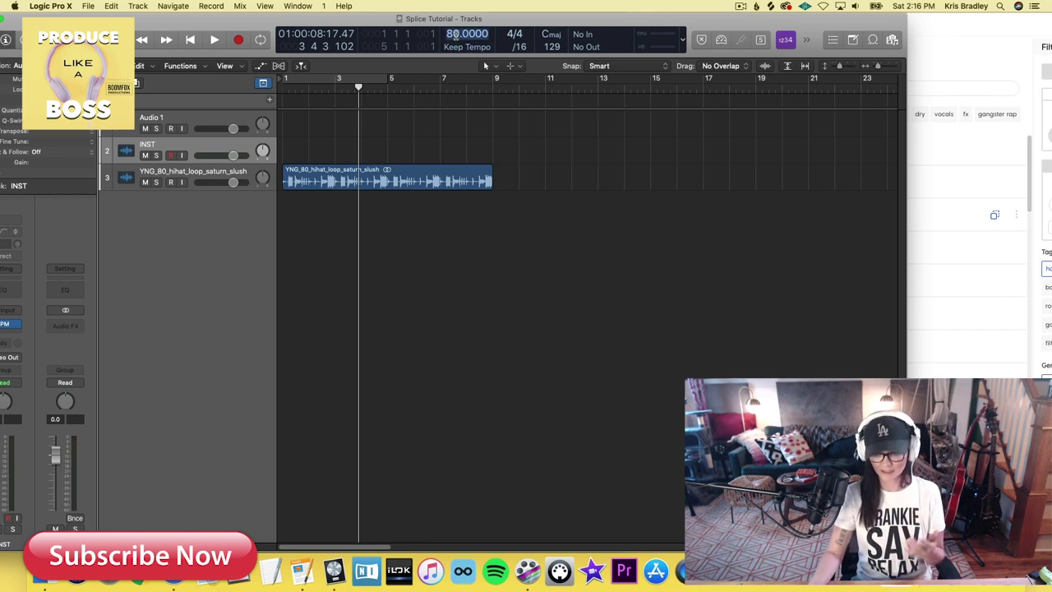
type("93")
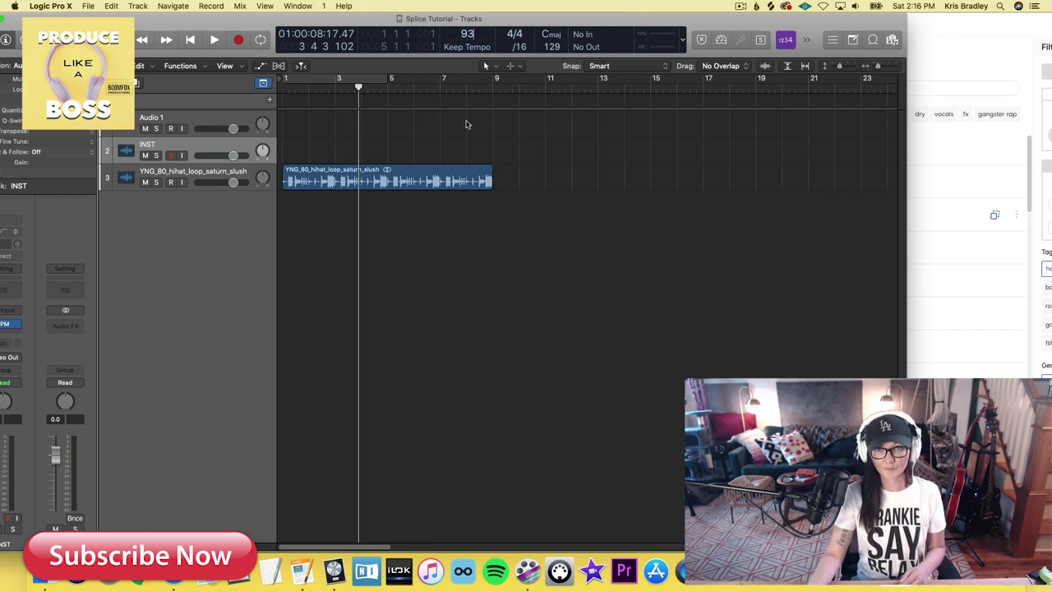
key("Return")
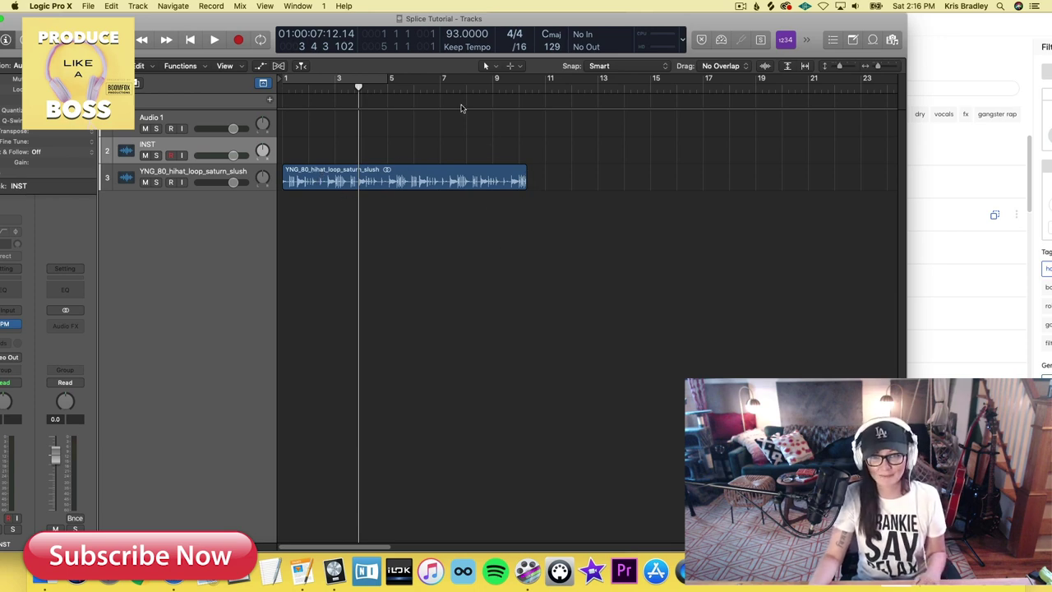
double_click(450, 34)
type("80")
key("Return")
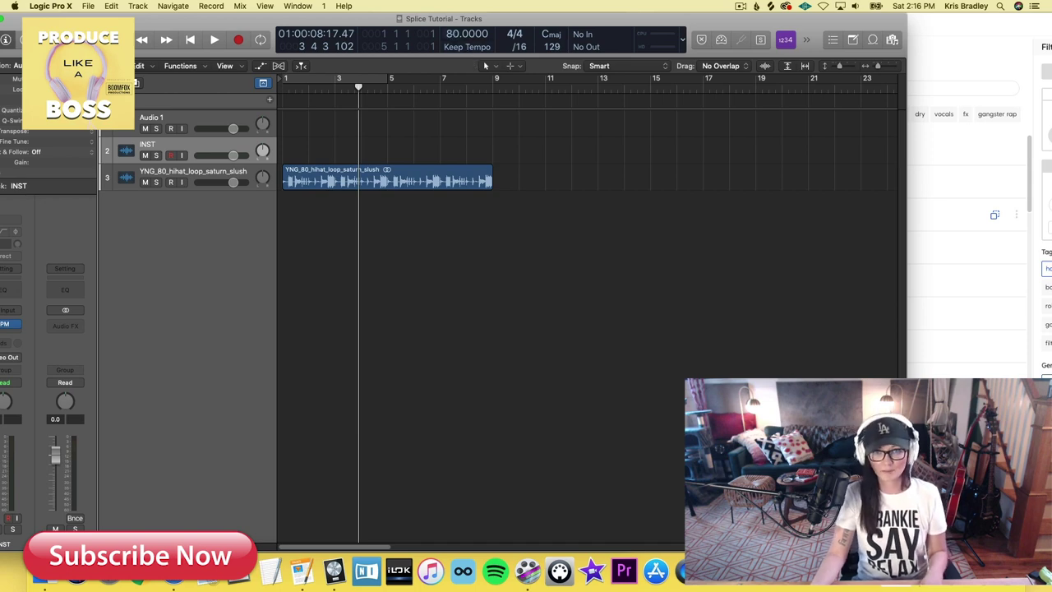
double_click(456, 35)
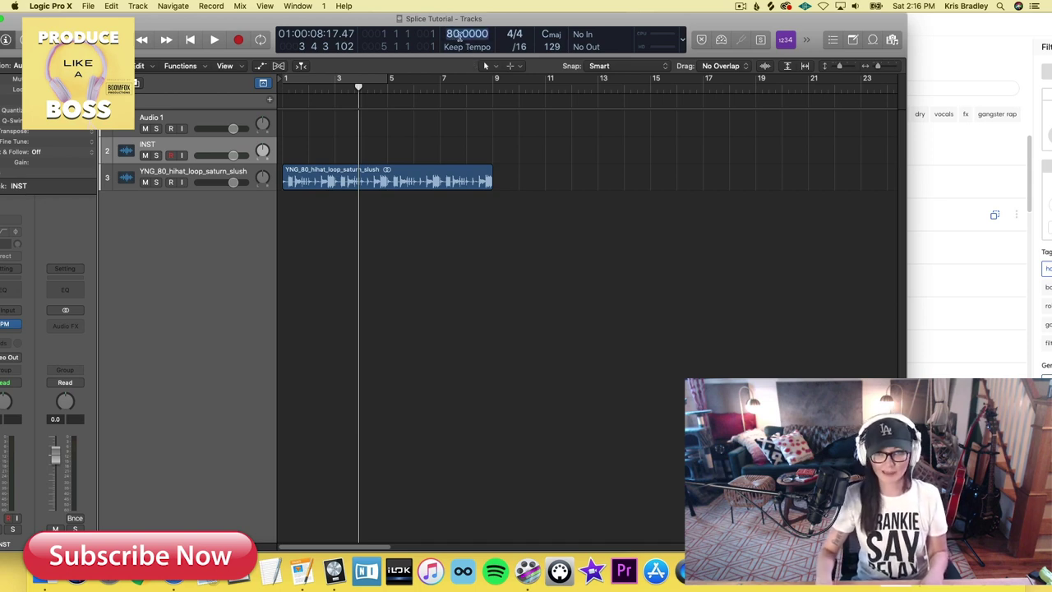
type("90")
key("Return")
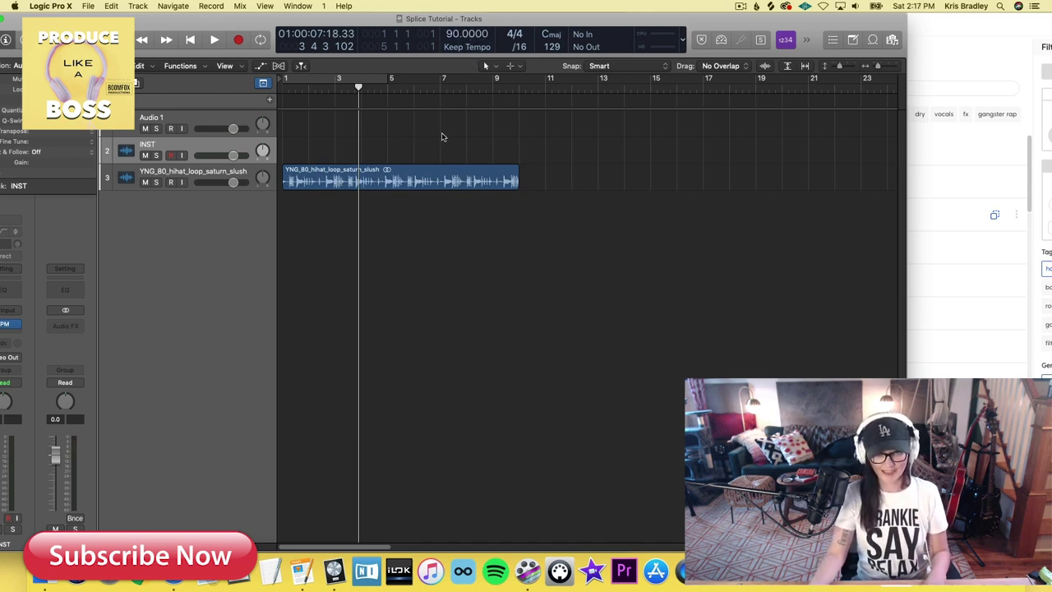
- Time-stretch the hi-hat region so it ends at bar 9
left_click(516, 182)
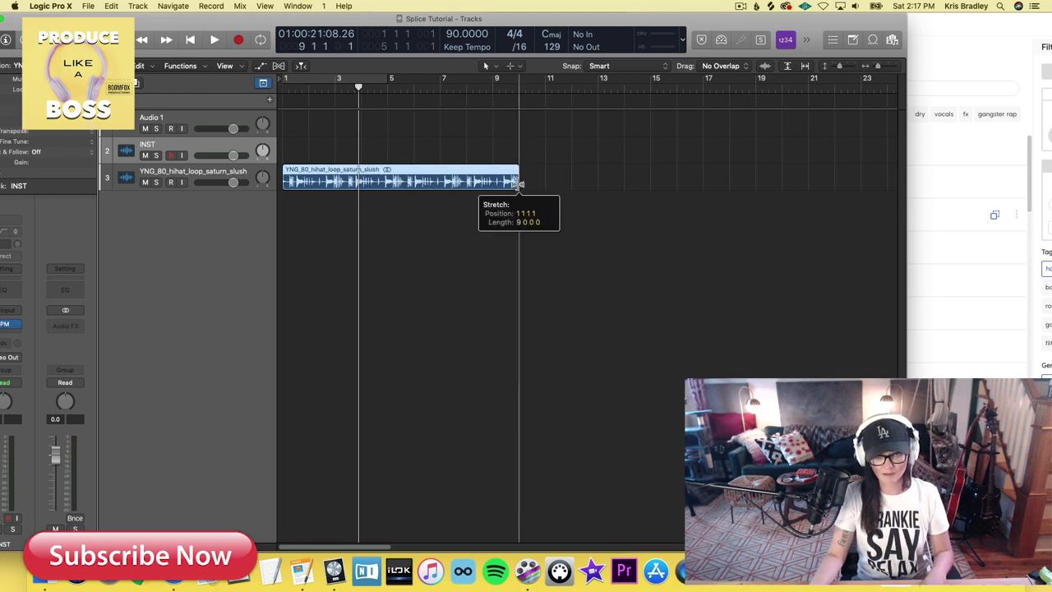
left_click(517, 182, "alt")
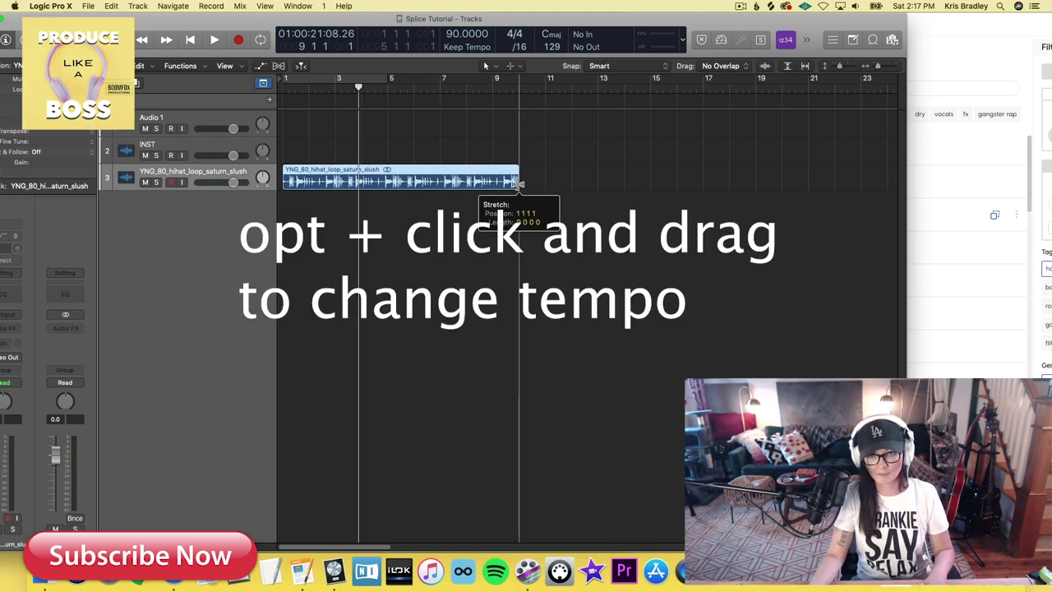
left_click_drag(518, 183, 490, 189)
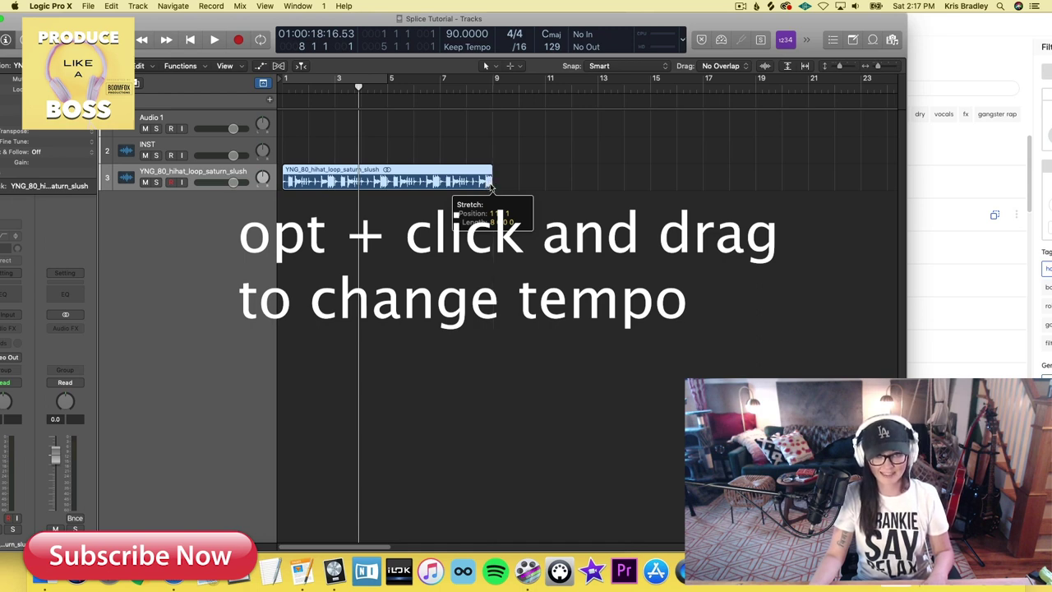
left_click_drag(491, 188, 490, 188)
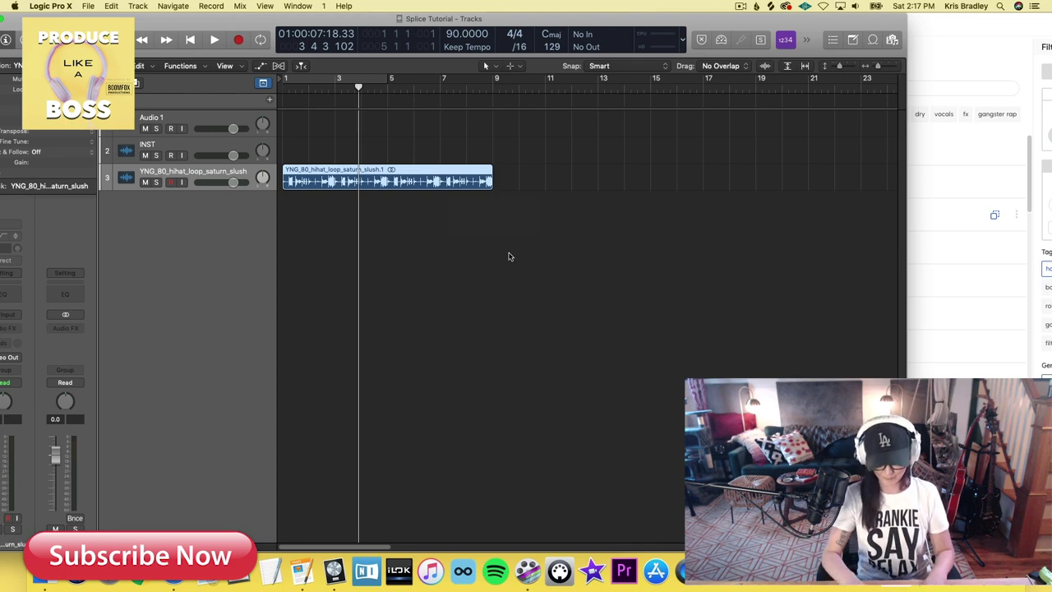
- Turn down the hi-hat track's volume and play it back from the start
key("Return")
left_click_drag(233, 182, 206, 181)
key("space")
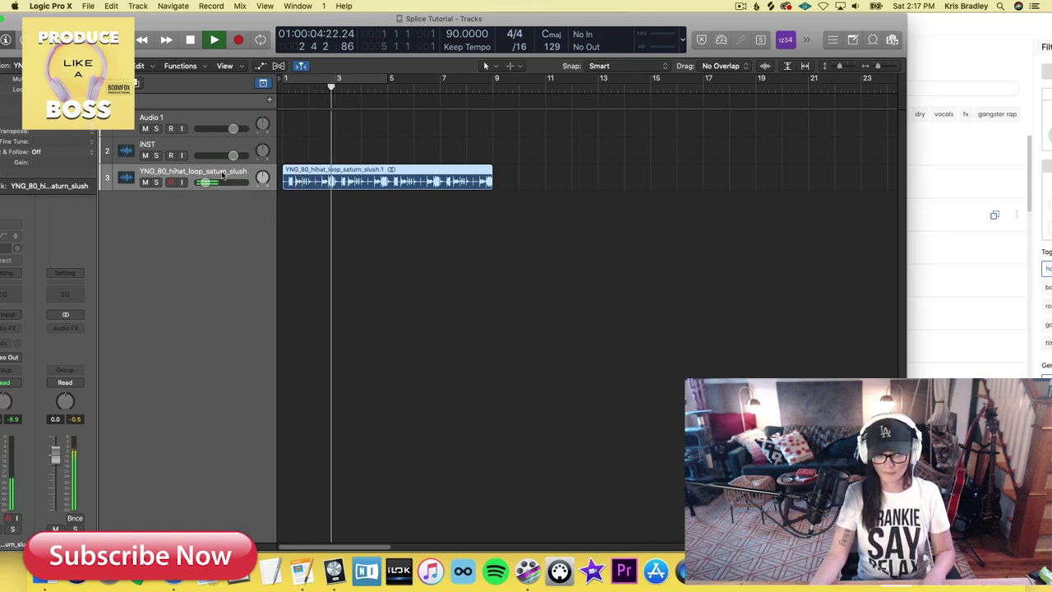
key("space")
- Rename the hi-hat track to 'Hat Topper'
double_click(218, 171)
type("Hat Topper")
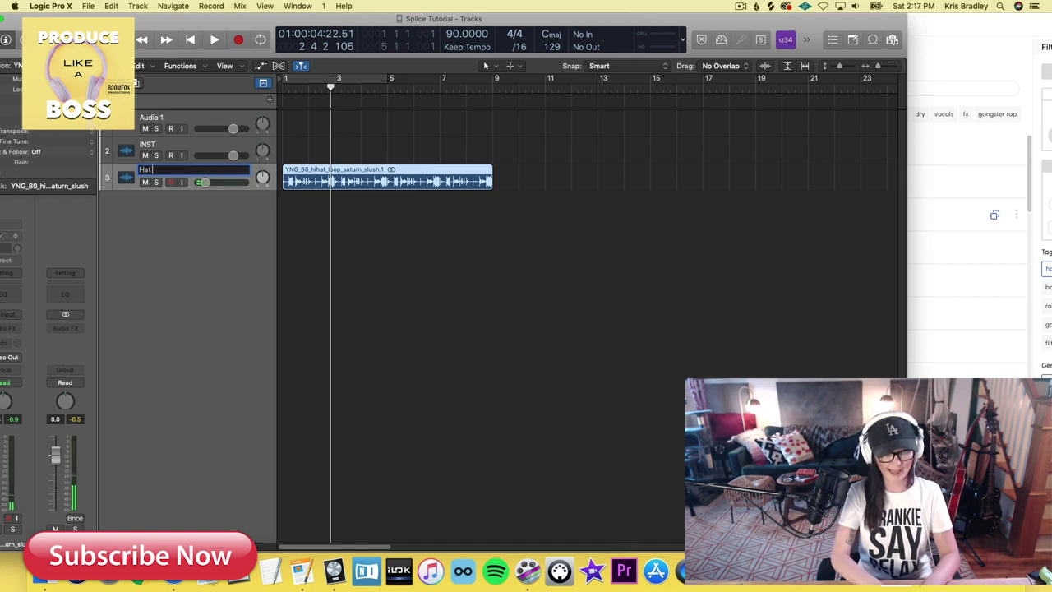
key("Return")
- Swap Splice's hats tag for grooves and drag drop_beats_full_prxzm_remix_92bpm into Logic as a track
left_click(1004, 229)
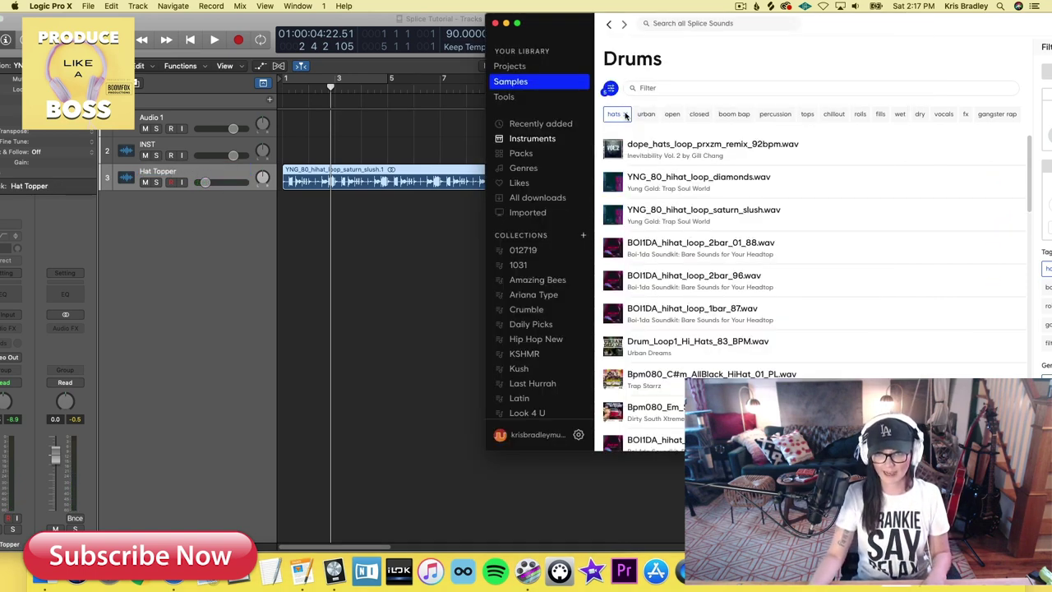
left_click(625, 115)
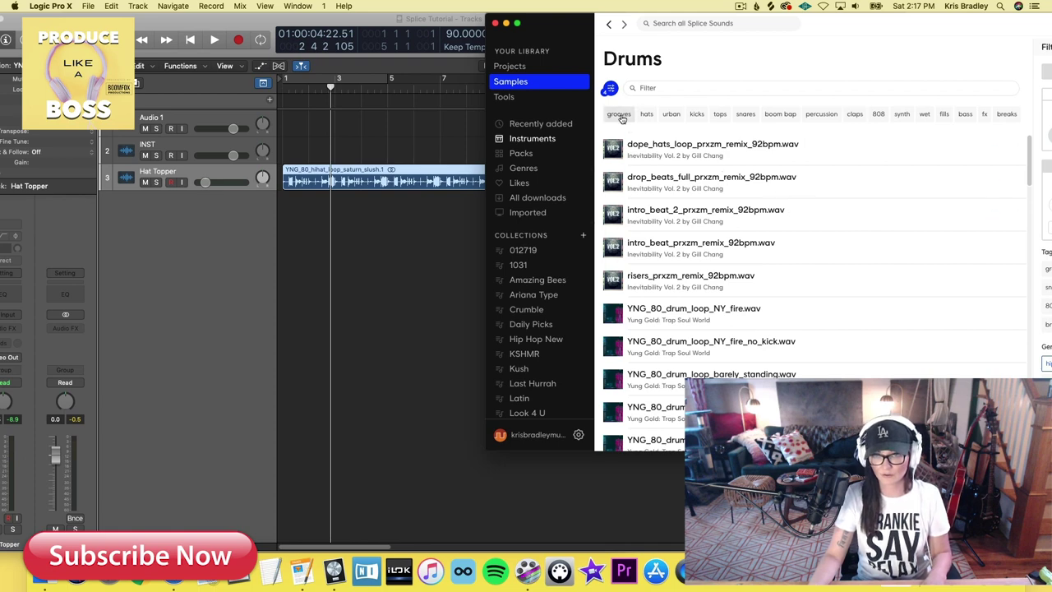
left_click(619, 114)
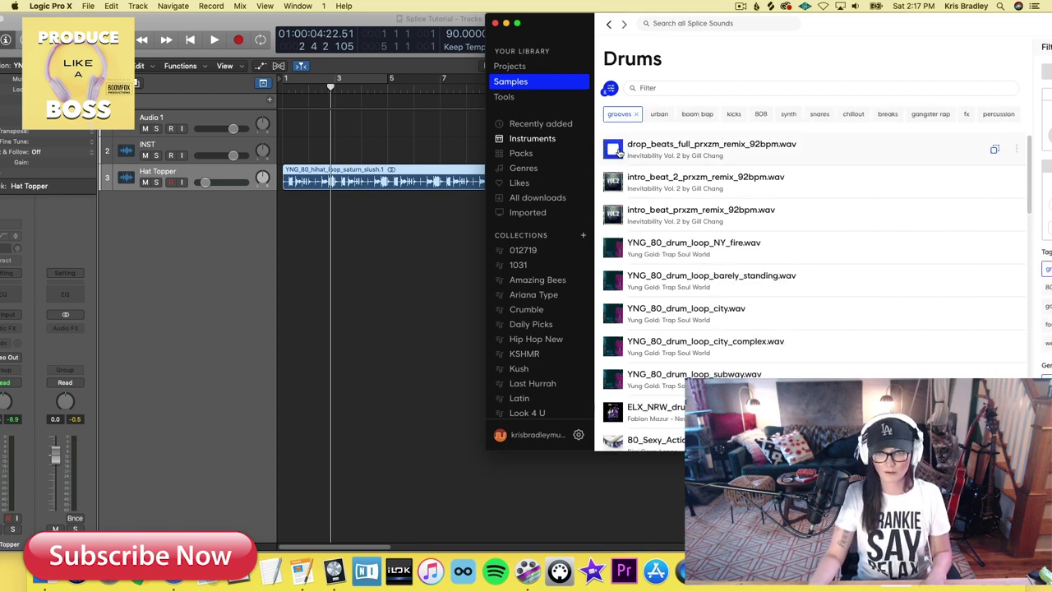
left_click_drag(618, 153, 282, 240)
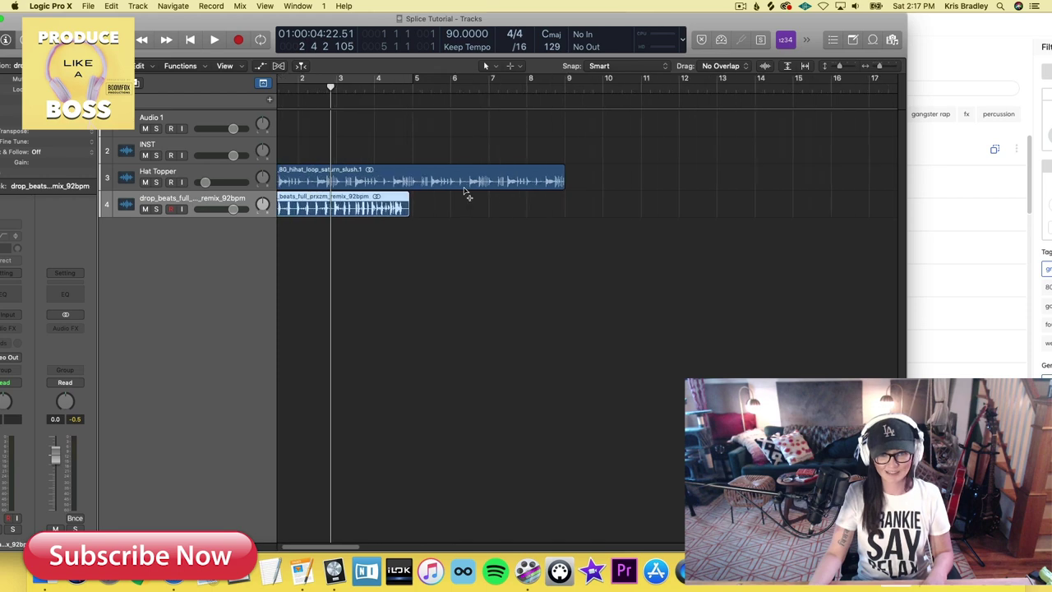
- Time-stretch the drop_beats region to four bars and turn down its track volume
key("super+Right")
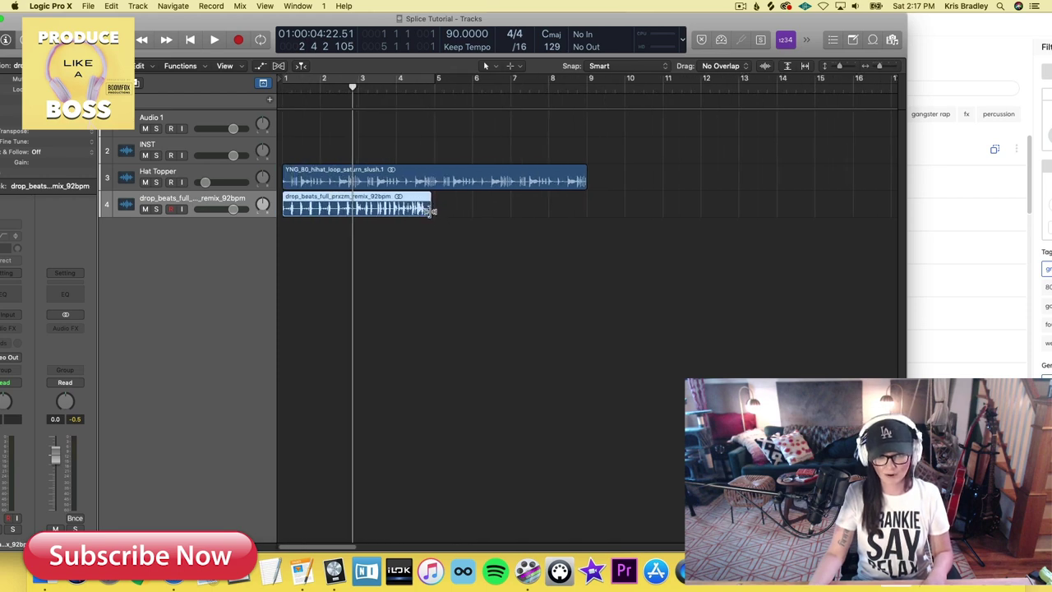
left_click_drag(431, 208, 432, 212)
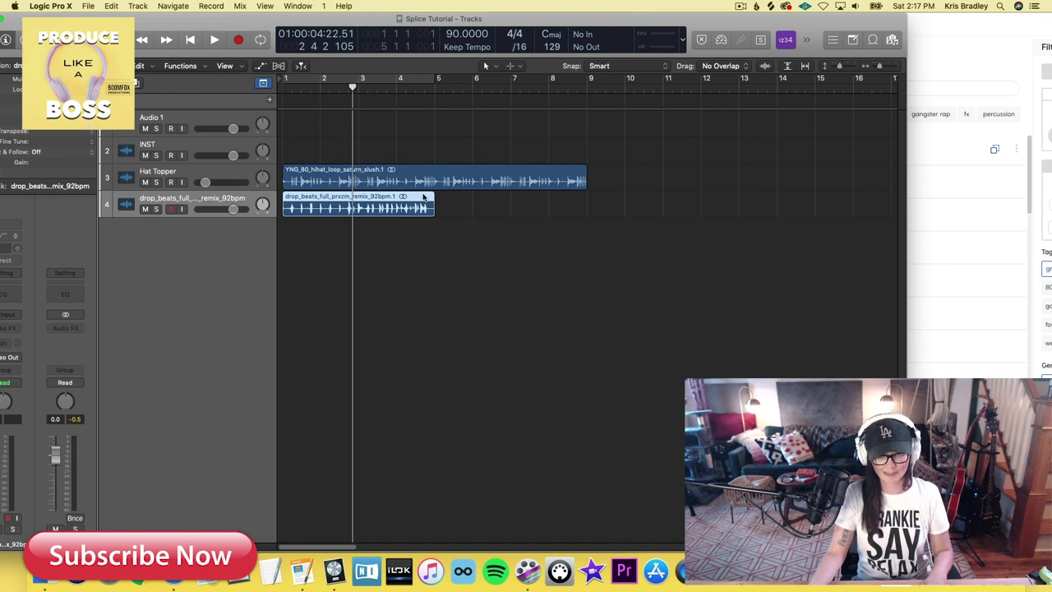
left_click_drag(458, 31, 485, 25)
key("Return")
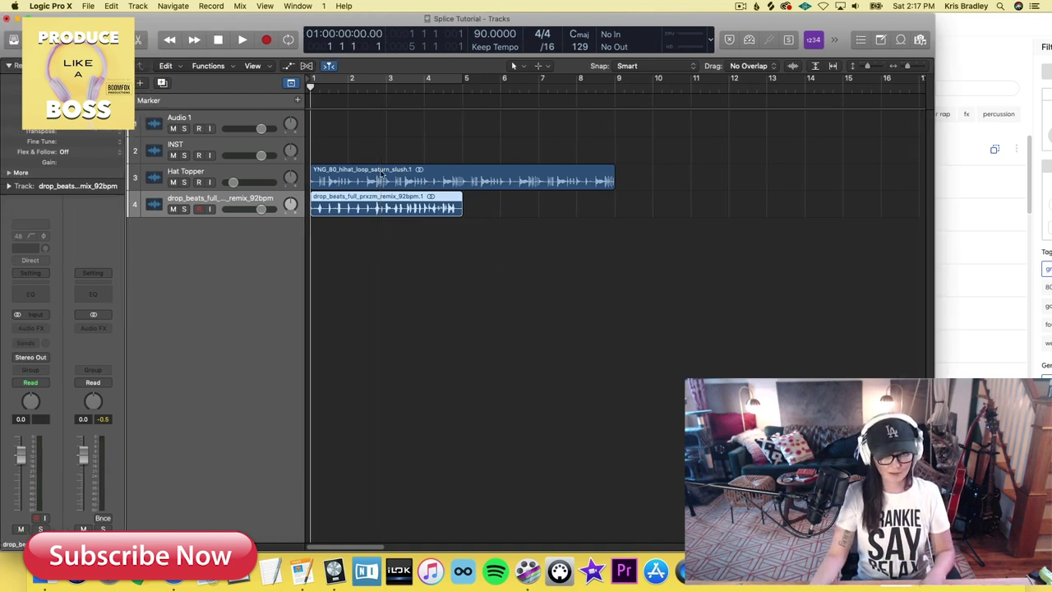
left_click_drag(261, 209, 251, 209)
key("space")
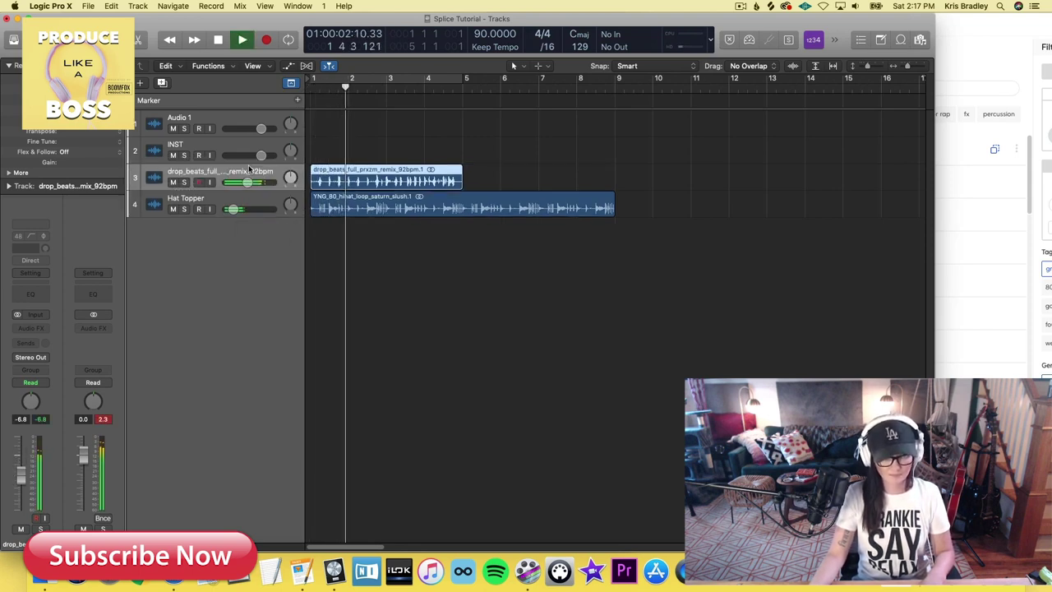
- Move the drop_beats track above Hat Topper, colouring its region red and Hat Topper orange
left_click_drag(239, 200, 239, 173)
key("space")
key("alt+c")
left_click(311, 380)
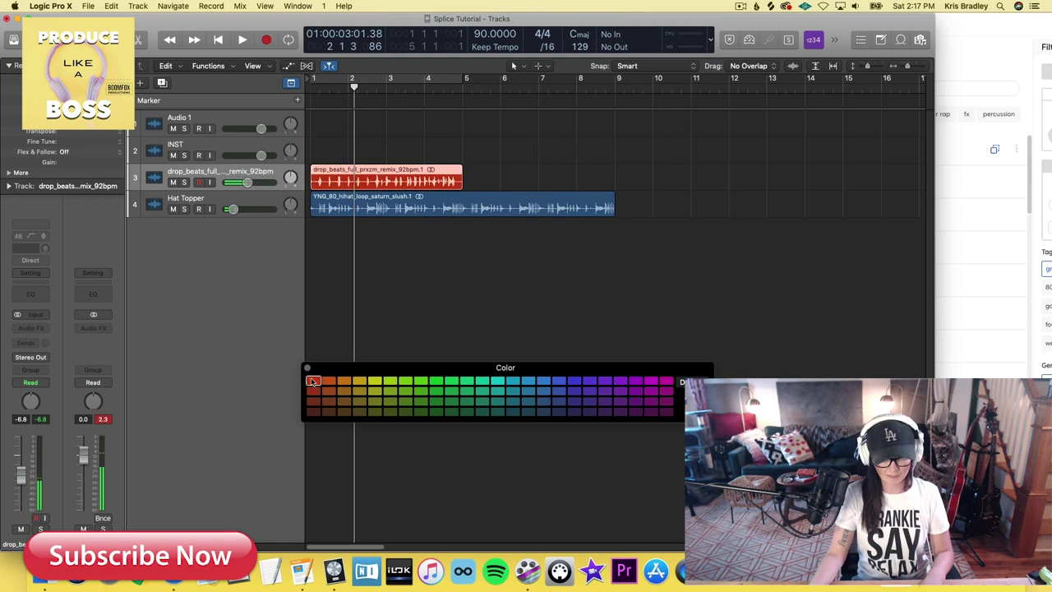
left_click(308, 368)
left_click(359, 199)
key("alt+c")
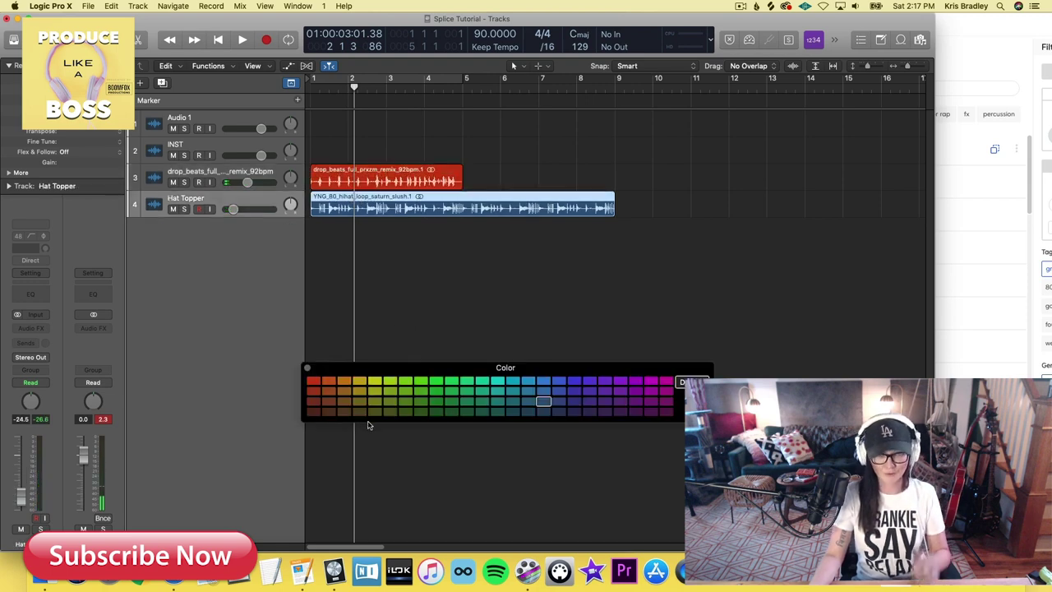
left_click(345, 382)
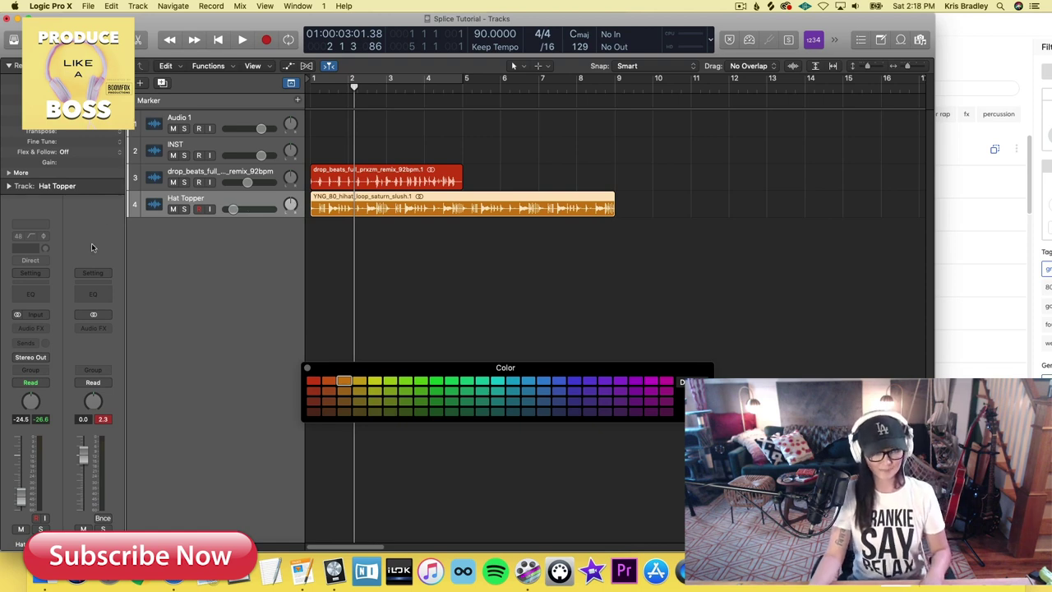
- Lower the Hat Topper and Groove volumes and repeat the drop_beats region once
key("space")
left_click_drag(233, 209, 230, 209)
key("space")
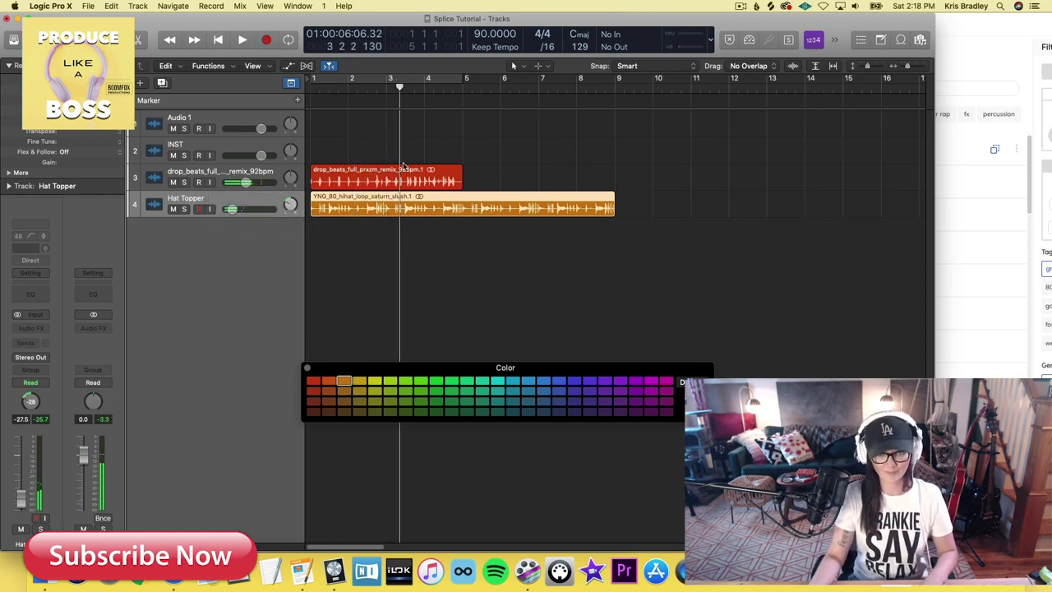
left_click(403, 169)
key("super+r")
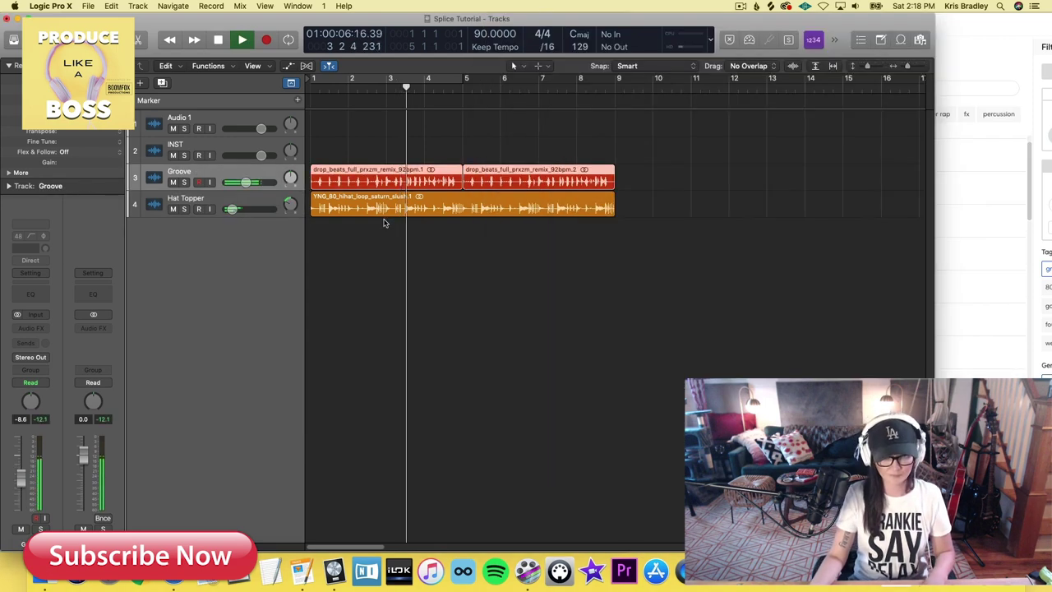
left_click_drag(245, 182, 244, 182)
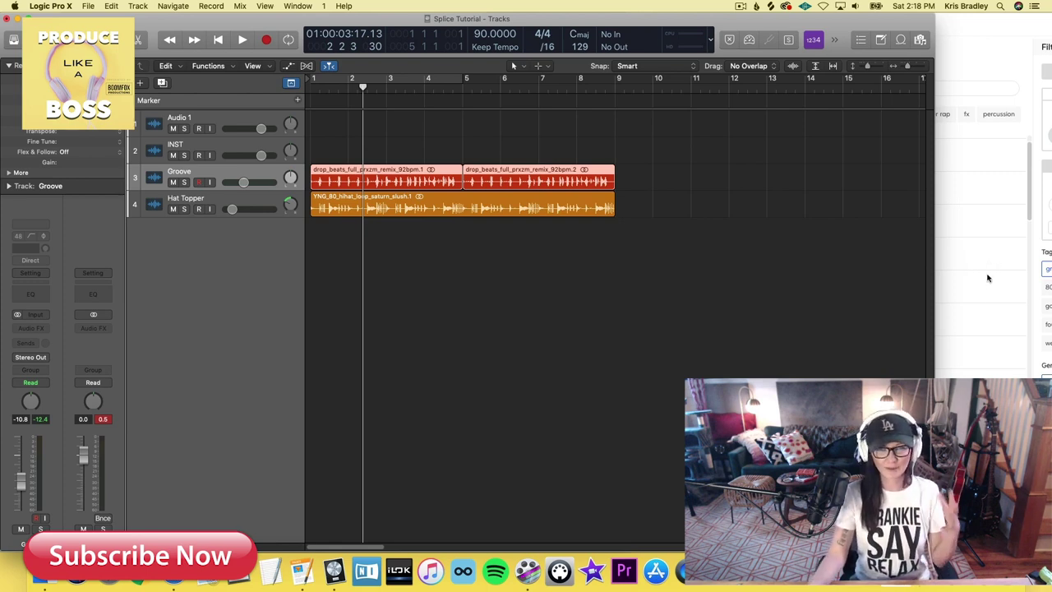
left_click(990, 284)
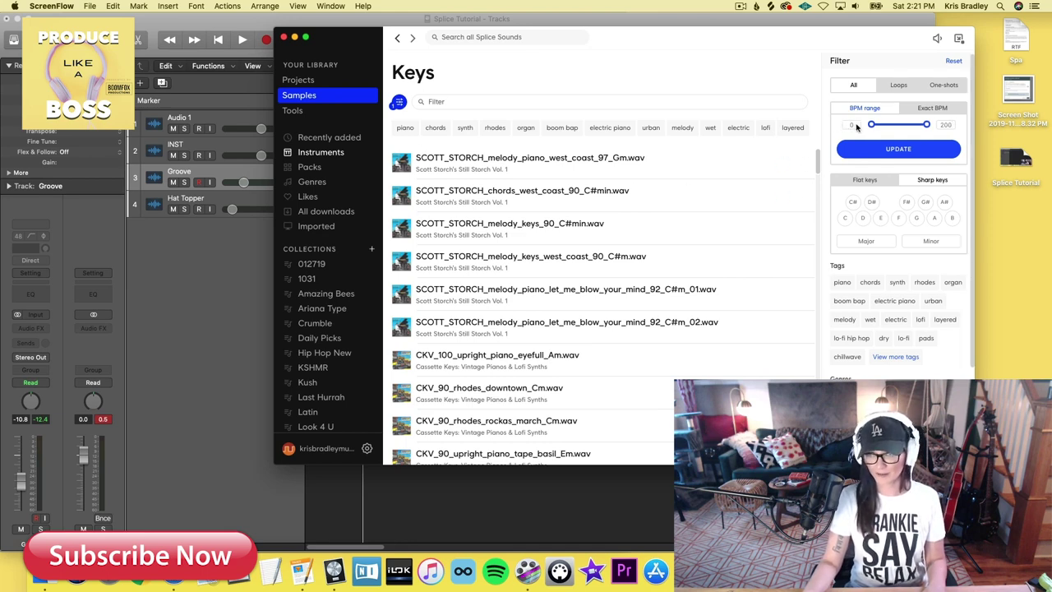
- Set the Keys BPM maximum to 100, preview the first piano melody, and move Splice aside
double_click(944, 125)
key("Return")
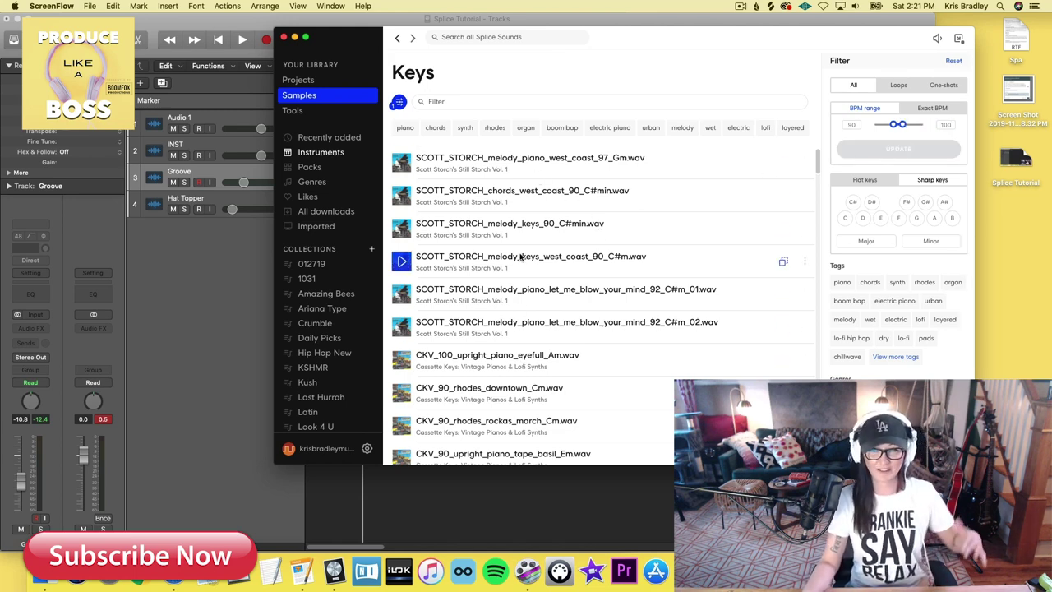
left_click(401, 162)
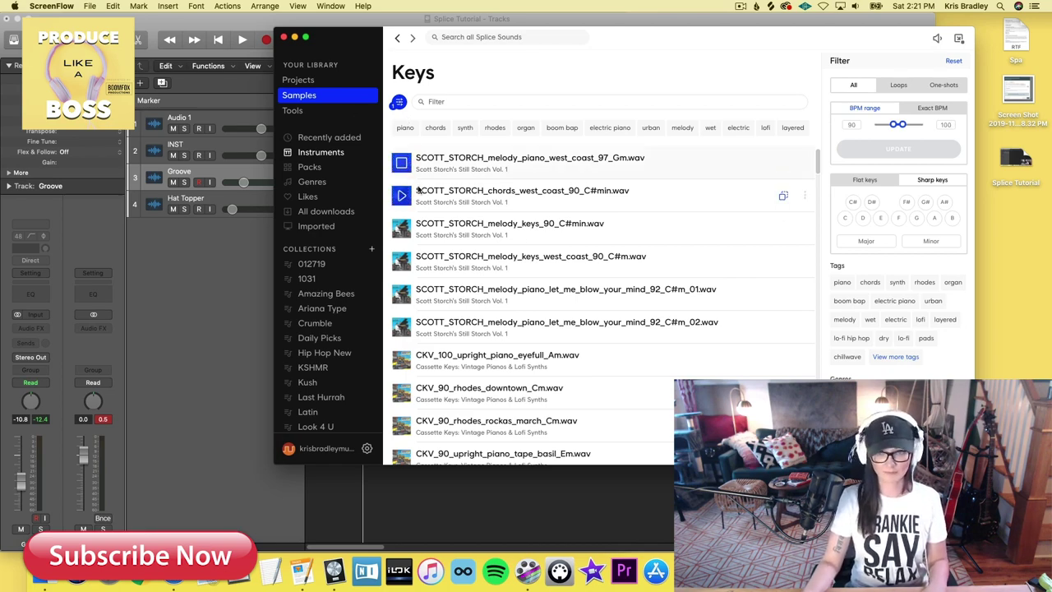
left_click_drag(347, 39, 527, 38)
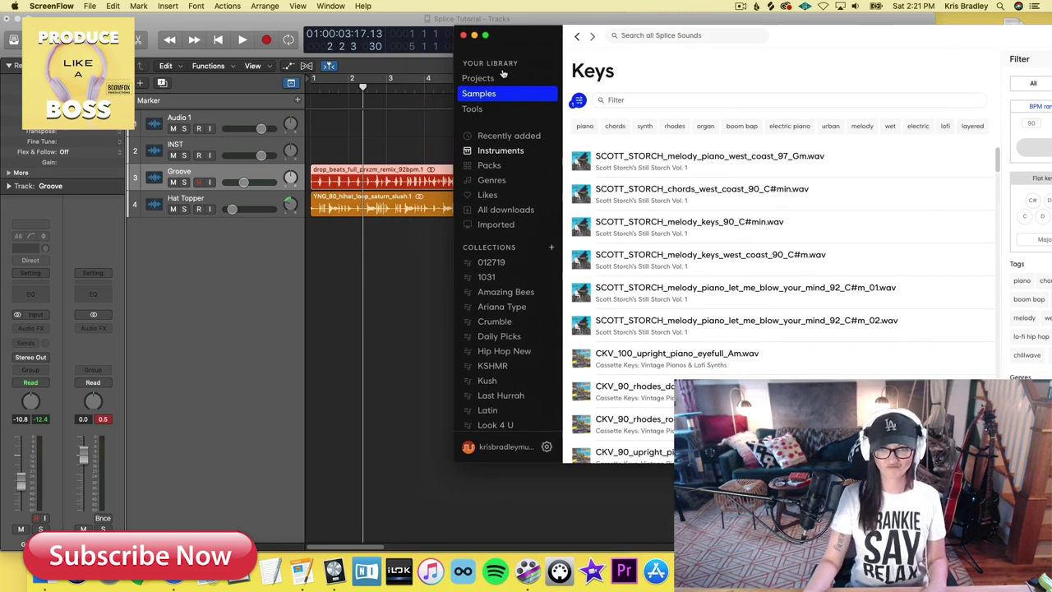
- Drag SCOTT_STORCH_melody_piano_west_coast_97_Gm into Logic as a fifth track and select its region
left_click_drag(503, 74, 507, 116)
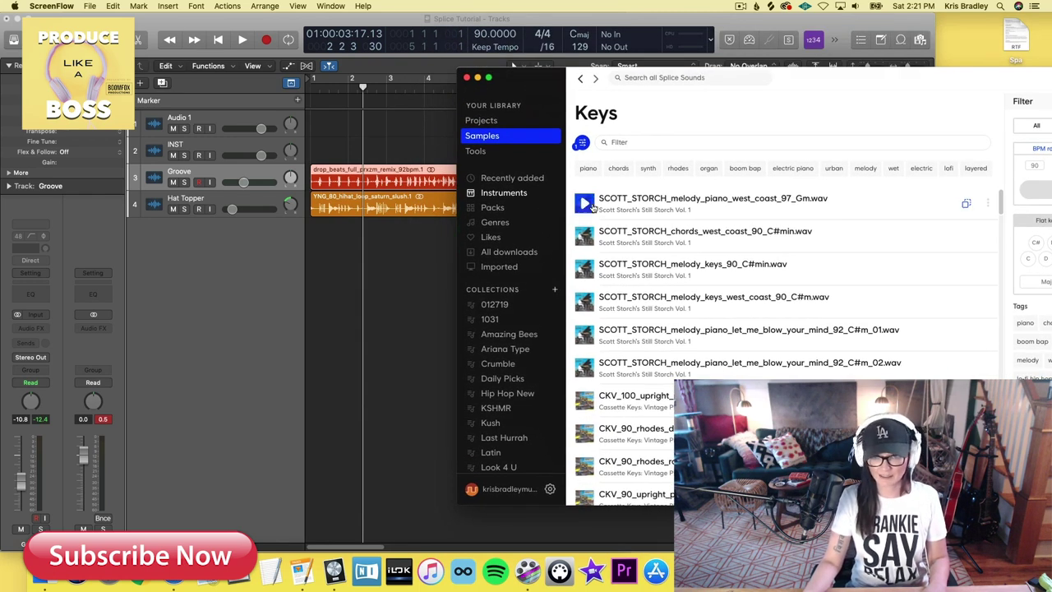
left_click_drag(592, 205, 379, 268)
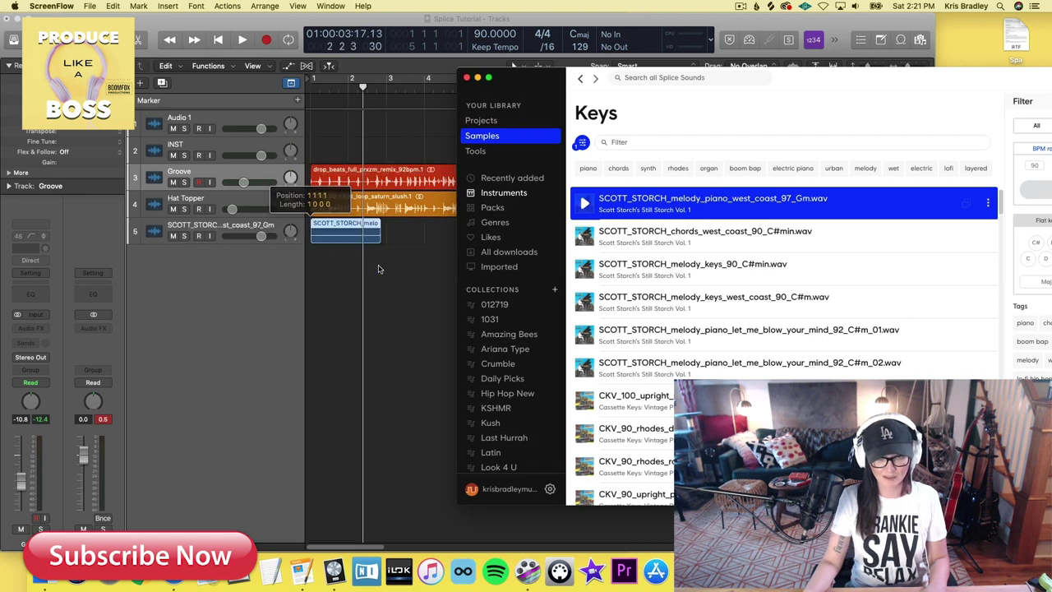
left_click(438, 246)
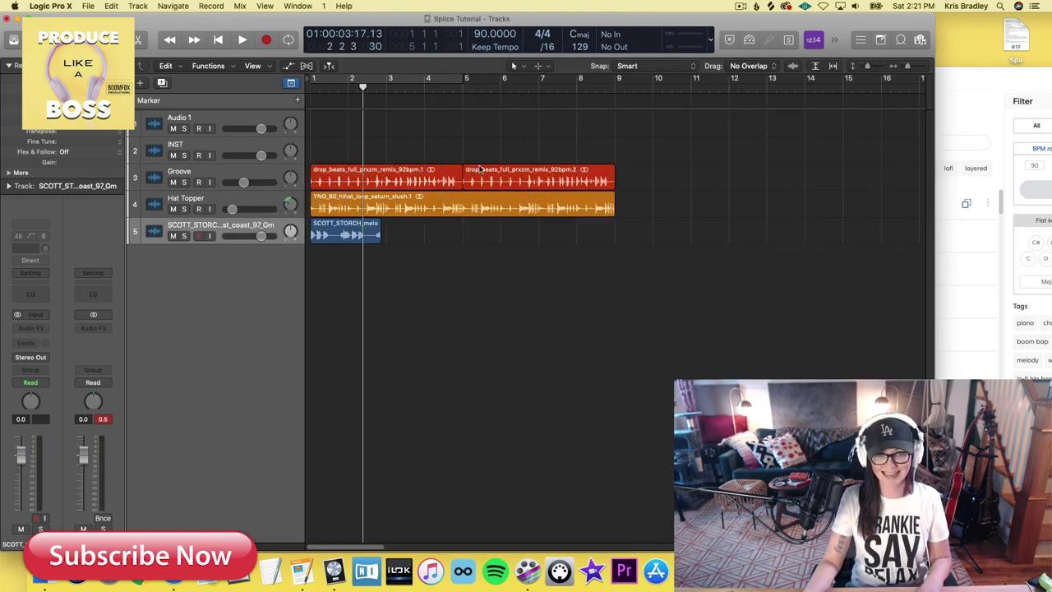
scroll(502, 227, "down", 2)
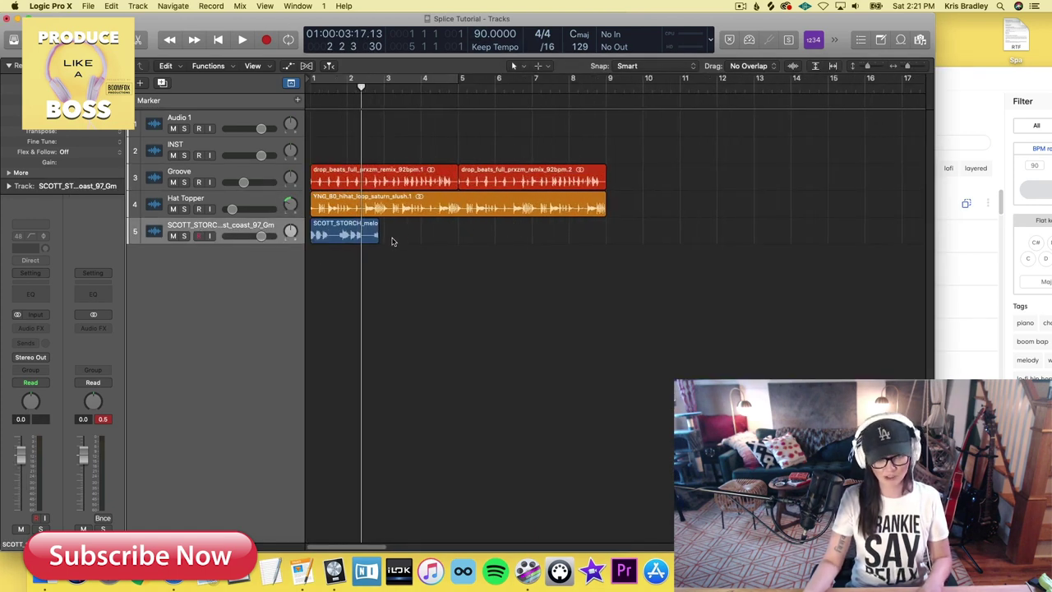
scroll(392, 241, "up", 4)
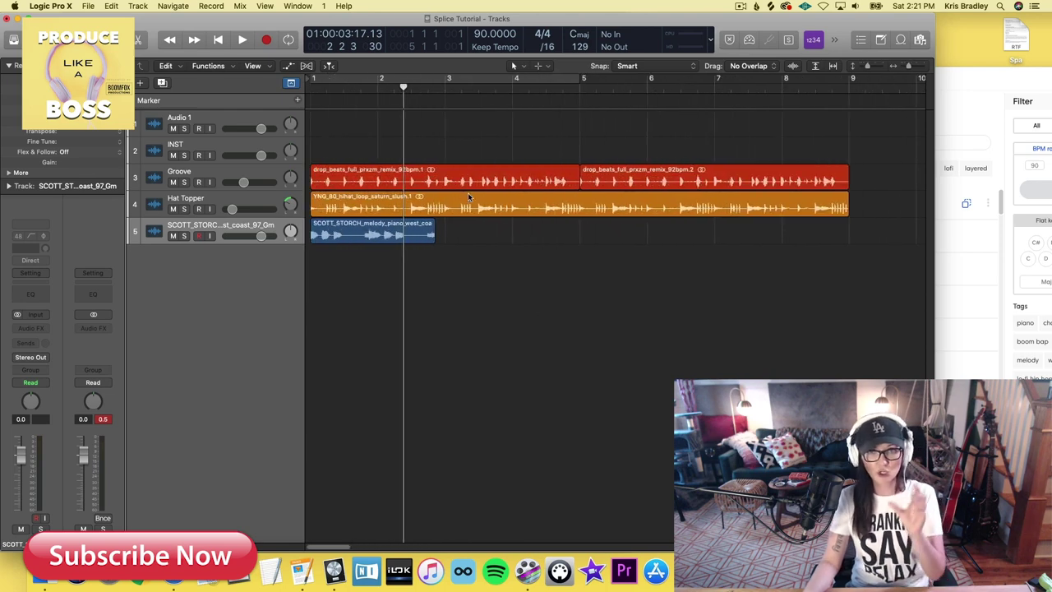
left_click(419, 236)
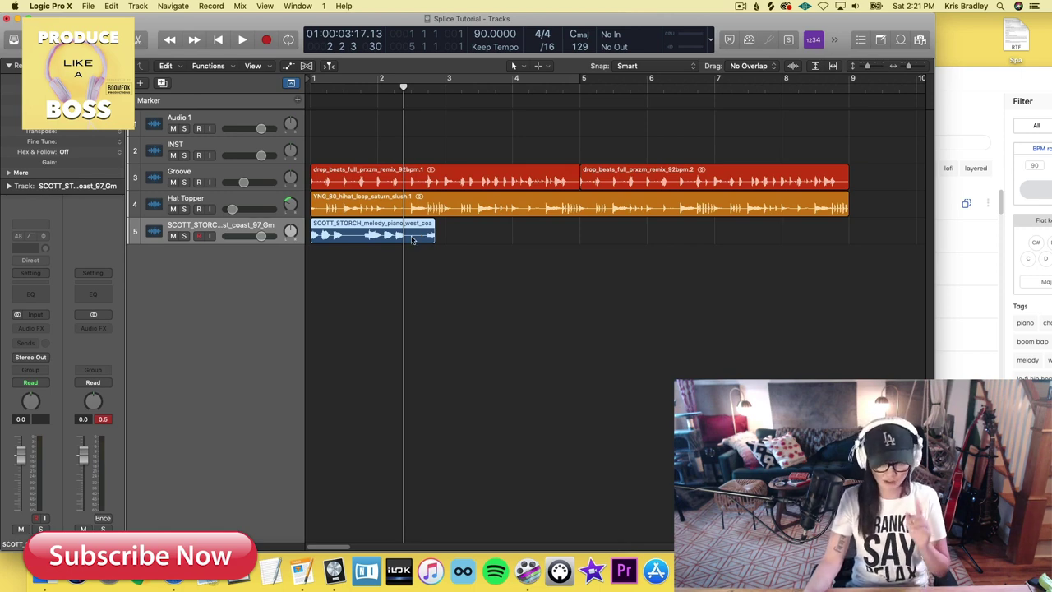
- Stretch the piano melody region from 97 to 90 BPM using the Time and Pitch Machine
double_click(386, 235)
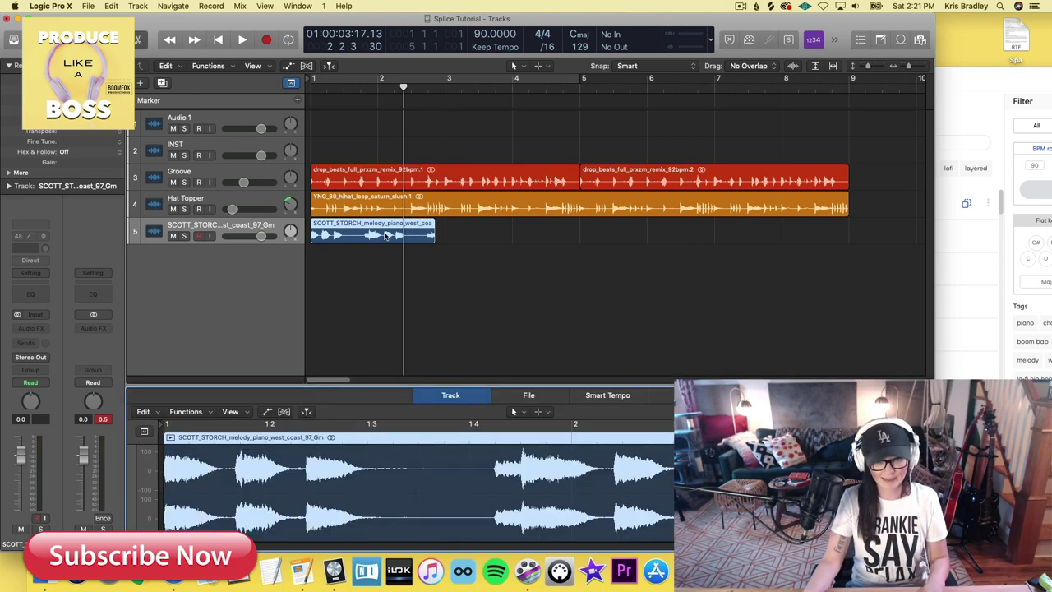
left_click(186, 411)
left_click(346, 408)
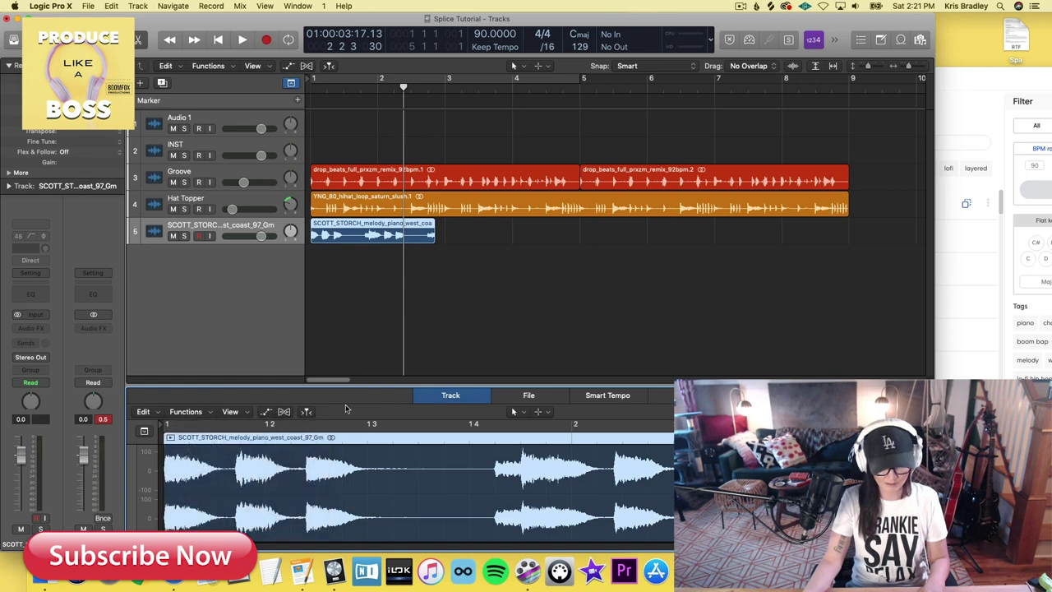
left_click(526, 396)
left_click(240, 411)
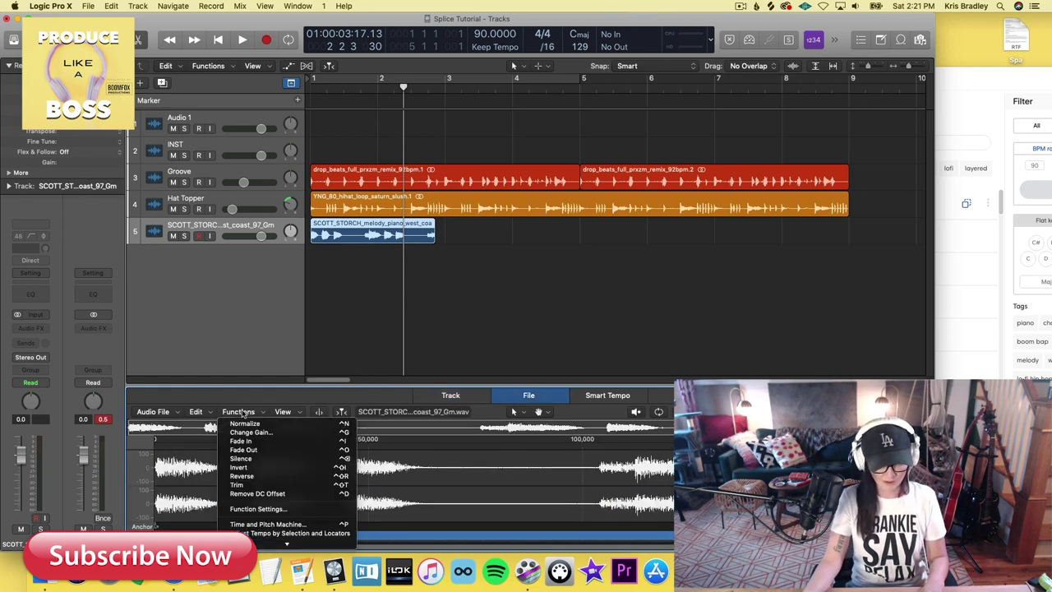
left_click(271, 525)
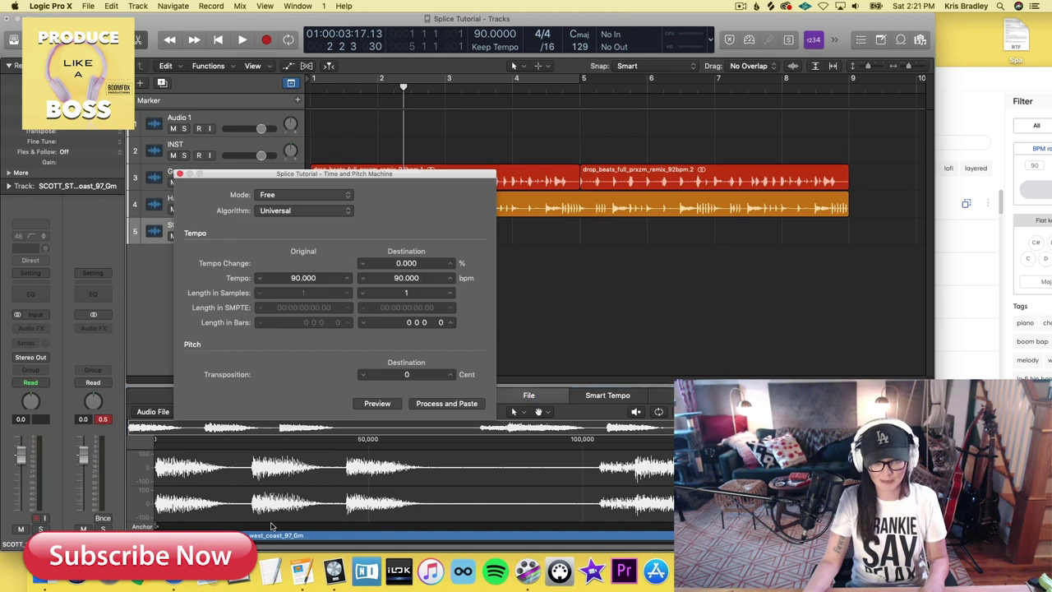
double_click(320, 281)
type("97")
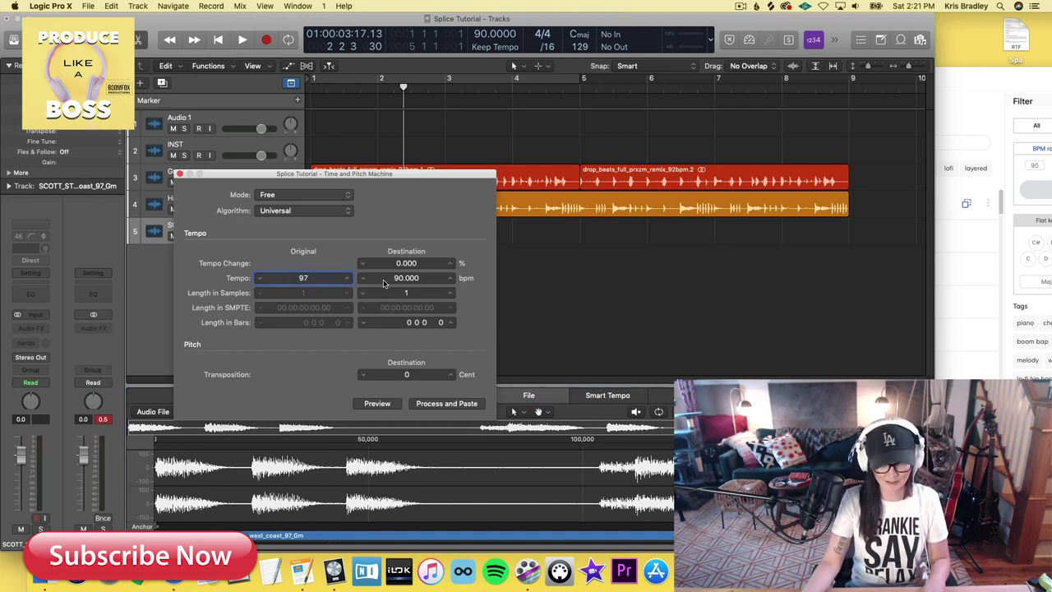
double_click(399, 279)
type("90")
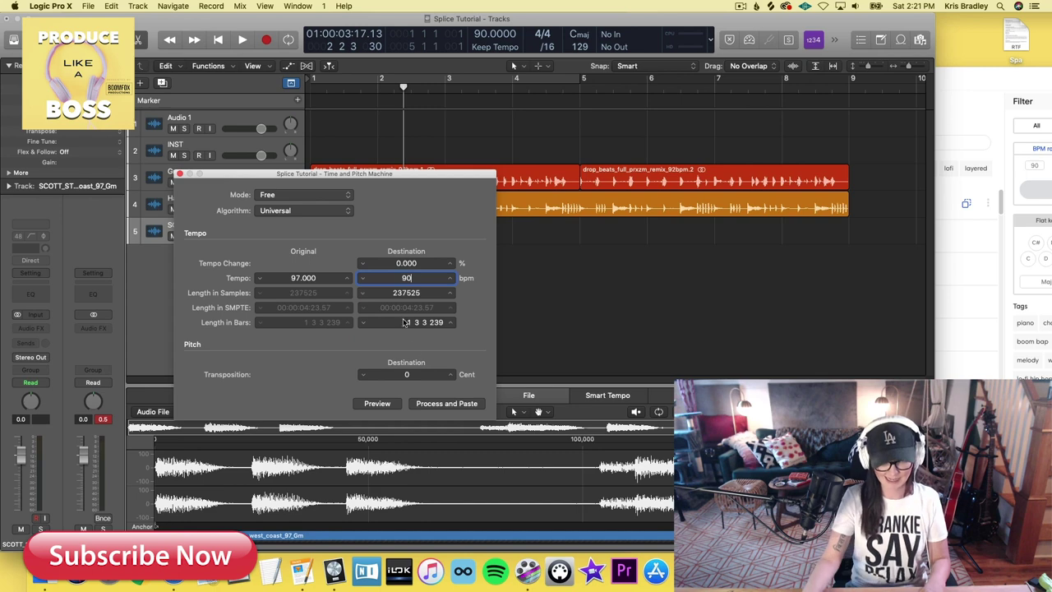
left_click(447, 404)
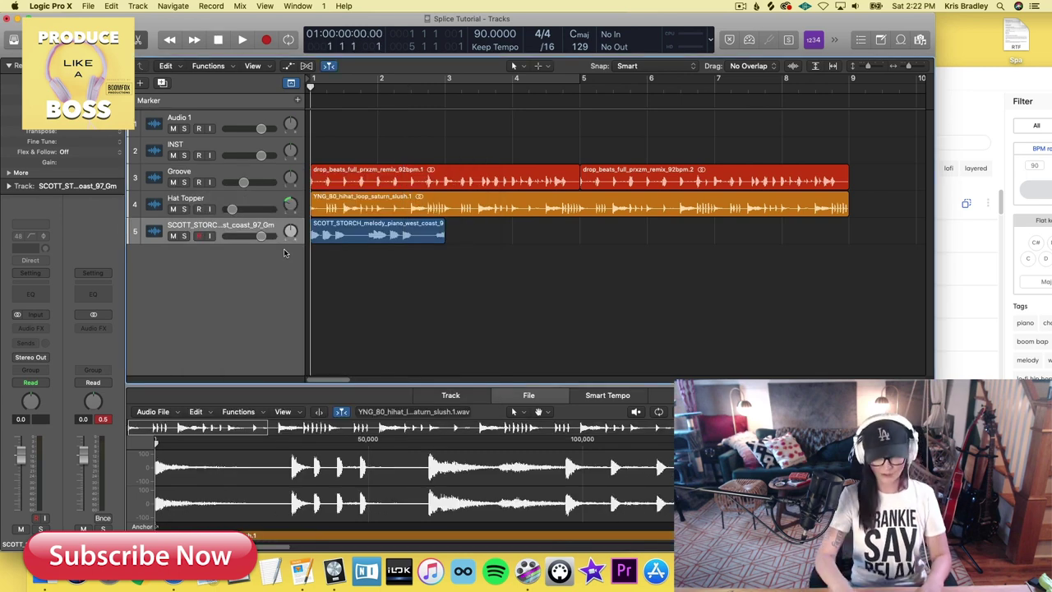
- Move the quieter melody track above Groove, repeat its region, and start renaming it
left_click_drag(262, 236, 237, 183)
key("space")
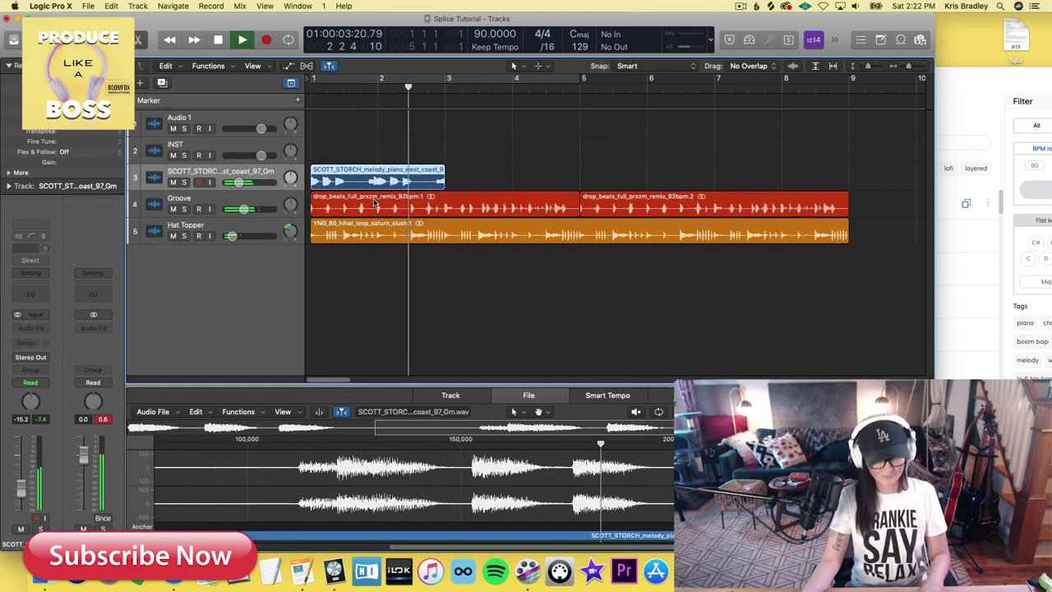
key("space")
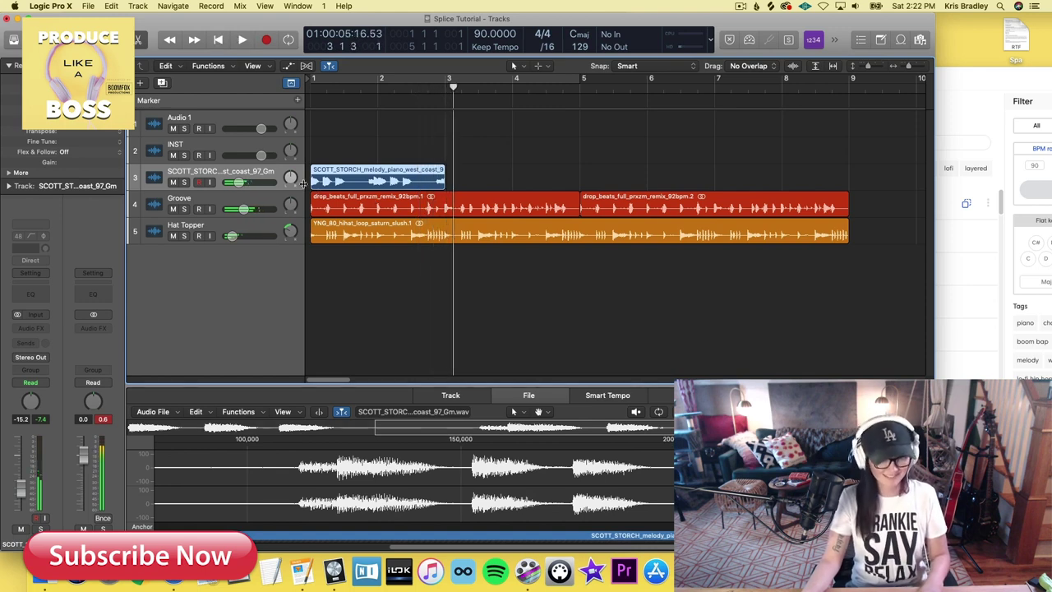
key("super+r")
key("super+r")
key("super+r")
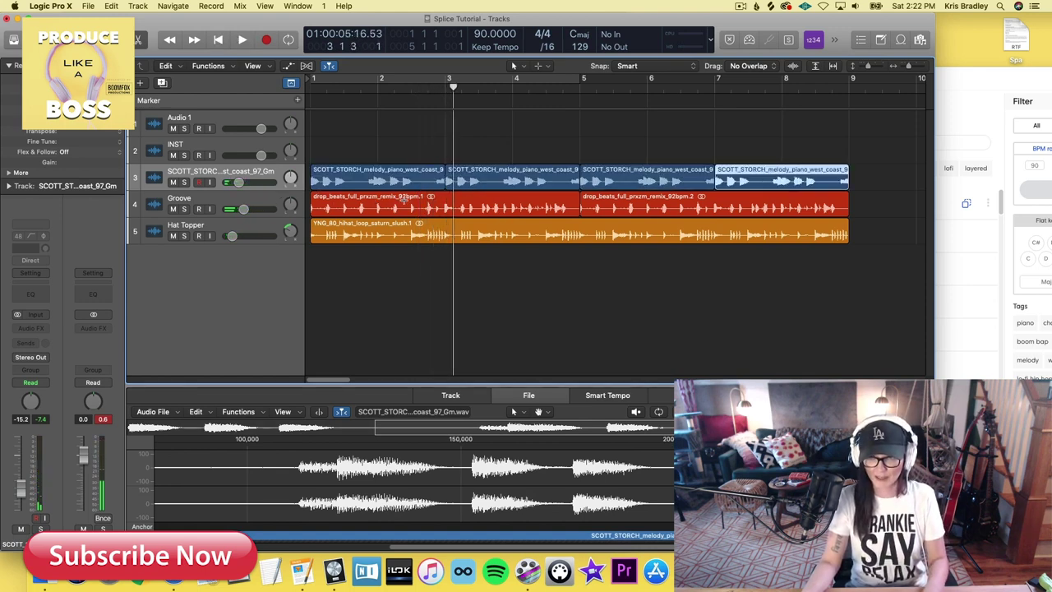
double_click(186, 172)
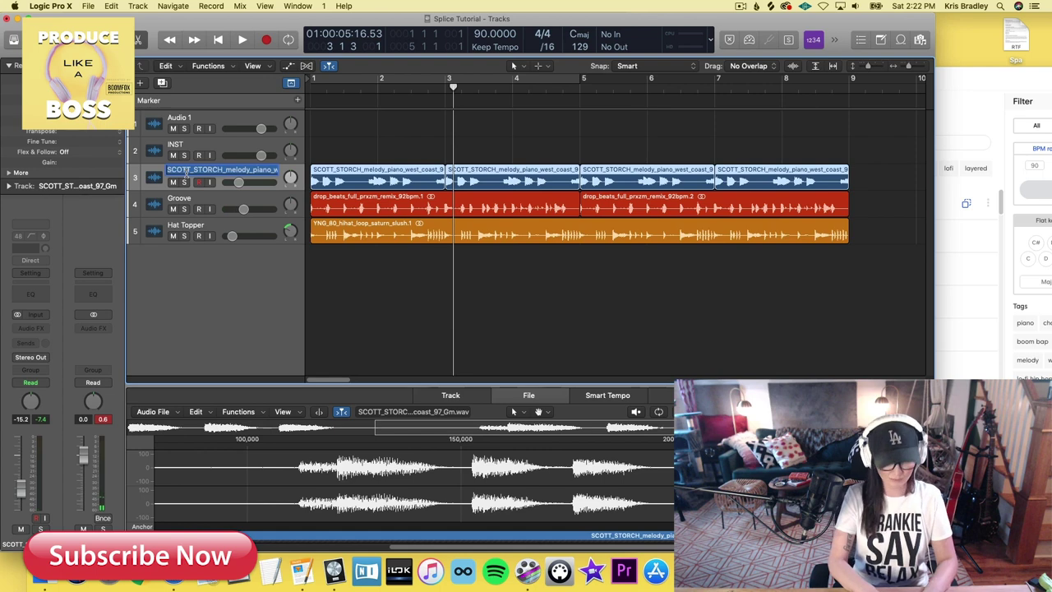
key("BackSpace")
- Rename the melody track to 'Piano Melody'
type("PIAN")
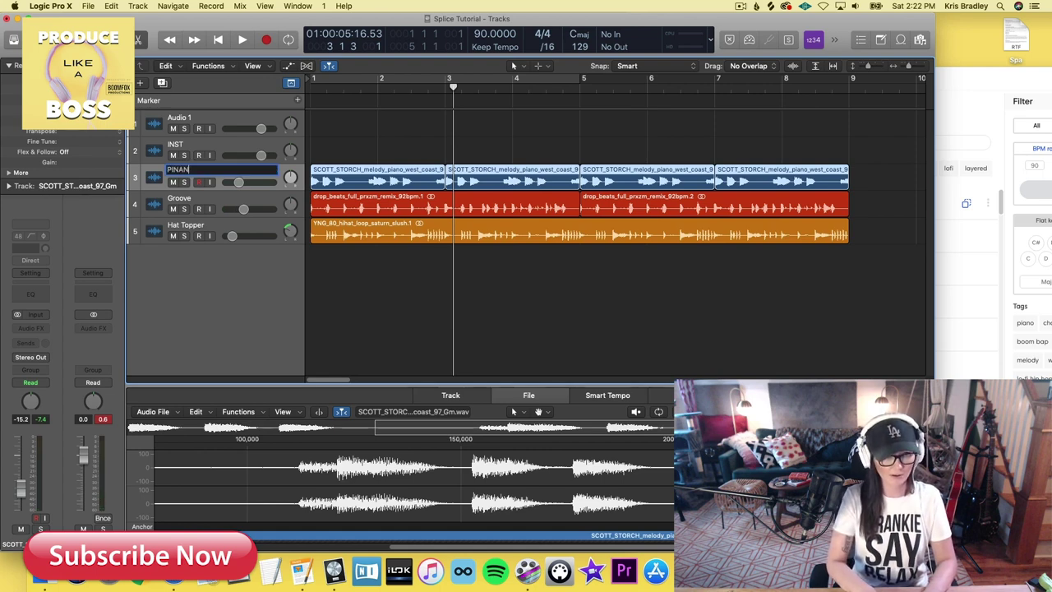
key("BackSpace")
key("BackSpace")
key("BackSpace")
type("iano Mel")
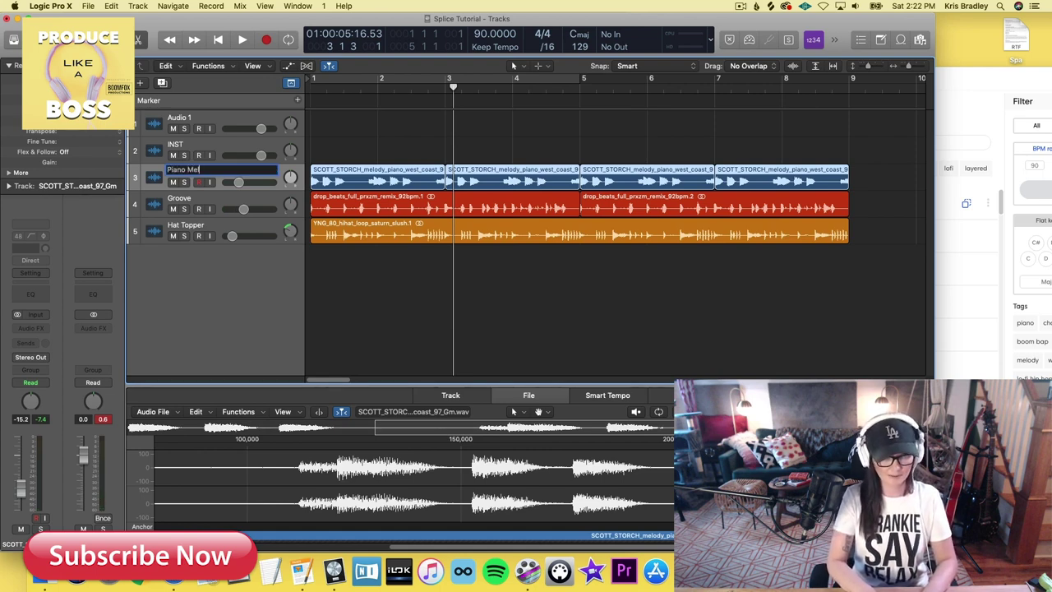
type("ody")
key("Return")
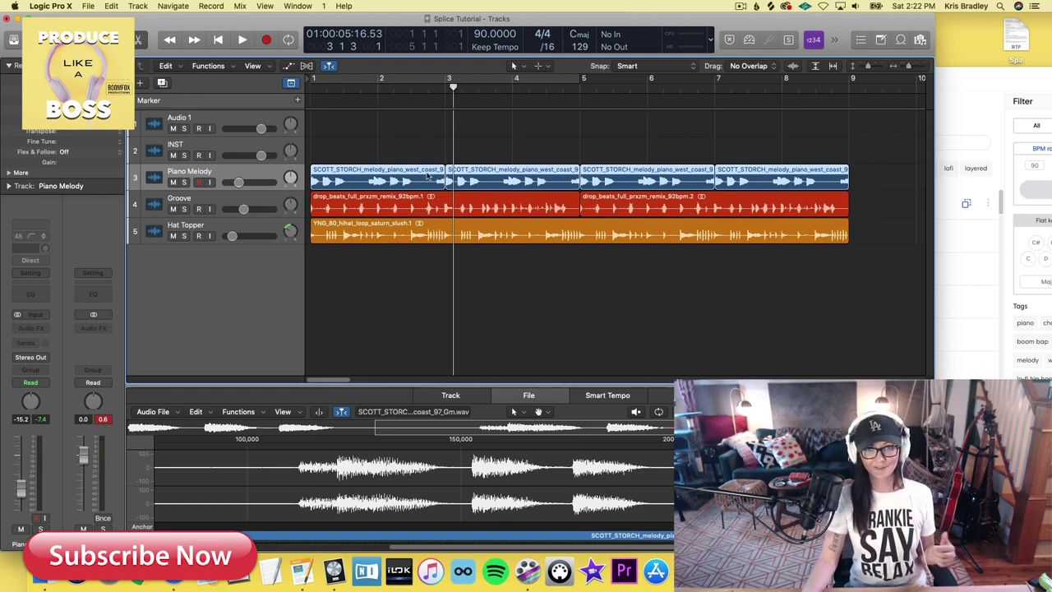
- Lower the Piano Melody volume slightly, zoom out to bars 1–19, and play the arrangement from the start
key("Return")
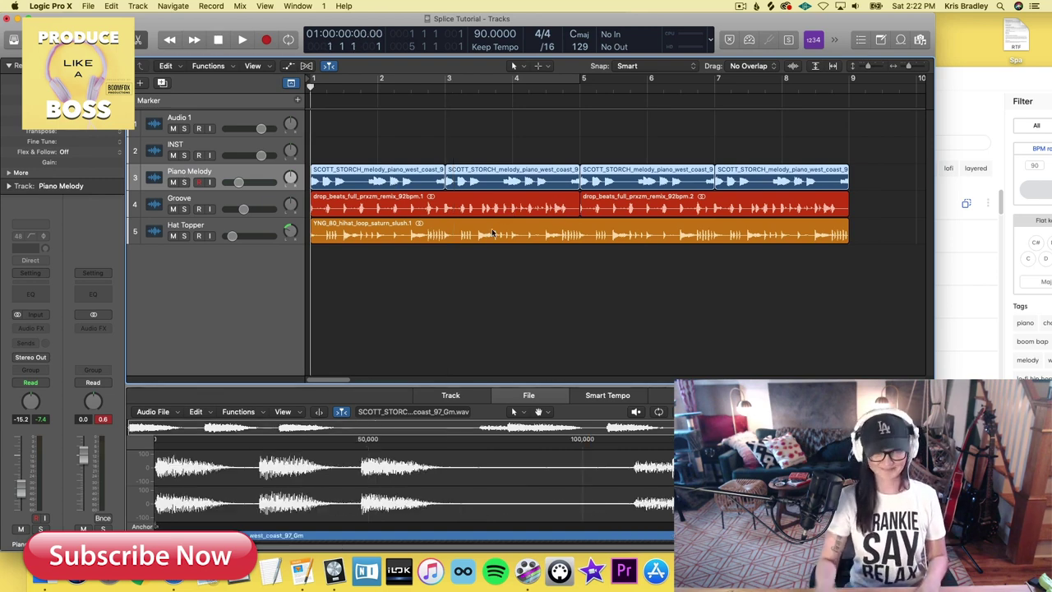
left_click_drag(238, 181, 237, 182)
key("super+Left")
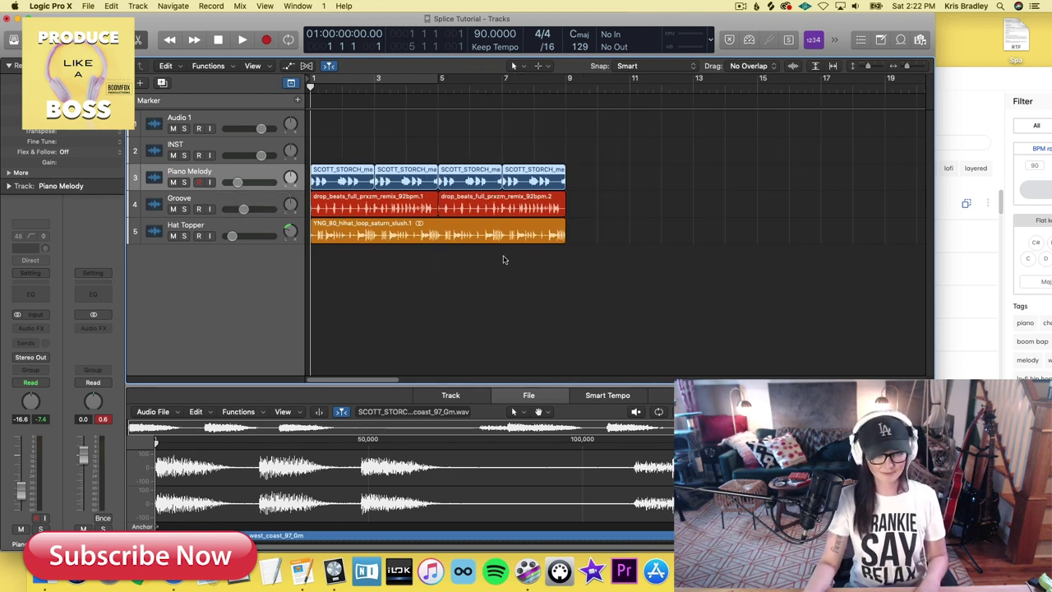
key("space")
mouse_move(249, 240)
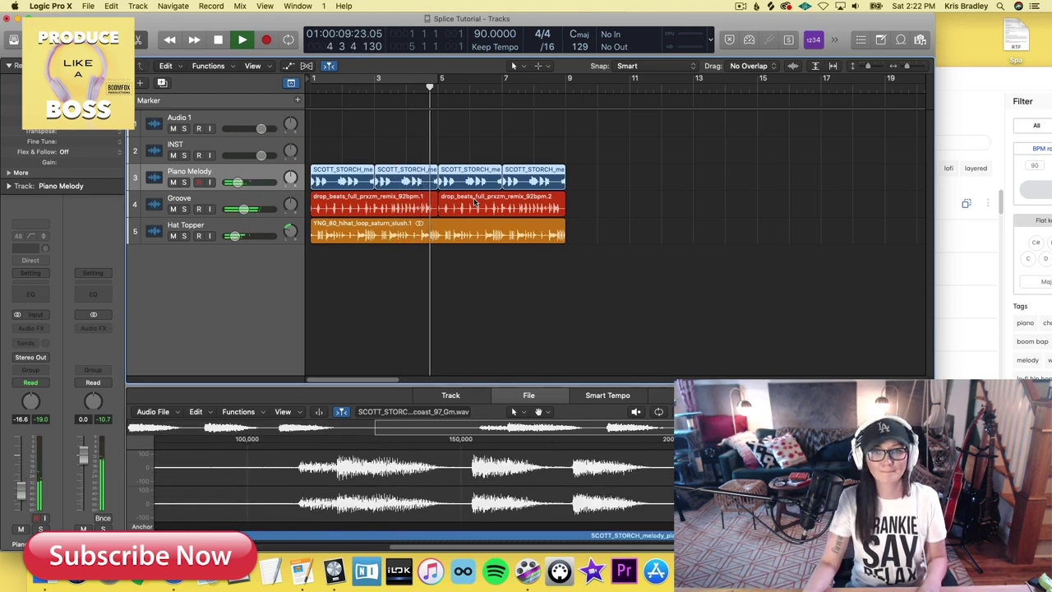
key("space")
key("Return")
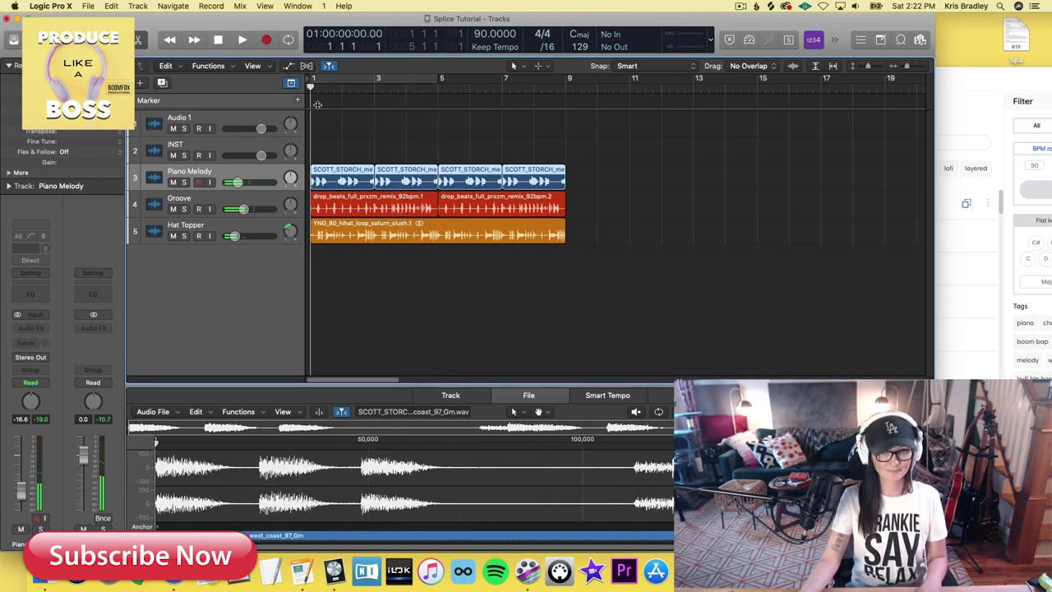
key("super+z")
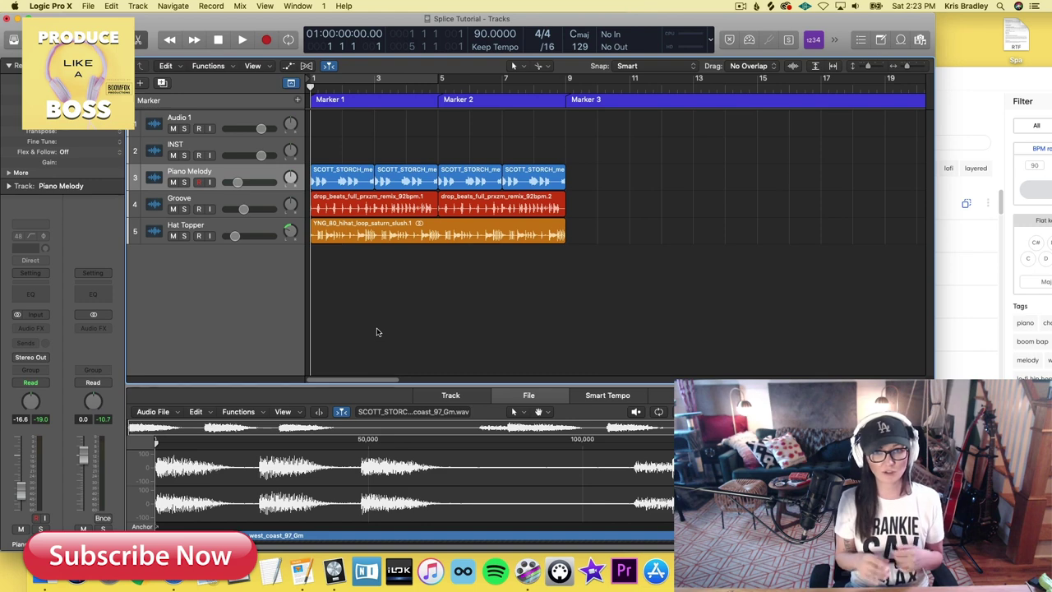
- Bring the Splice sample browser to the front, then start adding a new track
left_click(982, 97)
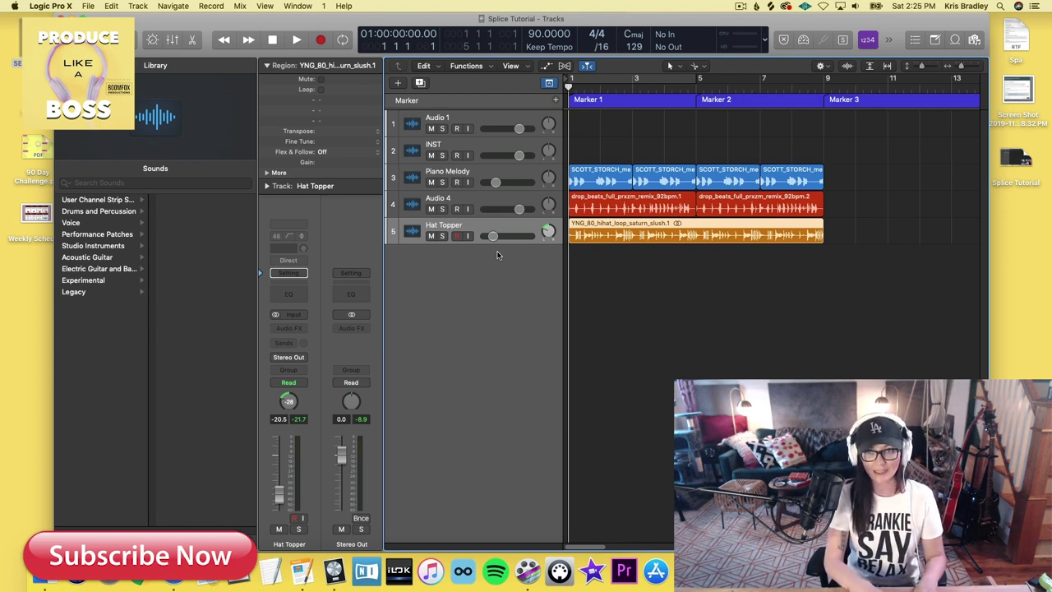
double_click(497, 255)
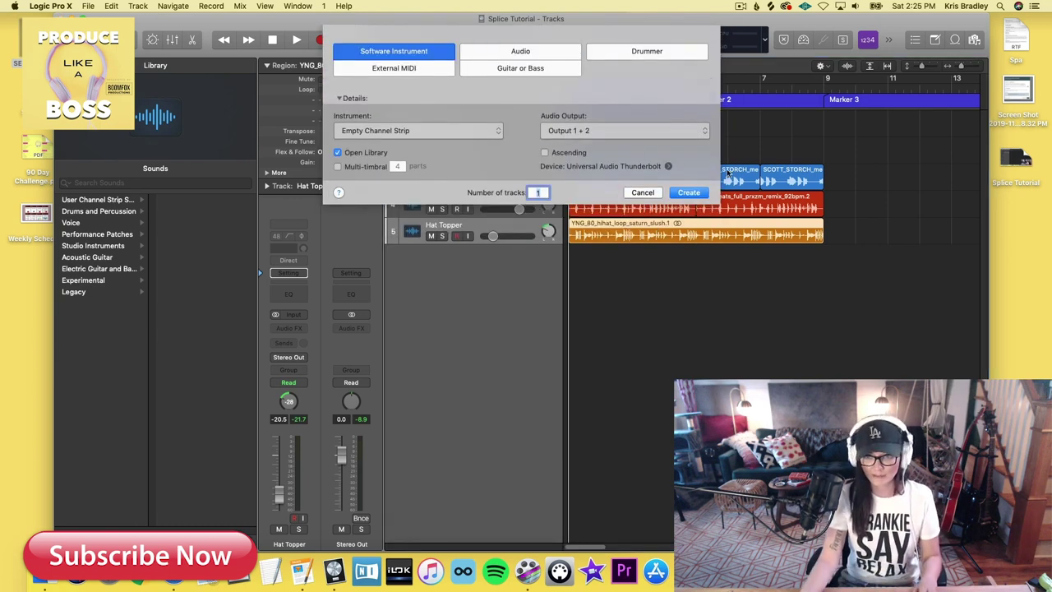
- Create a software instrument track with the Synthesizer > Bass > Punch Me sound and start recording
left_click(690, 192)
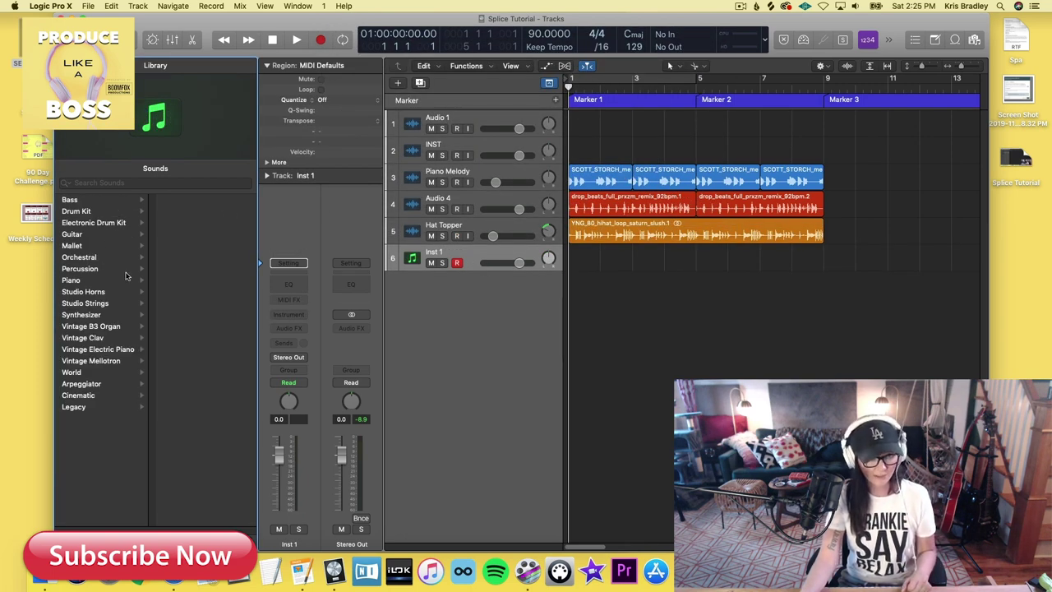
left_click(111, 317)
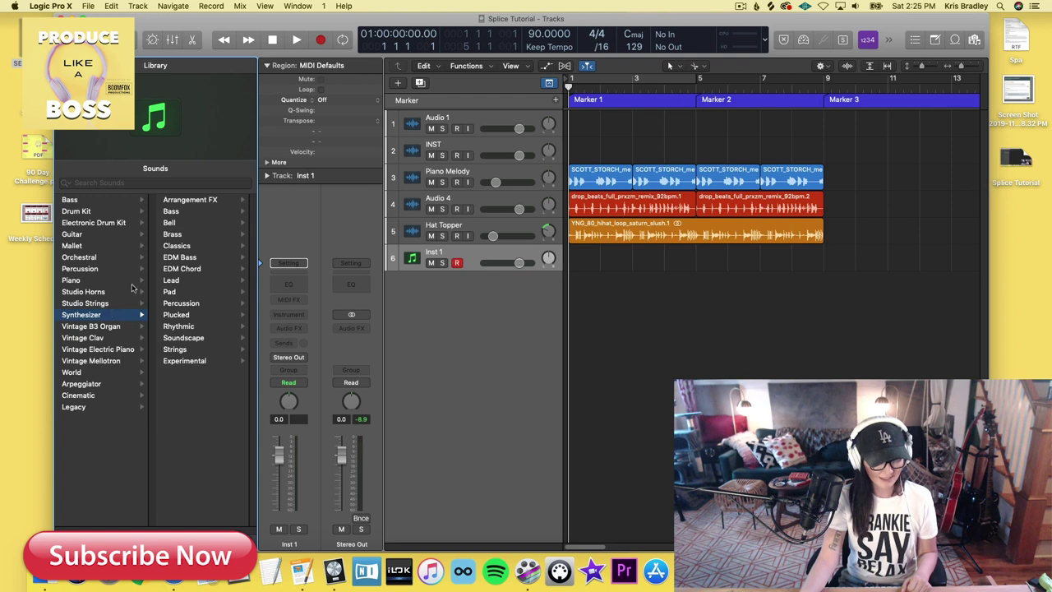
left_click(193, 212)
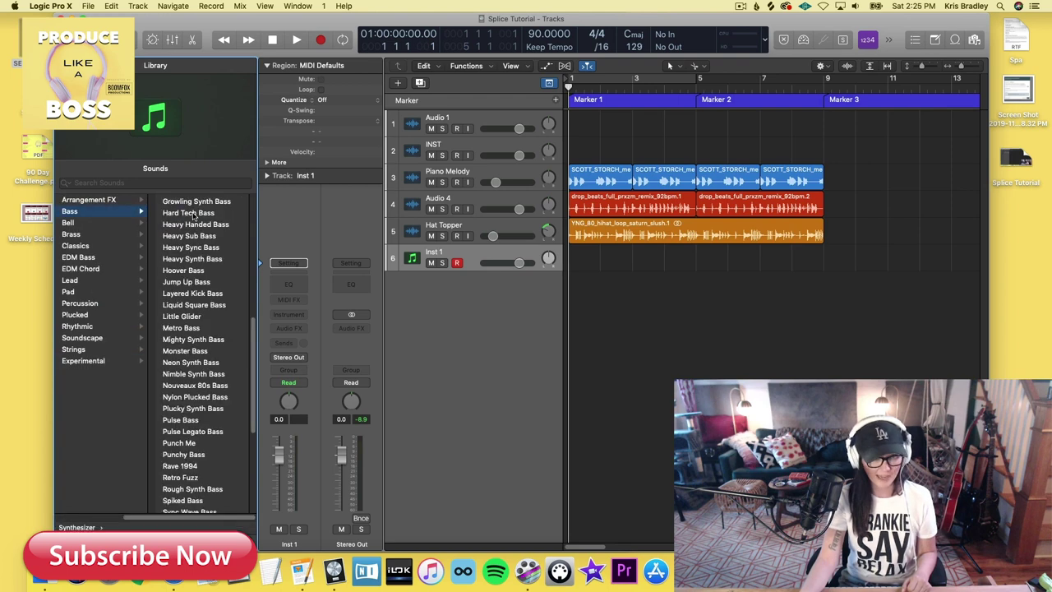
left_click(198, 446)
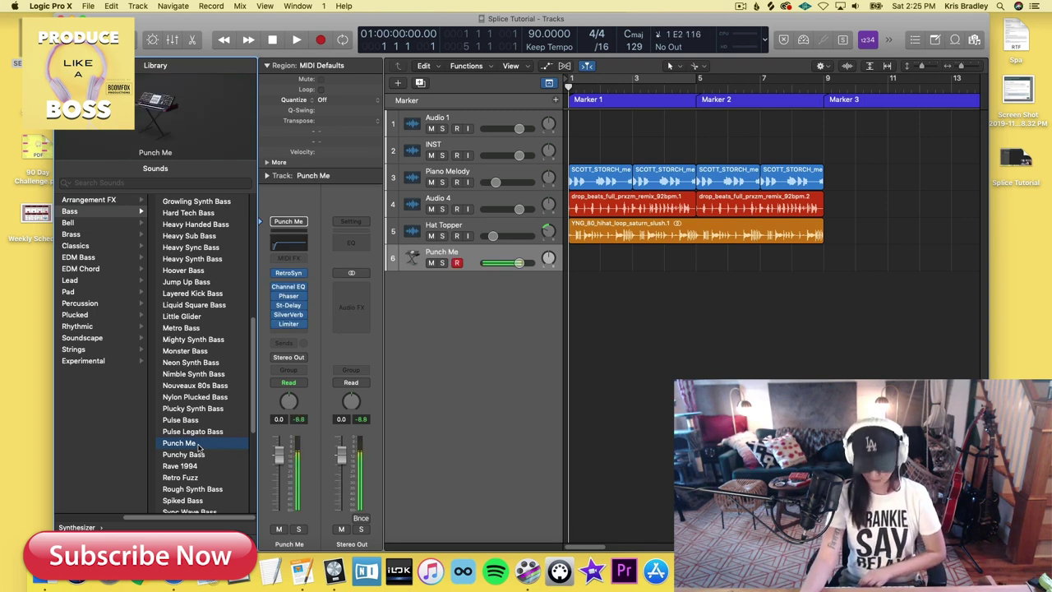
key("r")
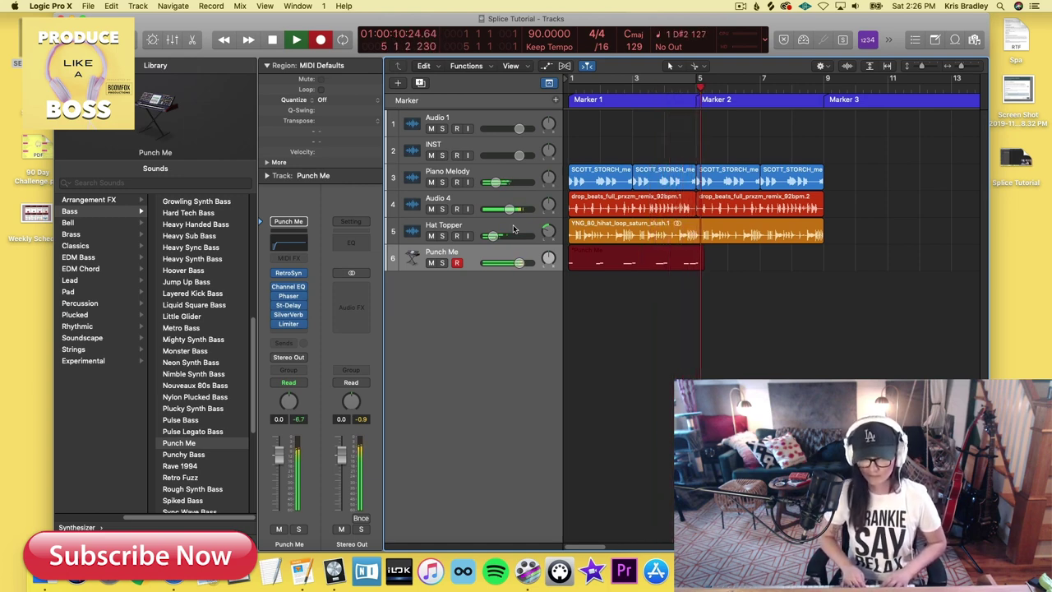
- Stop recording, split the bass region at bar 5, and colour both Punch Me regions dark green
key("space")
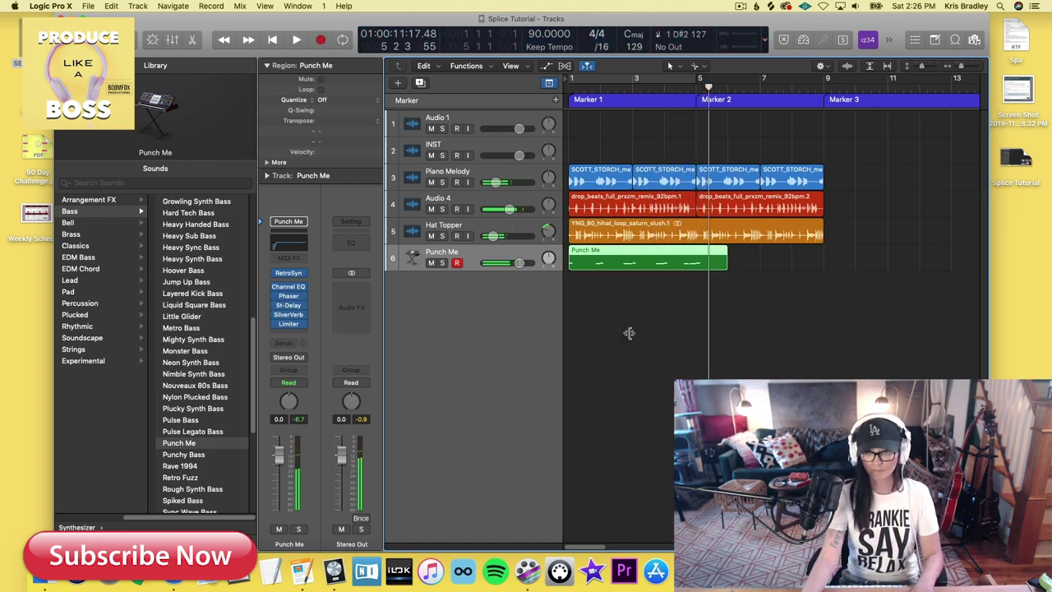
left_click(697, 263)
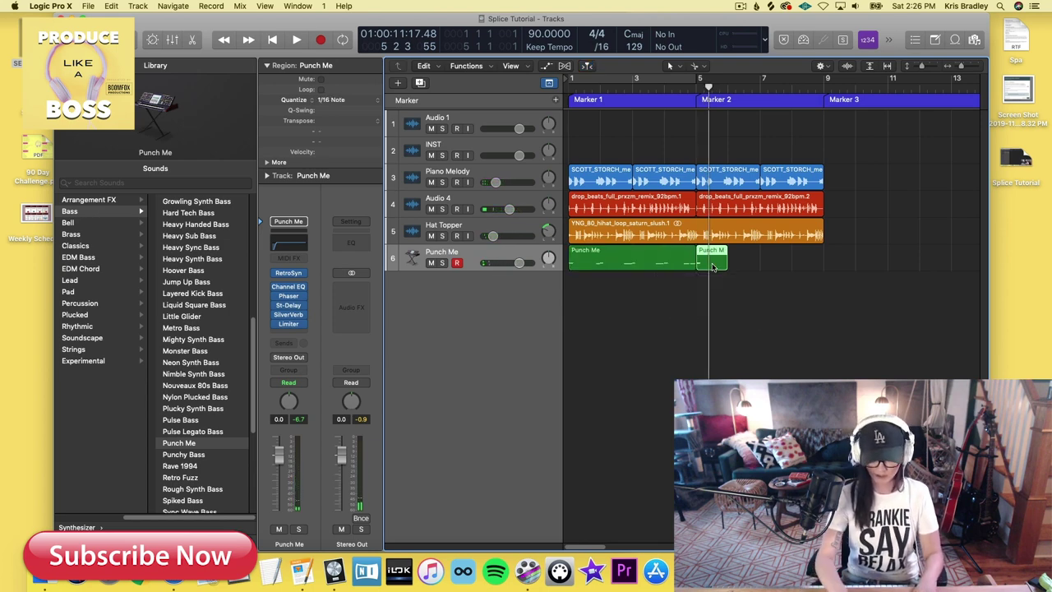
left_click(666, 267, "shift")
left_click_drag(656, 284, 750, 257)
key("alt+c")
left_click(436, 411)
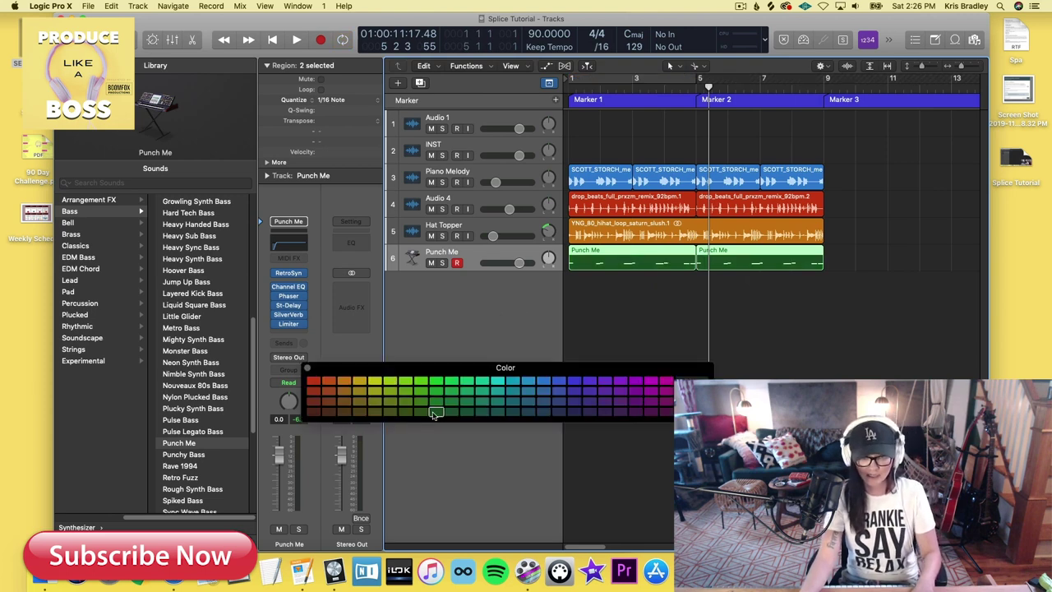
left_click(309, 368)
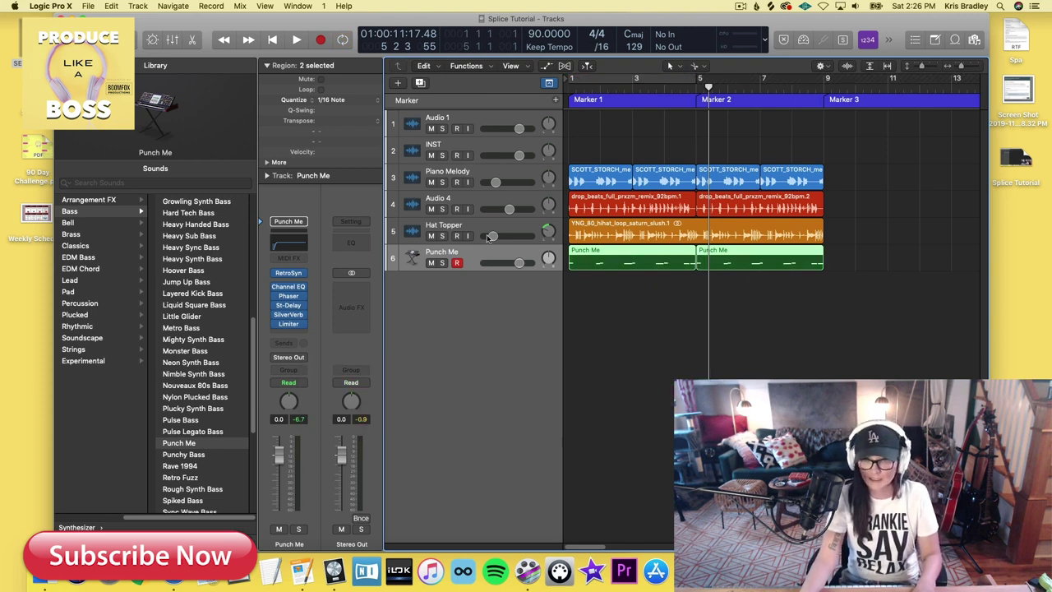
- Move the Punch Me track below Piano Melody, play from the start, and lower its volume
left_click_drag(487, 238, 489, 194)
key("Return")
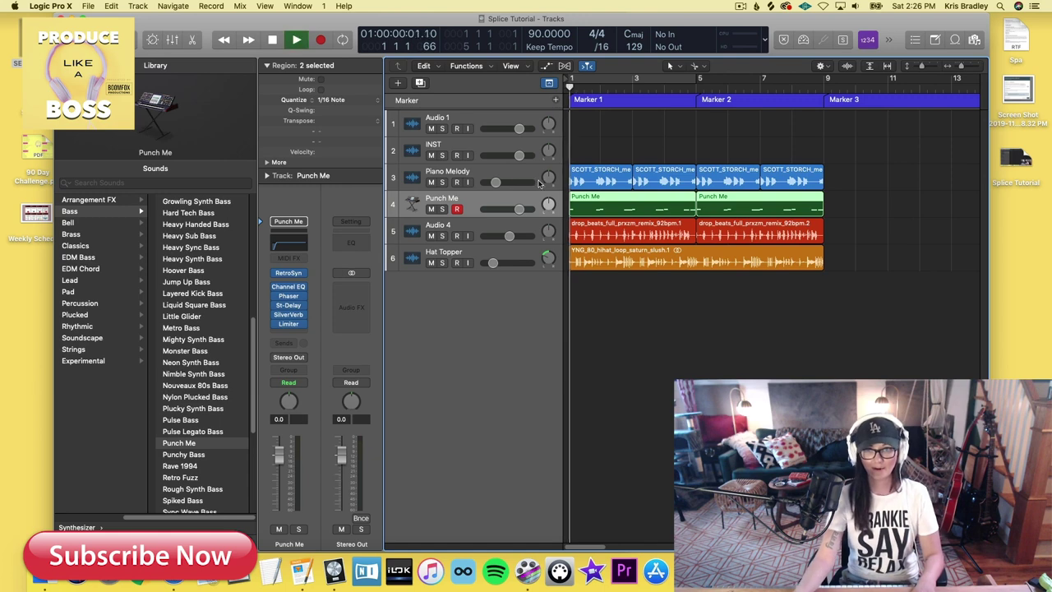
key("space")
left_click_drag(519, 209, 507, 237)
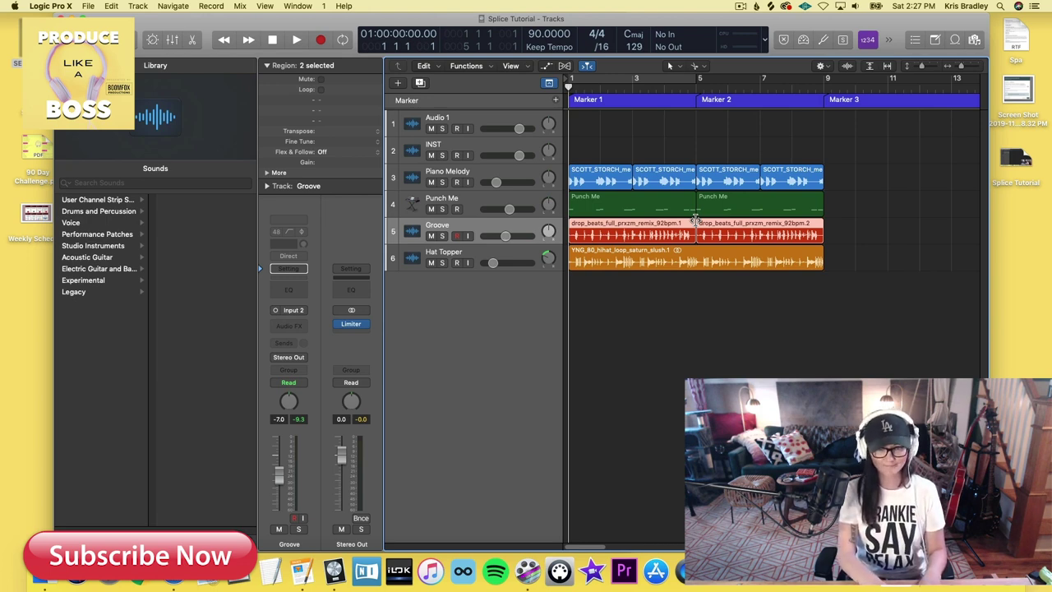
key("alt+super+n")
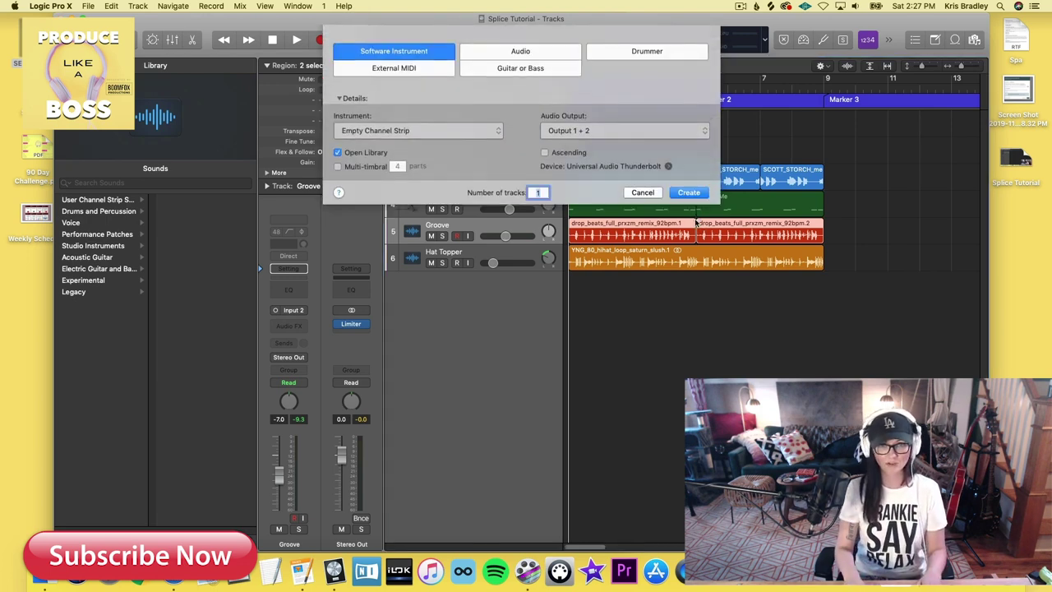
- Add a Yamaha Grand Piano instrument track, move it to third place, and record a piano part over bars 1–5
left_click(688, 192)
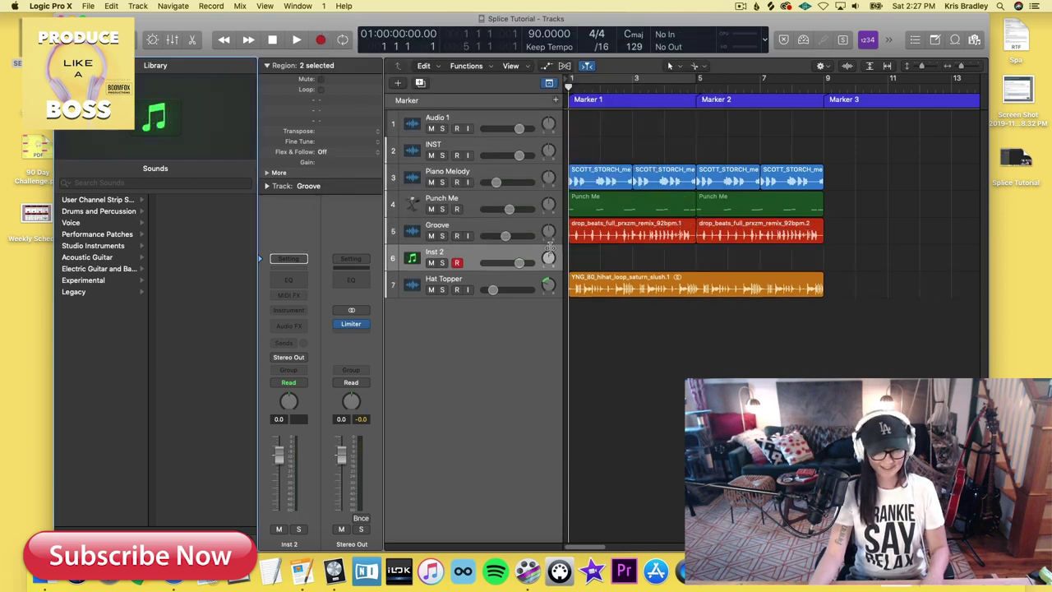
left_click(88, 281)
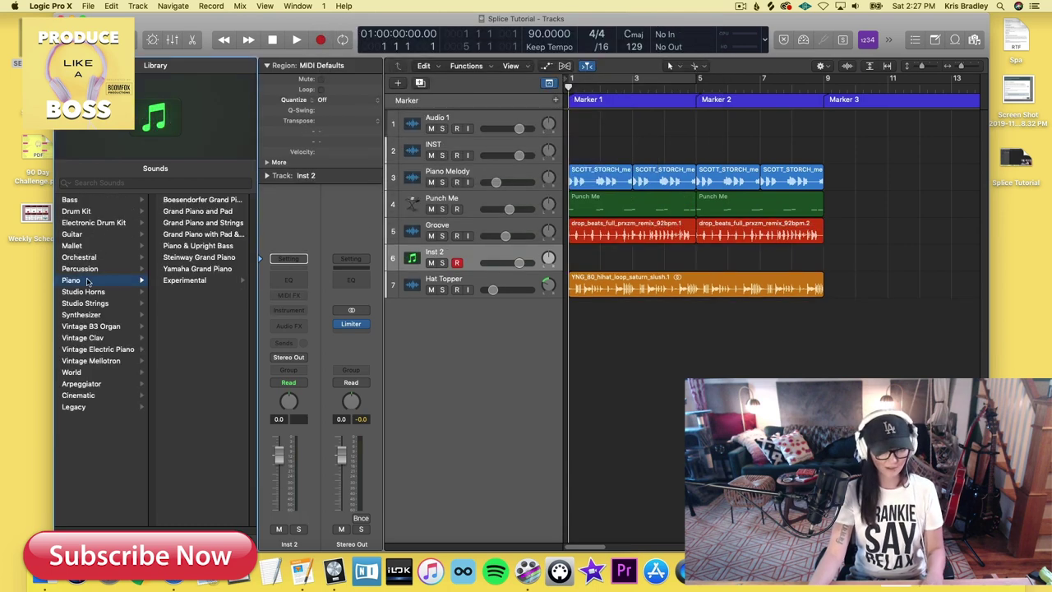
left_click(197, 268)
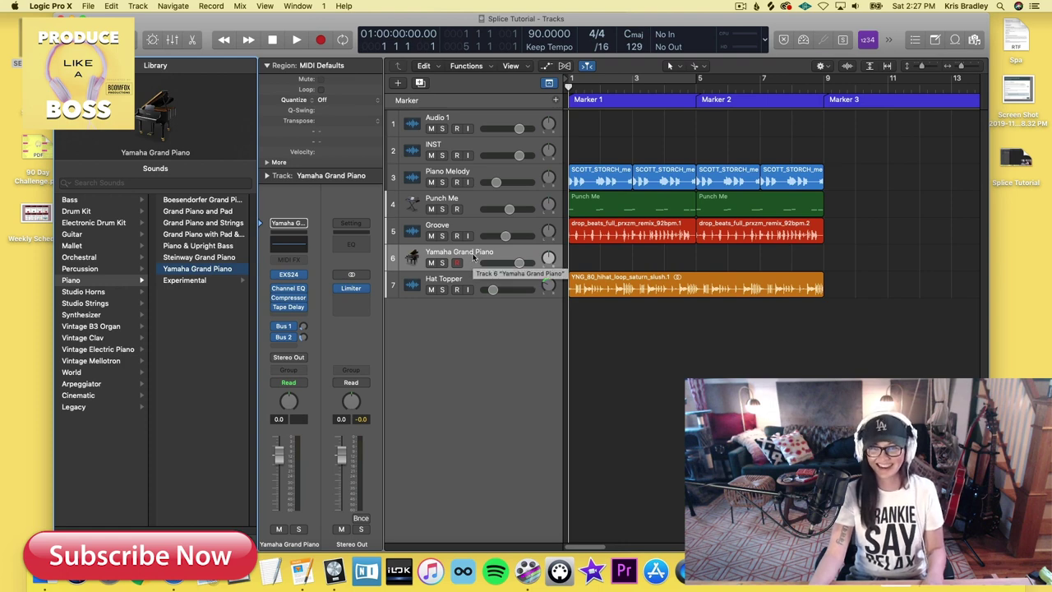
left_click_drag(473, 263, 499, 179)
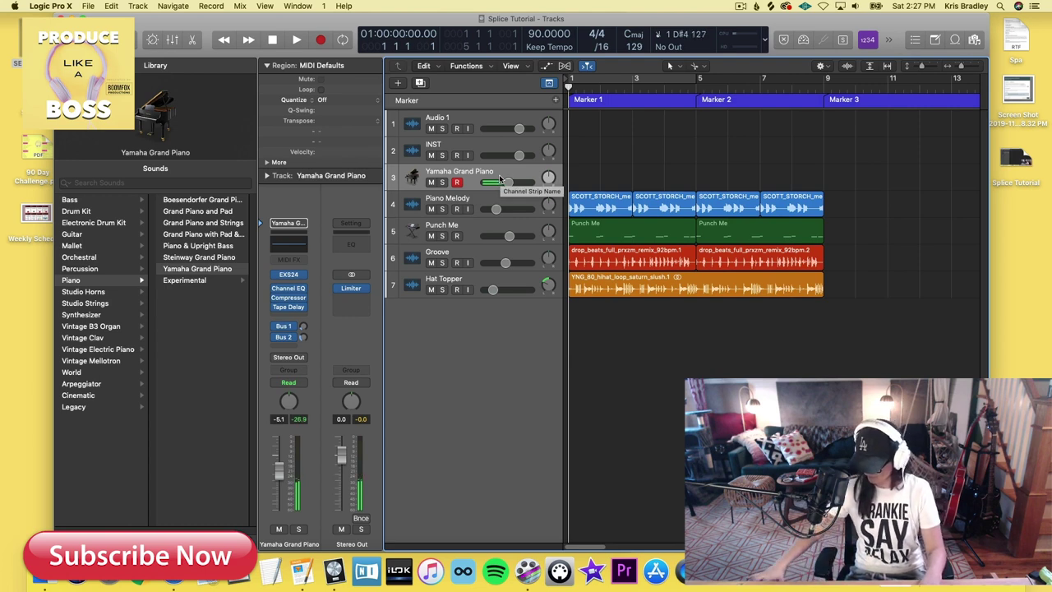
key("r")
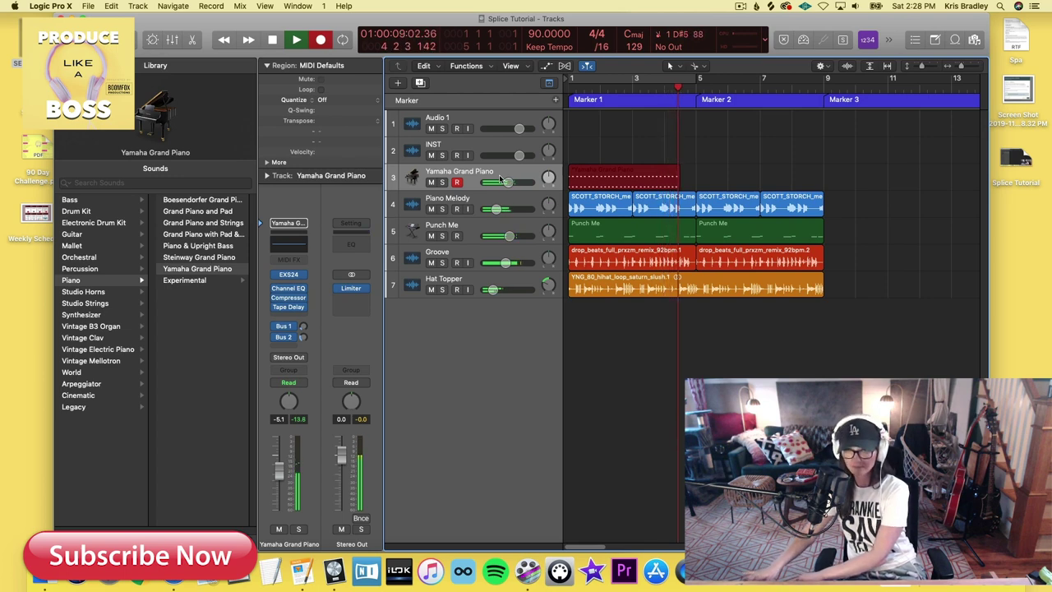
key("space")
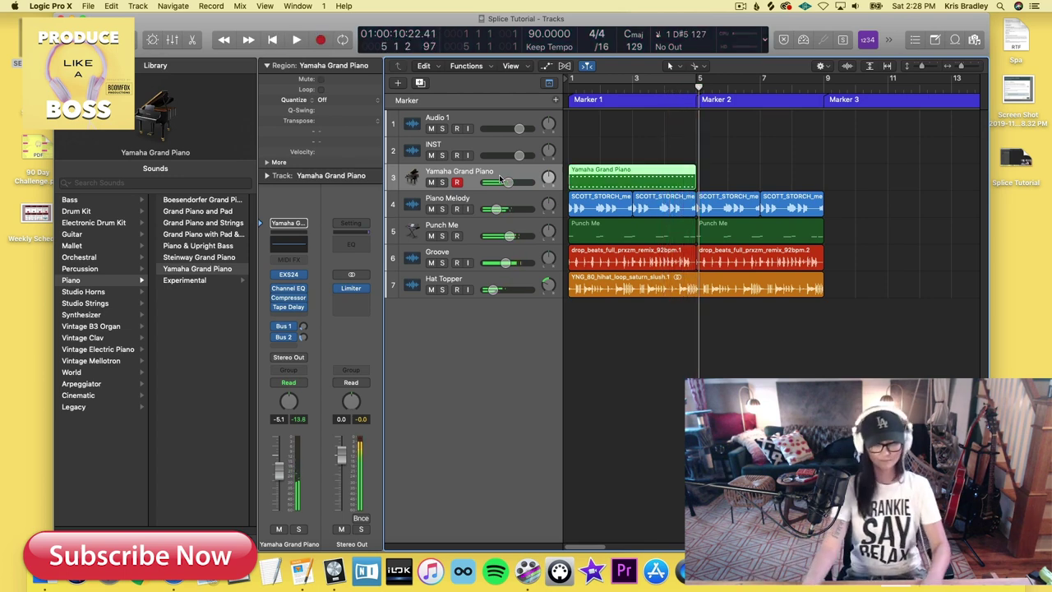
- Open the piano region in a taller Piano Roll editor and return to the song start
key("e")
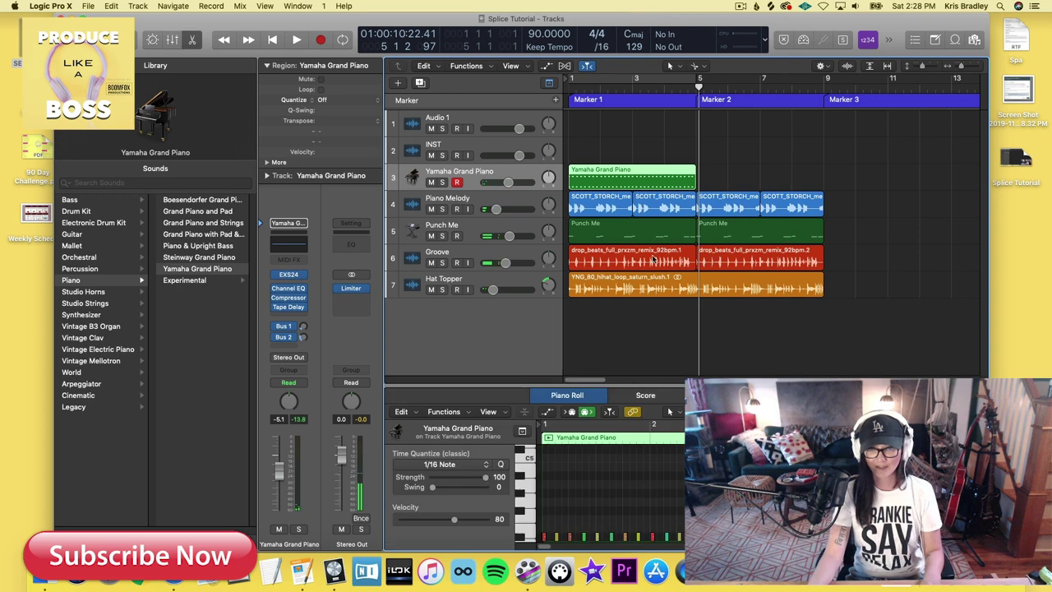
left_click_drag(577, 384, 577, 299)
scroll(629, 470, "right", 2)
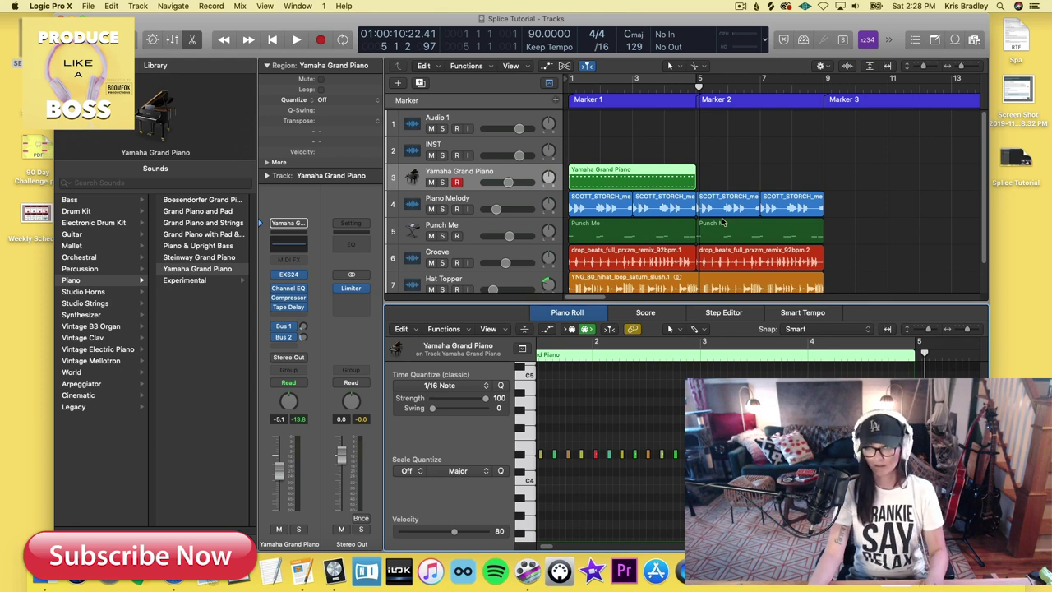
key("Return")
- Repeat the piano region through bar 9, colour both regions light blue, and lower the track volume
left_click(631, 177)
key("super+r")
key("alt+c")
left_click(528, 382)
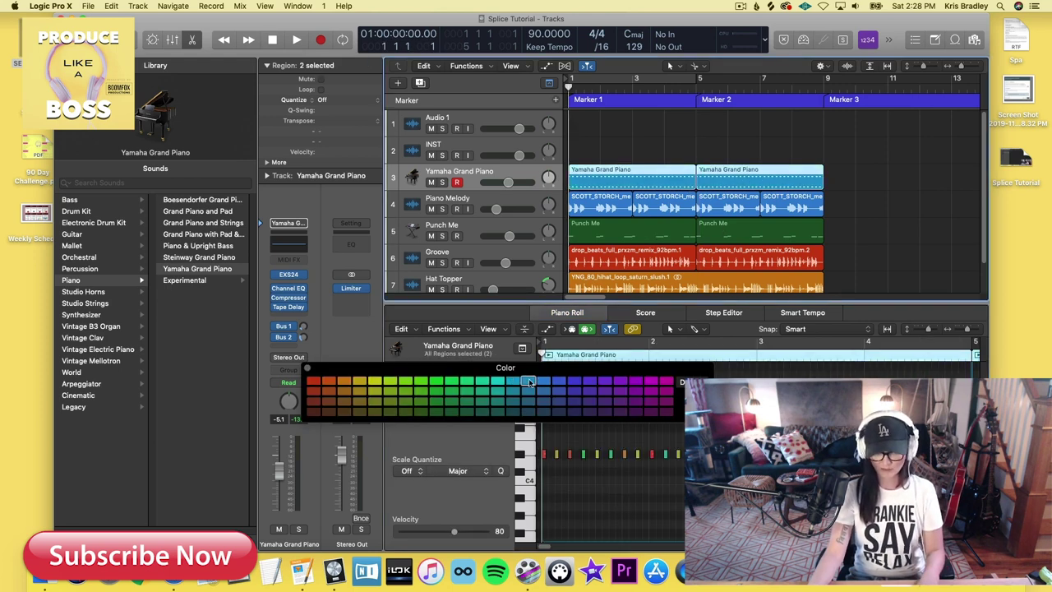
left_click(309, 367)
scroll(516, 236, "down", 1)
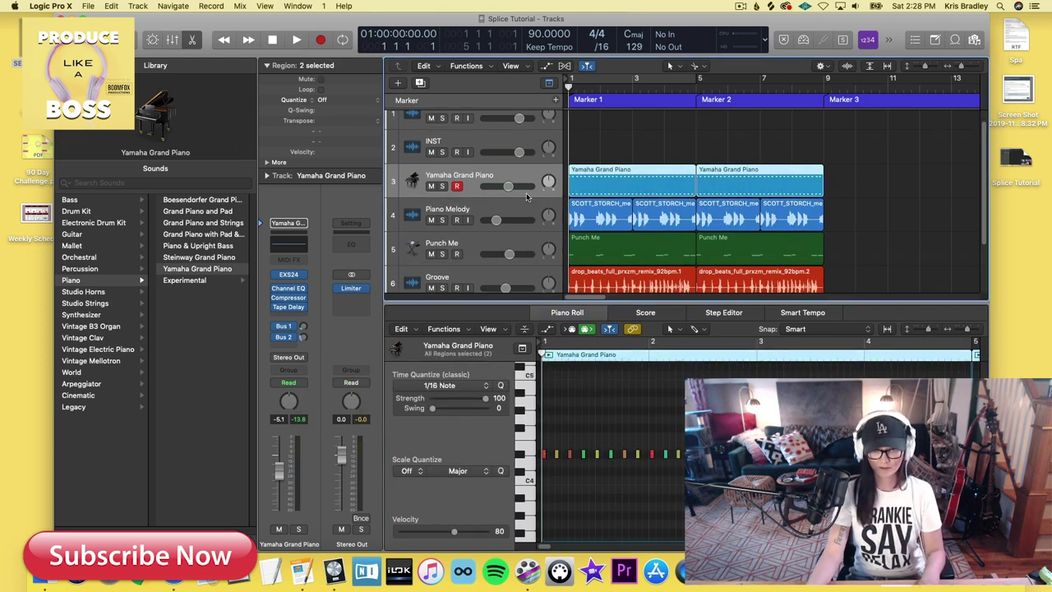
left_click_drag(508, 184, 497, 185)
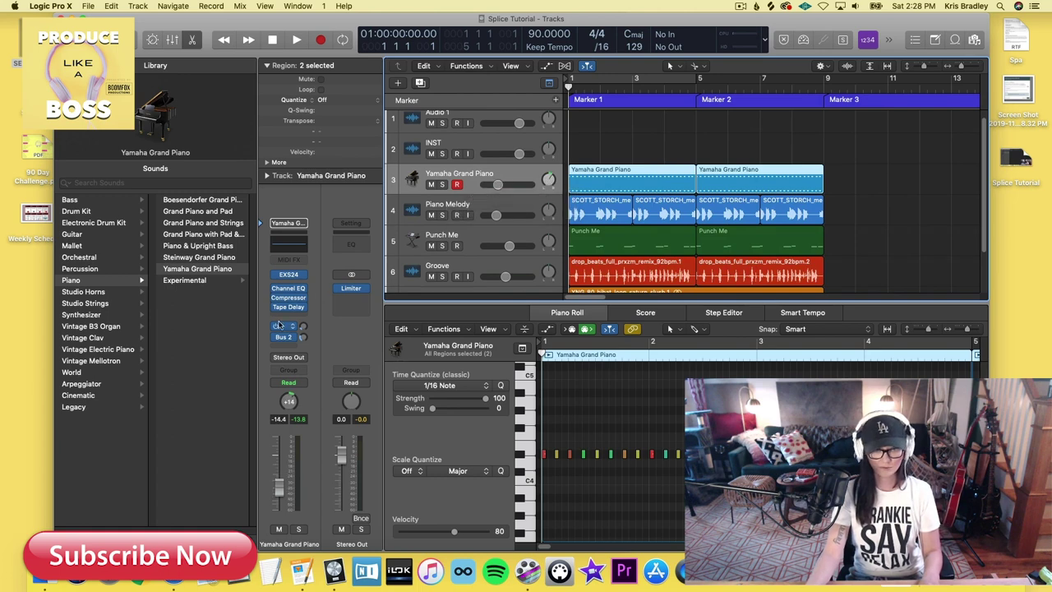
- In the piano's Channel EQ, cut below about 230 Hz, drop the high shelf, and boost 2800 Hz by 1 dB
left_click(287, 245)
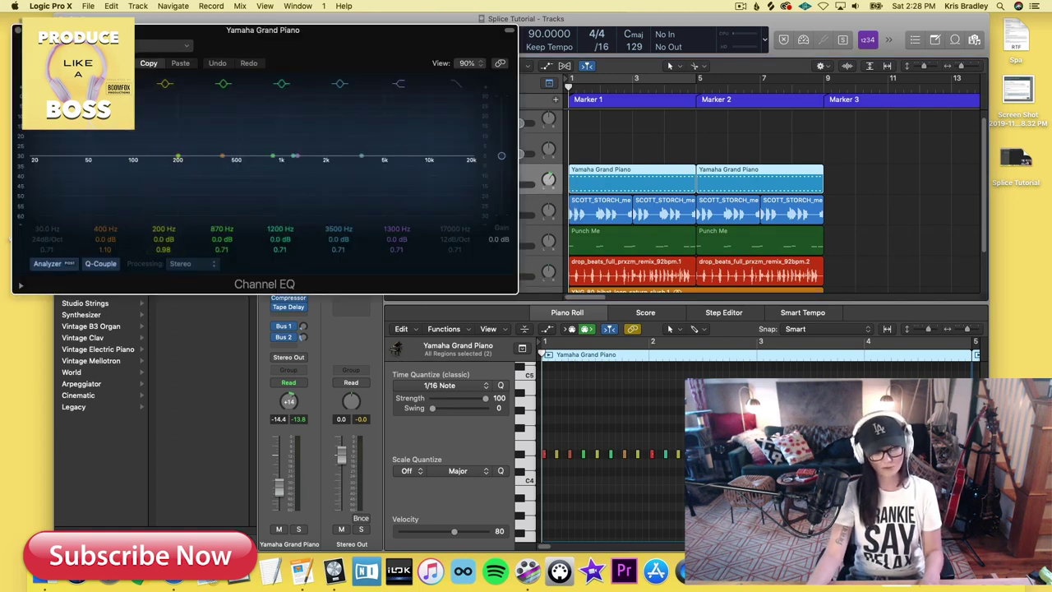
key("space")
left_click_drag(182, 160, 211, 160)
left_click_drag(322, 168, 323, 155)
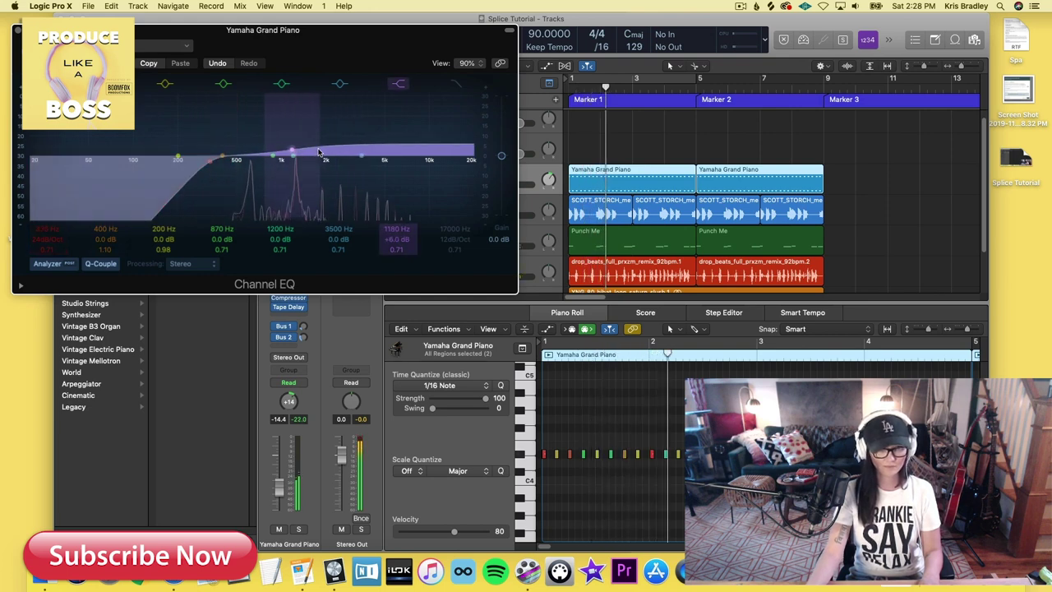
left_click(399, 83)
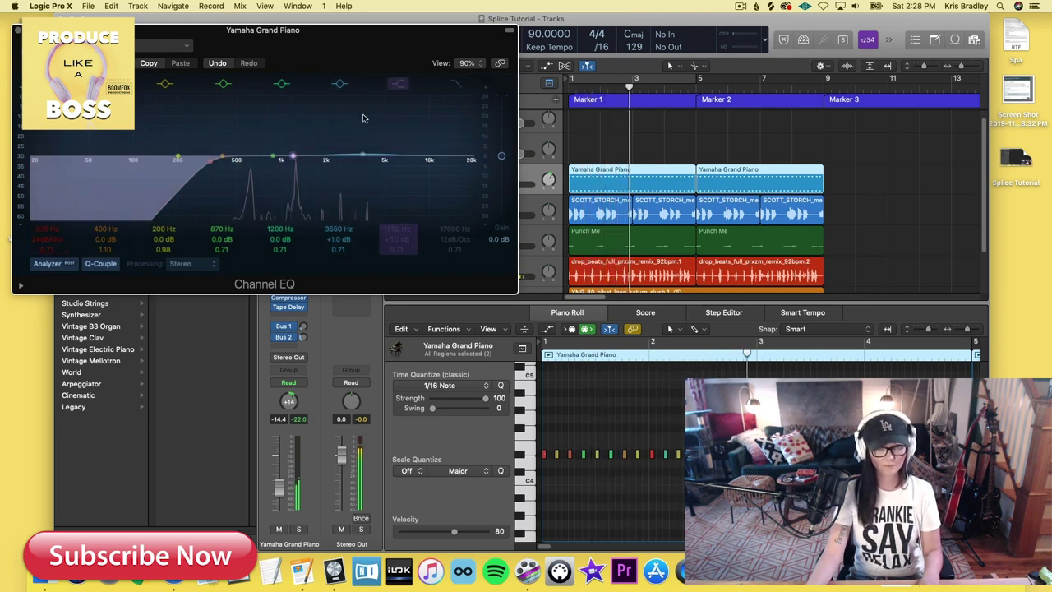
left_click_drag(362, 155, 303, 144)
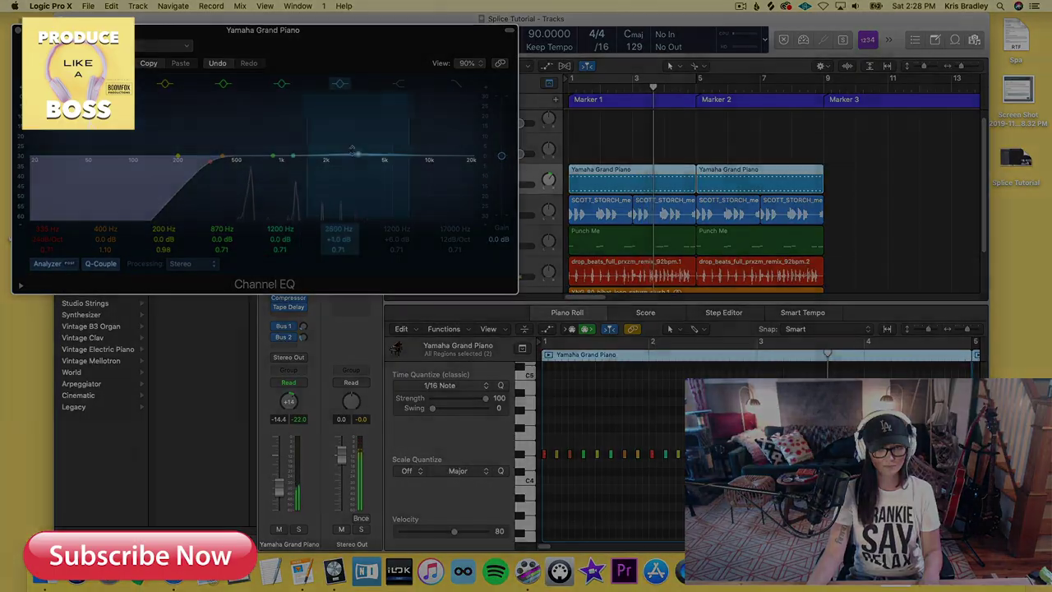